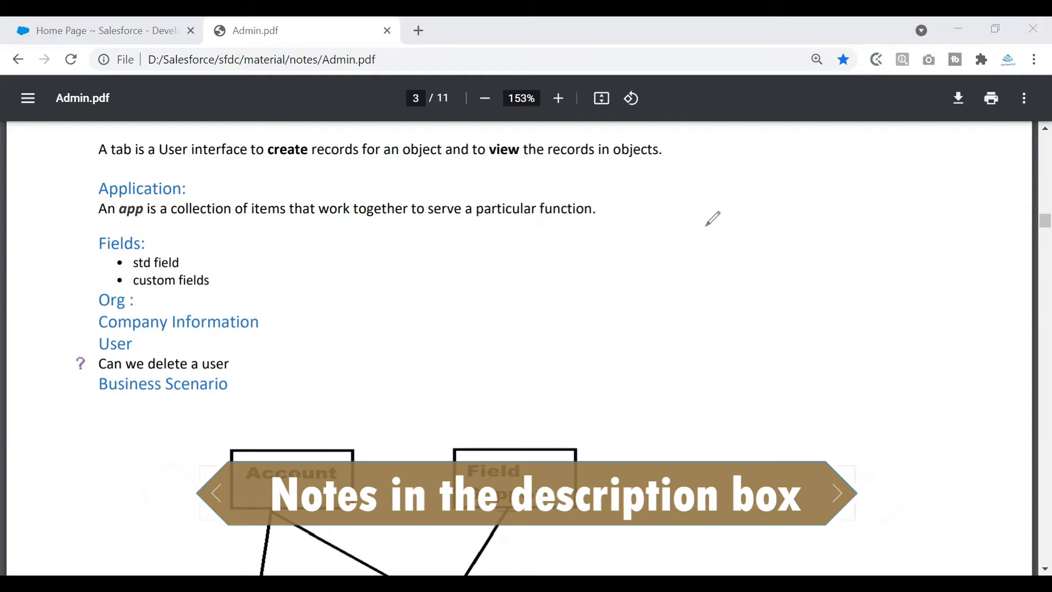
Handwrite the notes "1) APP" and "2) Tab" beside the Application section, mark them with a tick and arrow, and clear the ink
{"action": "mouse_move", "coordinate": [720, 249]}
{"action": "left_mouse_down"}
{"action": "mouse_move", "coordinate": [725, 270]}
{"action": "mouse_move", "coordinate": [758, 239]}
{"action": "left_mouse_up"}
{"action": "mouse_move", "coordinate": [753, 241]}
{"action": "left_mouse_down"}
{"action": "mouse_move", "coordinate": [750, 253]}
{"action": "mouse_move", "coordinate": [774, 240]}
{"action": "mouse_move", "coordinate": [771, 214]}
{"action": "left_mouse_up"}
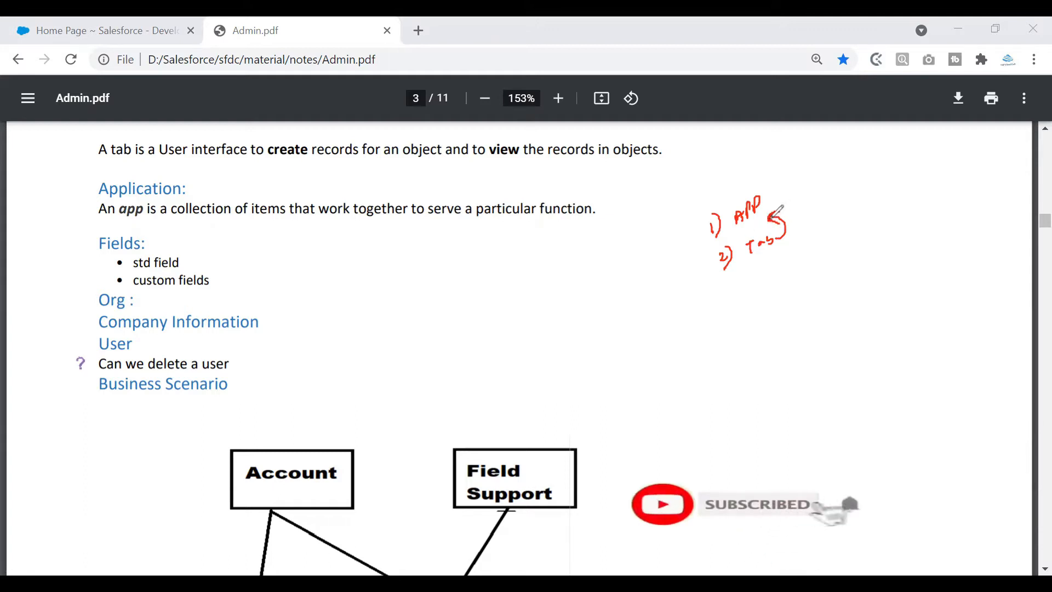
{"action": "left_click_drag", "start_coordinate": [773, 193], "coordinate": [793, 183]}
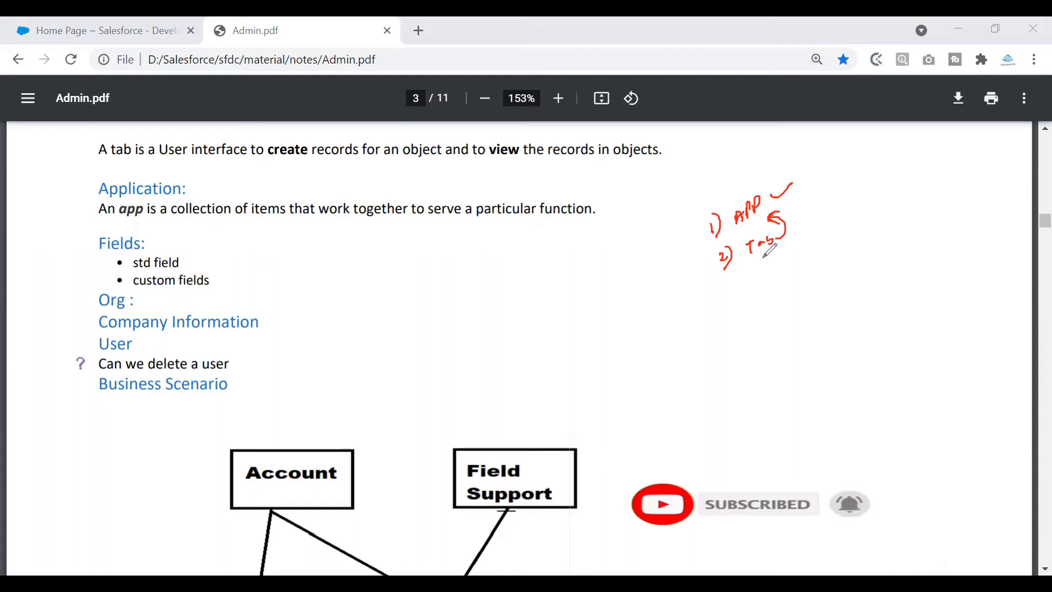
{"action": "left_click_drag", "start_coordinate": [764, 255], "coordinate": [783, 239]}
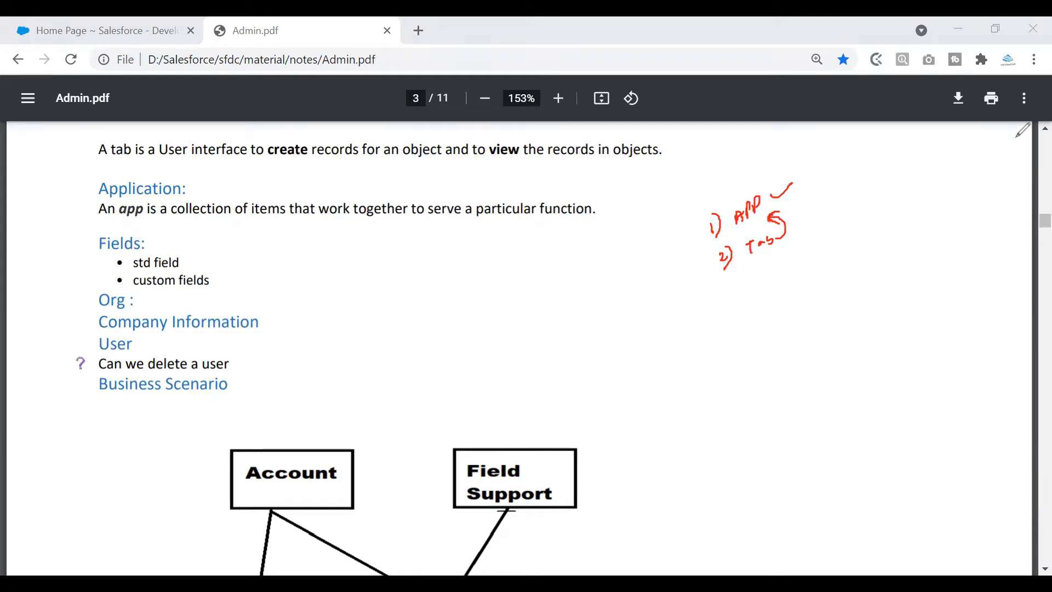
{"action": "left_click_drag", "start_coordinate": [753, 273], "coordinate": [770, 281]}
{"action": "key", "text": "e"}
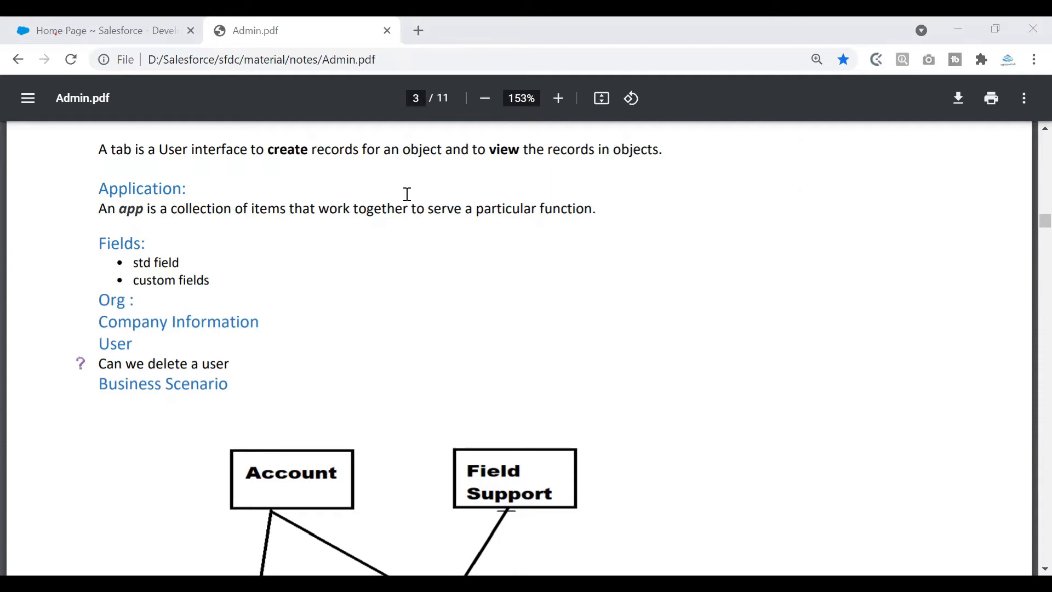
Switch to the Salesforce org, search Setup for "com" and open the Company Information page
{"action": "left_click", "coordinate": [85, 30]}
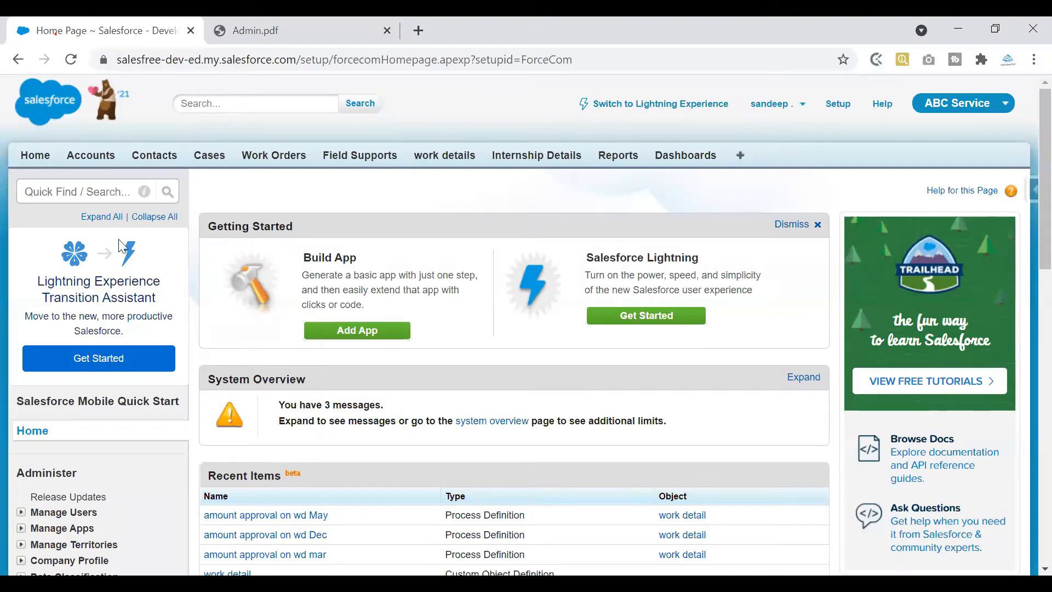
{"action": "left_click", "coordinate": [62, 192]}
{"action": "left_click", "coordinate": [840, 114]}
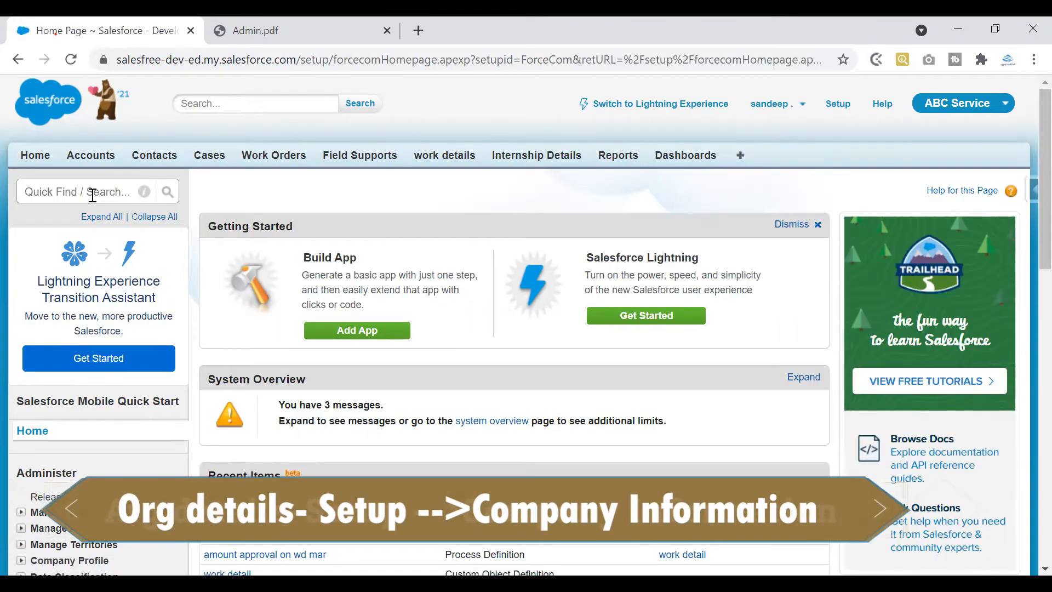
{"action": "left_click", "coordinate": [94, 193]}
{"action": "type", "text": "com"}
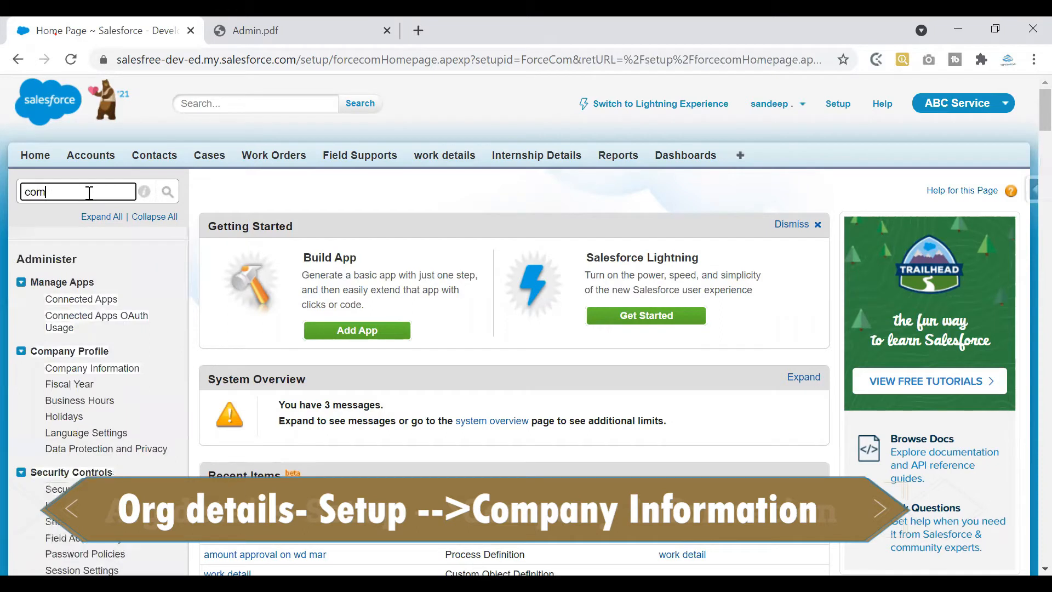
{"action": "left_click", "coordinate": [107, 298]}
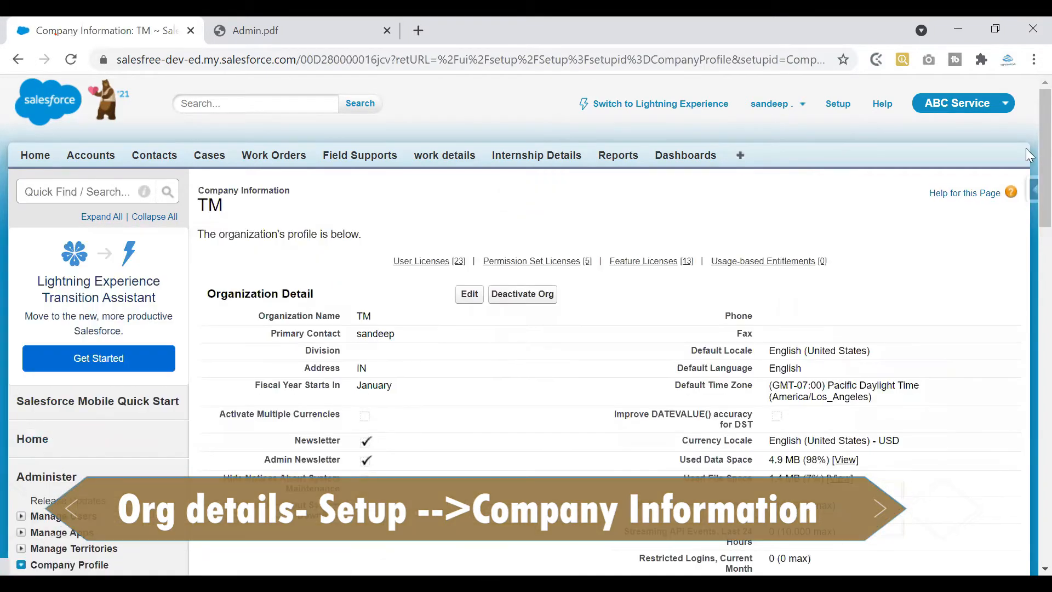
Outline the Organization Edition field in the organization details with red ink and tick it
{"action": "scroll", "coordinate": [1029, 208], "scroll_direction": "down", "scroll_amount": 3}
{"action": "scroll", "coordinate": [560, 535], "scroll_direction": "down", "scroll_amount": 1}
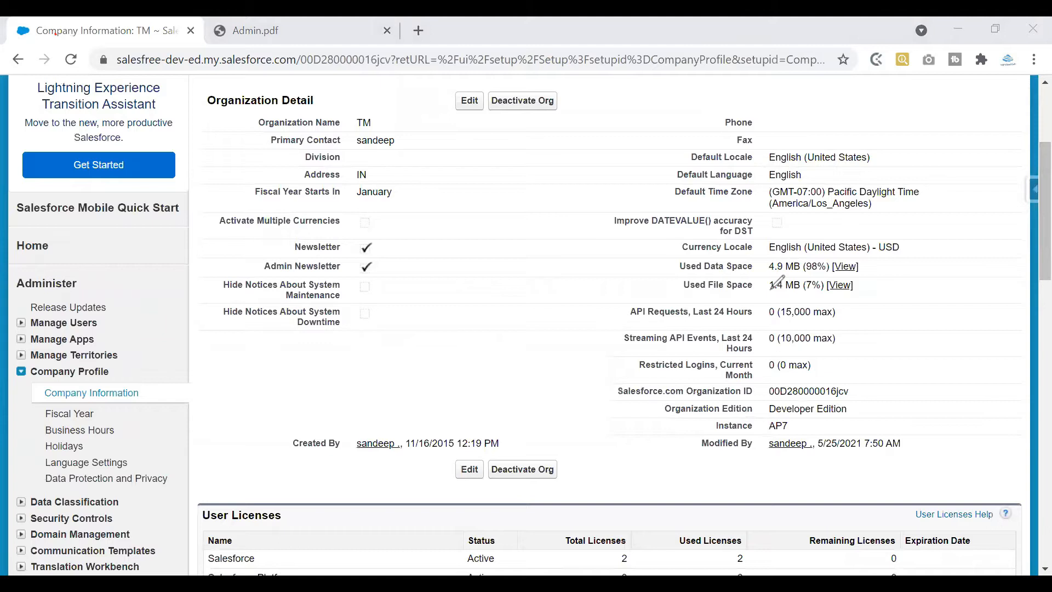
{"action": "mouse_move", "coordinate": [659, 406]}
{"action": "left_mouse_down"}
{"action": "mouse_move", "coordinate": [862, 400]}
{"action": "mouse_move", "coordinate": [839, 417]}
{"action": "mouse_move", "coordinate": [717, 423]}
{"action": "mouse_move", "coordinate": [663, 420]}
{"action": "mouse_move", "coordinate": [659, 405]}
{"action": "left_mouse_up"}
{"action": "left_click_drag", "start_coordinate": [859, 406], "coordinate": [890, 392]}
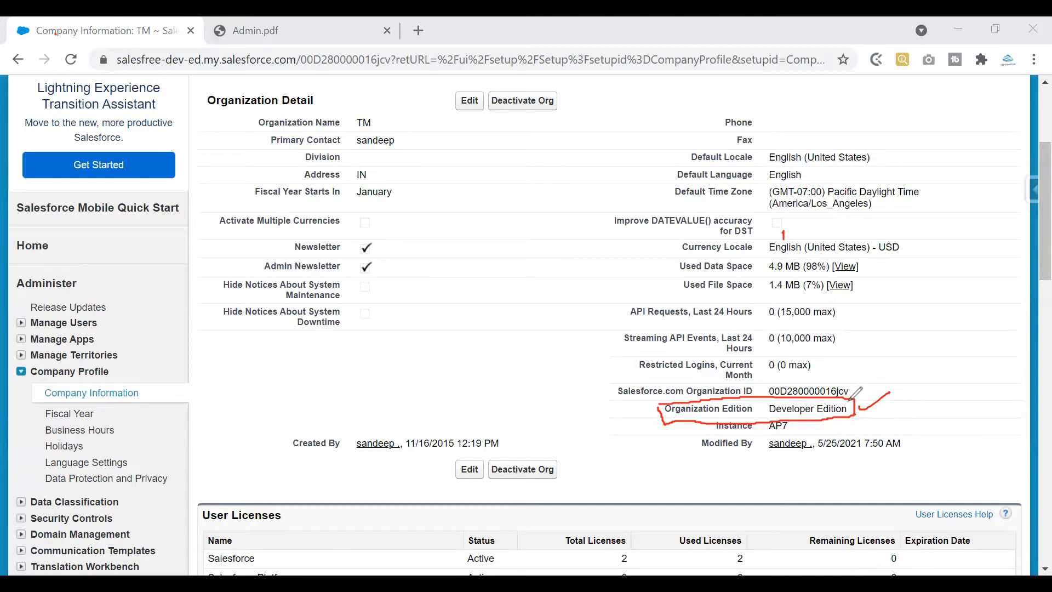
Outline the Salesforce.com Organization ID field and its value in red ink, adding an arrow and a tick
{"action": "mouse_move", "coordinate": [855, 396]}
{"action": "left_mouse_down"}
{"action": "mouse_move", "coordinate": [879, 372]}
{"action": "mouse_move", "coordinate": [873, 388]}
{"action": "left_mouse_up"}
{"action": "mouse_move", "coordinate": [618, 382]}
{"action": "left_mouse_down"}
{"action": "mouse_move", "coordinate": [851, 380]}
{"action": "mouse_move", "coordinate": [851, 399]}
{"action": "left_mouse_up"}
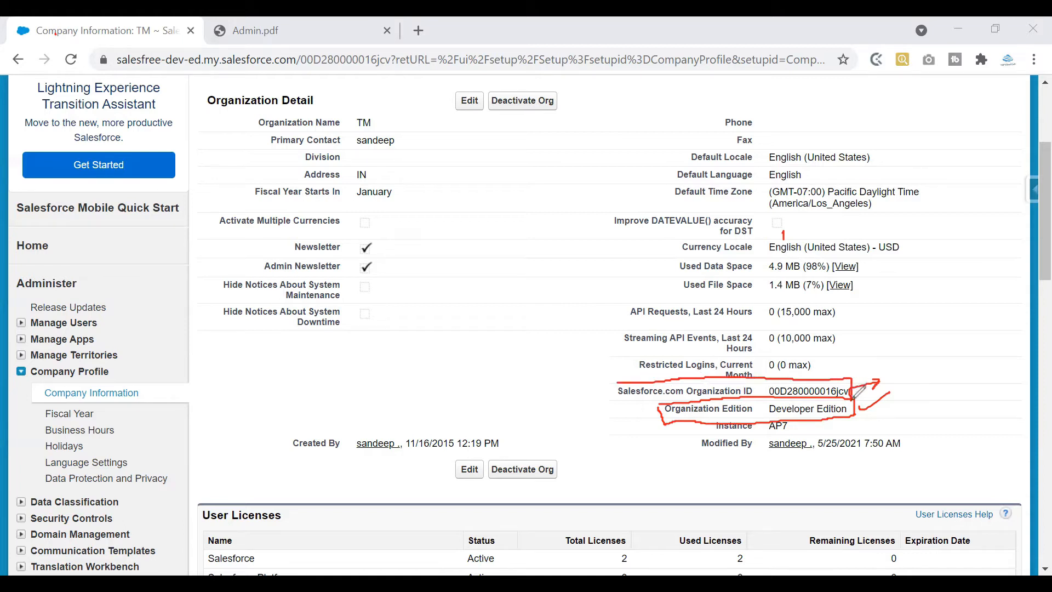
{"action": "mouse_move", "coordinate": [623, 379]}
{"action": "left_mouse_down"}
{"action": "mouse_move", "coordinate": [614, 397]}
{"action": "mouse_move", "coordinate": [625, 410]}
{"action": "mouse_move", "coordinate": [663, 407]}
{"action": "left_mouse_up"}
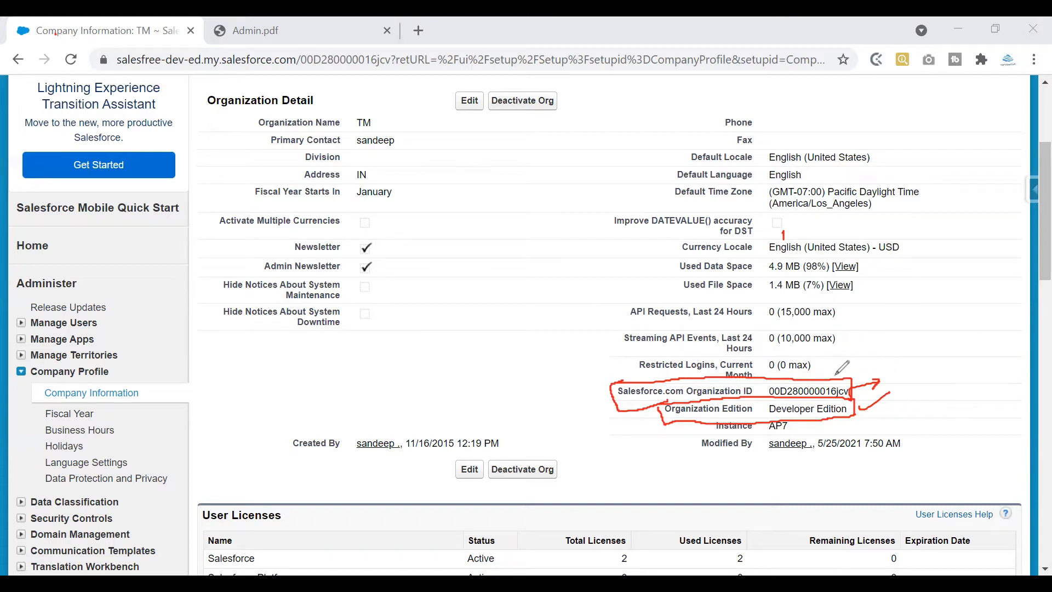
{"action": "left_click_drag", "start_coordinate": [831, 365], "coordinate": [855, 356]}
{"action": "mouse_move", "coordinate": [766, 400]}
{"action": "left_mouse_down"}
{"action": "mouse_move", "coordinate": [850, 379]}
{"action": "mouse_move", "coordinate": [851, 402]}
{"action": "left_mouse_up"}
Underline and tick the Organization Name, Primary Contact and Default Time Zone, and write GMT and IST above the created date
{"action": "mouse_move", "coordinate": [357, 146]}
{"action": "left_mouse_down"}
{"action": "mouse_move", "coordinate": [385, 145]}
{"action": "mouse_move", "coordinate": [386, 122]}
{"action": "mouse_move", "coordinate": [398, 116]}
{"action": "mouse_move", "coordinate": [414, 132]}
{"action": "left_mouse_up"}
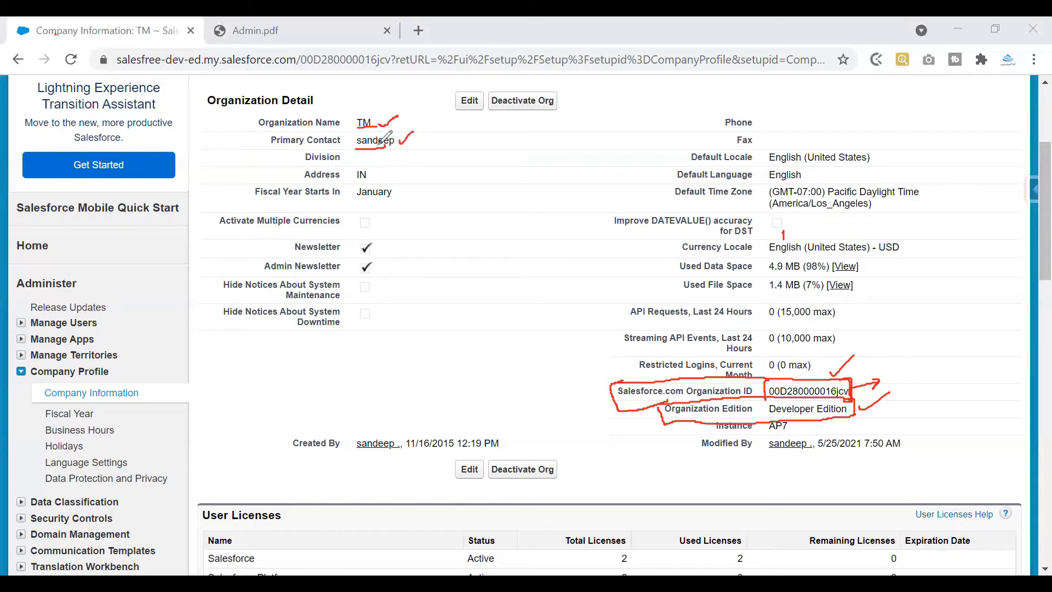
{"action": "mouse_move", "coordinate": [677, 201]}
{"action": "left_mouse_down"}
{"action": "mouse_move", "coordinate": [744, 200]}
{"action": "mouse_move", "coordinate": [732, 199]}
{"action": "left_mouse_up"}
{"action": "mouse_move", "coordinate": [439, 421]}
{"action": "left_mouse_down"}
{"action": "mouse_move", "coordinate": [439, 434]}
{"action": "mouse_move", "coordinate": [430, 397]}
{"action": "mouse_move", "coordinate": [453, 382]}
{"action": "mouse_move", "coordinate": [462, 403]}
{"action": "mouse_move", "coordinate": [483, 389]}
{"action": "left_mouse_up"}
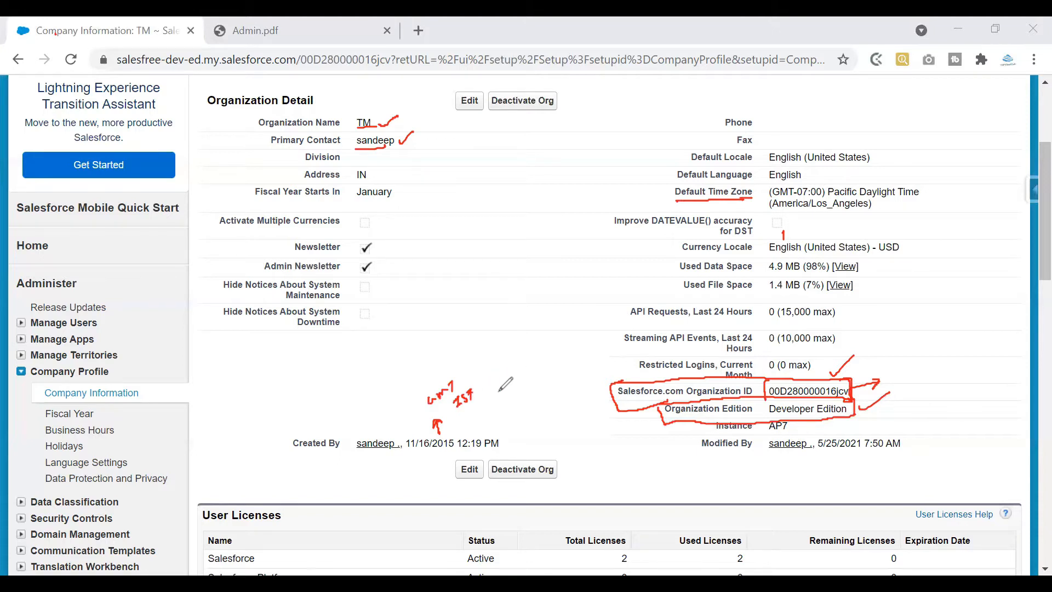
{"action": "left_click_drag", "start_coordinate": [658, 187], "coordinate": [677, 174]}
Handwrite "User" in the blank area of the organization details with an arrow to a circled and ticked "IST"
{"action": "mouse_move", "coordinate": [517, 269]}
{"action": "left_mouse_down"}
{"action": "mouse_move", "coordinate": [548, 266]}
{"action": "mouse_move", "coordinate": [549, 278]}
{"action": "left_mouse_up"}
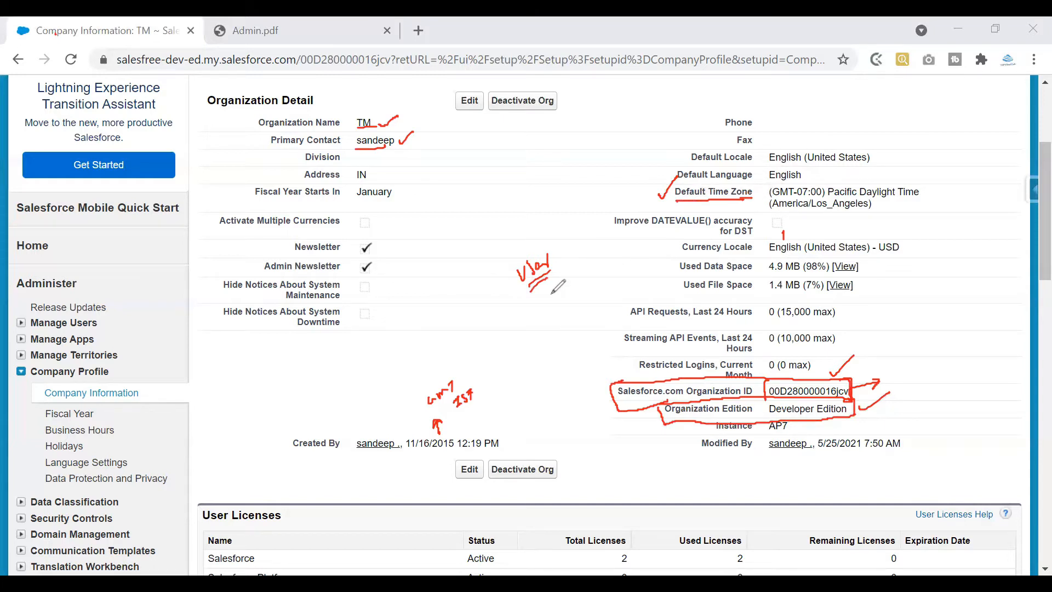
{"action": "left_click_drag", "start_coordinate": [544, 292], "coordinate": [543, 318]}
{"action": "mouse_move", "coordinate": [524, 327]}
{"action": "left_mouse_down"}
{"action": "mouse_move", "coordinate": [521, 343]}
{"action": "mouse_move", "coordinate": [545, 324]}
{"action": "mouse_move", "coordinate": [534, 315]}
{"action": "mouse_move", "coordinate": [575, 299]}
{"action": "left_mouse_up"}
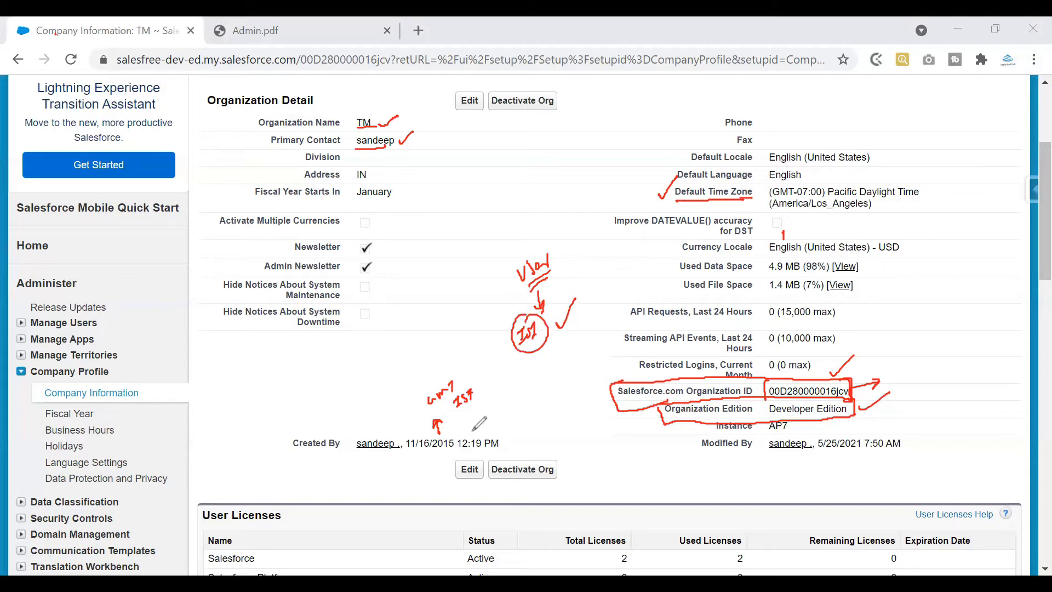
Box the created date and the Default Time Zone label, and handwrite "GMT + 5:30" with a double underline
{"action": "mouse_move", "coordinate": [407, 452]}
{"action": "left_mouse_down"}
{"action": "mouse_move", "coordinate": [496, 451]}
{"action": "mouse_move", "coordinate": [500, 437]}
{"action": "mouse_move", "coordinate": [408, 433]}
{"action": "mouse_move", "coordinate": [409, 452]}
{"action": "left_mouse_up"}
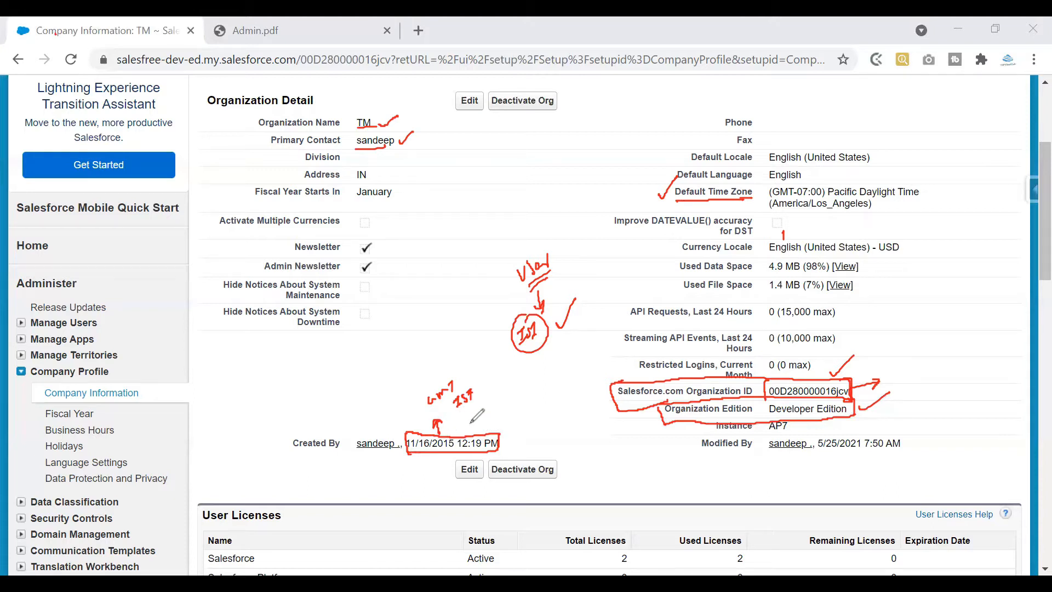
{"action": "left_click_drag", "start_coordinate": [478, 392], "coordinate": [496, 377]}
{"action": "mouse_move", "coordinate": [679, 197]}
{"action": "left_mouse_down"}
{"action": "mouse_move", "coordinate": [675, 172]}
{"action": "mouse_move", "coordinate": [726, 170]}
{"action": "mouse_move", "coordinate": [756, 174]}
{"action": "mouse_move", "coordinate": [756, 199]}
{"action": "left_mouse_up"}
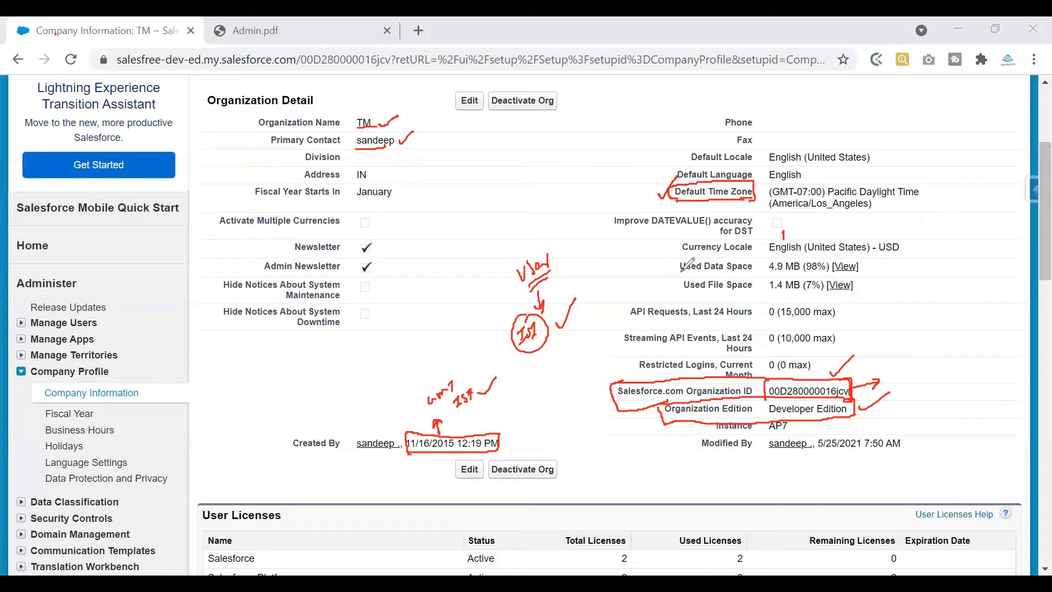
{"action": "mouse_move", "coordinate": [463, 407]}
{"action": "left_mouse_down"}
{"action": "mouse_move", "coordinate": [510, 410]}
{"action": "mouse_move", "coordinate": [591, 363]}
{"action": "left_mouse_up"}
{"action": "left_click_drag", "start_coordinate": [551, 410], "coordinate": [592, 391]}
{"action": "left_click_drag", "start_coordinate": [554, 406], "coordinate": [590, 393]}
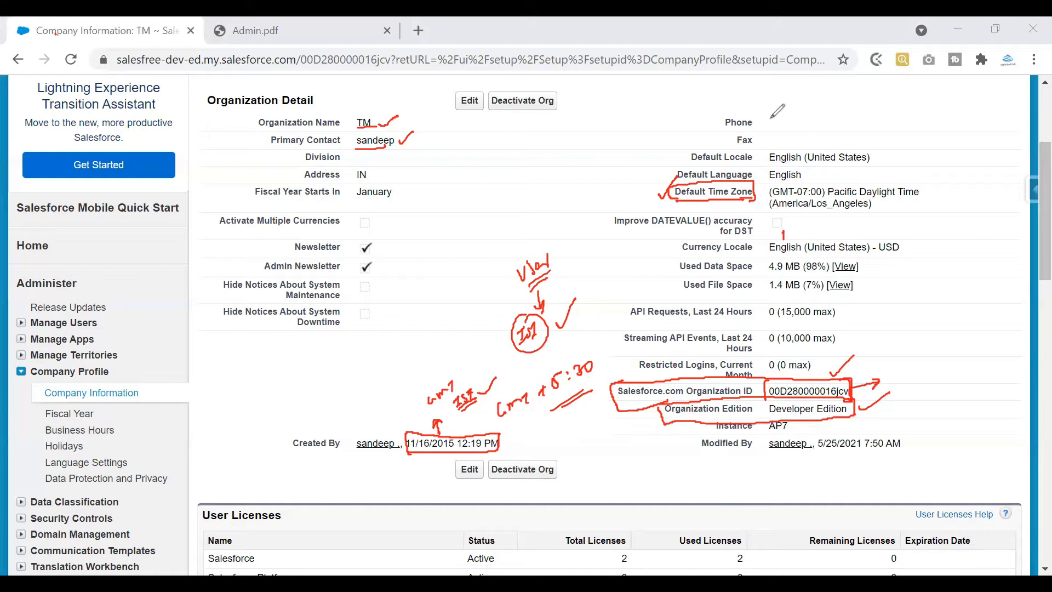
Underline the Salesforce row in User Licenses, circle its total and used counts, and draw arrows above both columns
{"action": "scroll", "coordinate": [1026, 233], "scroll_direction": "down", "scroll_amount": 5}
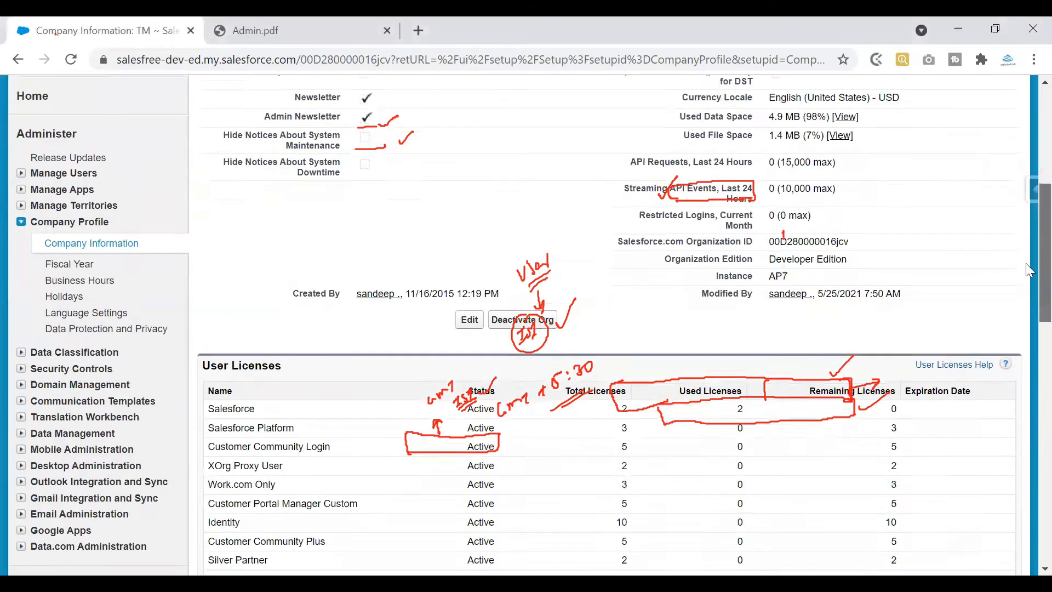
{"action": "scroll", "coordinate": [1027, 313], "scroll_direction": "down", "scroll_amount": 1}
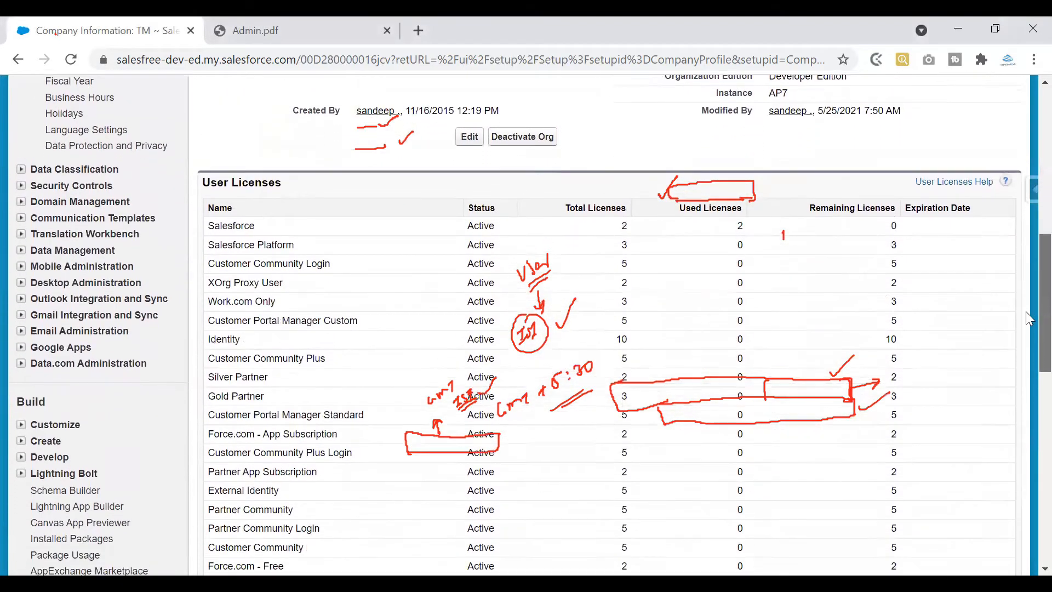
{"action": "scroll", "coordinate": [1026, 315], "scroll_direction": "down", "scroll_amount": 1}
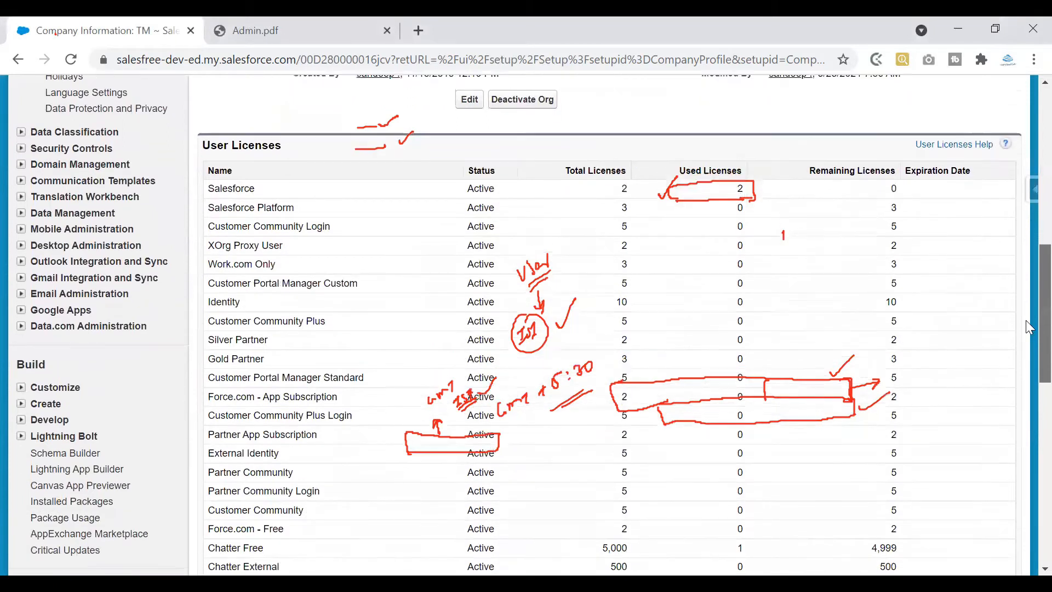
{"action": "scroll", "coordinate": [1026, 327], "scroll_direction": "up", "scroll_amount": 1}
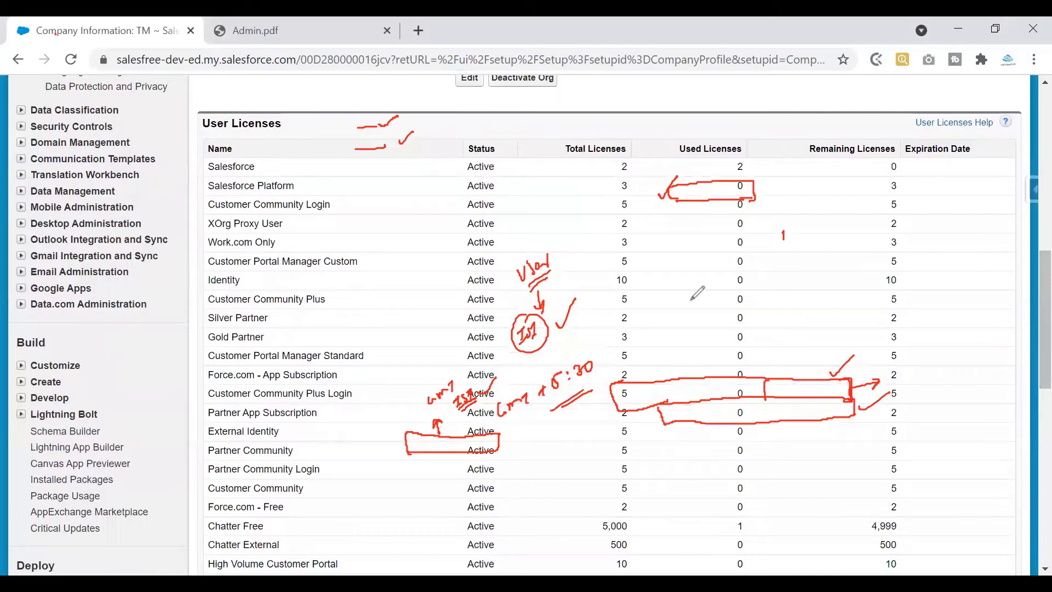
{"action": "mouse_move", "coordinate": [208, 175]}
{"action": "left_mouse_down"}
{"action": "mouse_move", "coordinate": [631, 175]}
{"action": "mouse_move", "coordinate": [621, 155]}
{"action": "left_mouse_up"}
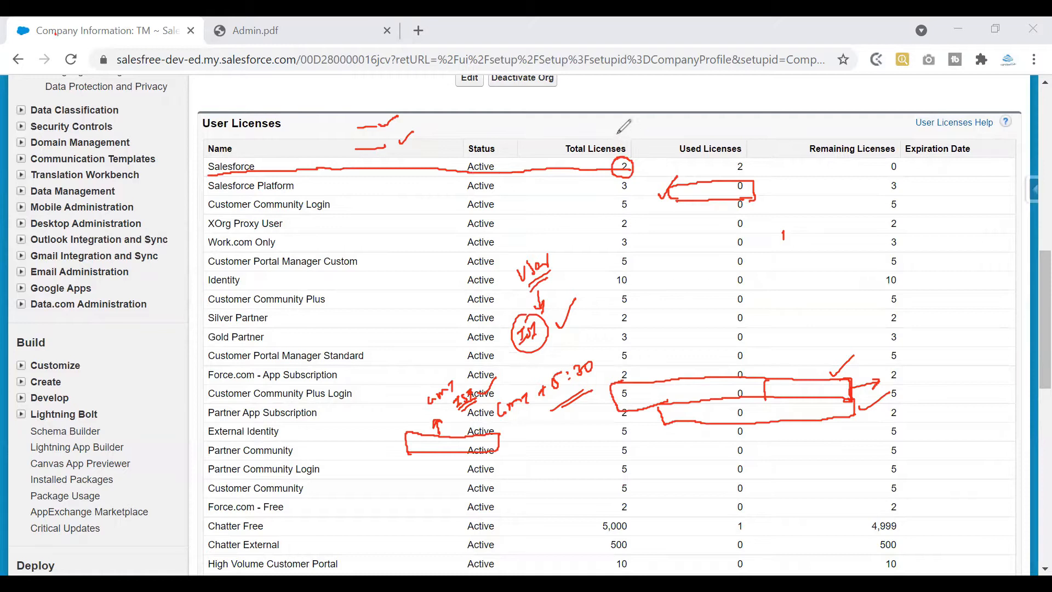
{"action": "left_click_drag", "start_coordinate": [619, 125], "coordinate": [619, 140]}
{"action": "left_click_drag", "start_coordinate": [737, 158], "coordinate": [750, 160]}
{"action": "left_click_drag", "start_coordinate": [713, 127], "coordinate": [711, 141]}
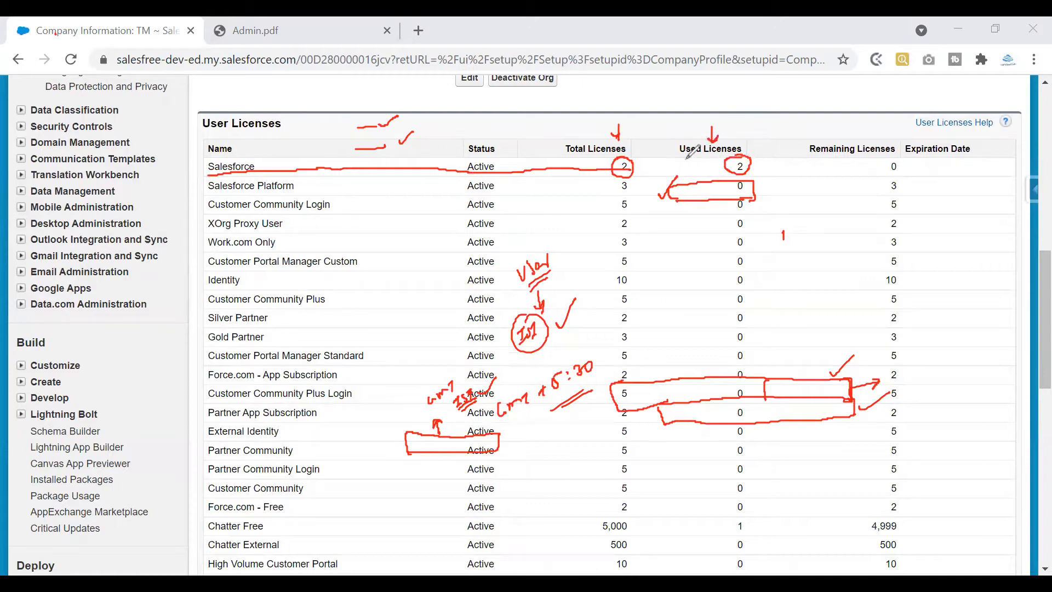
Handwrite "2/2" and a circled "3" above the User Licenses table, circle Salesforce's remaining count and cross above its name
{"action": "left_click_drag", "start_coordinate": [774, 129], "coordinate": [789, 136]}
{"action": "mouse_move", "coordinate": [796, 125]}
{"action": "left_mouse_down"}
{"action": "mouse_move", "coordinate": [792, 138]}
{"action": "mouse_move", "coordinate": [816, 129]}
{"action": "left_mouse_up"}
{"action": "left_click_drag", "start_coordinate": [883, 169], "coordinate": [879, 165]}
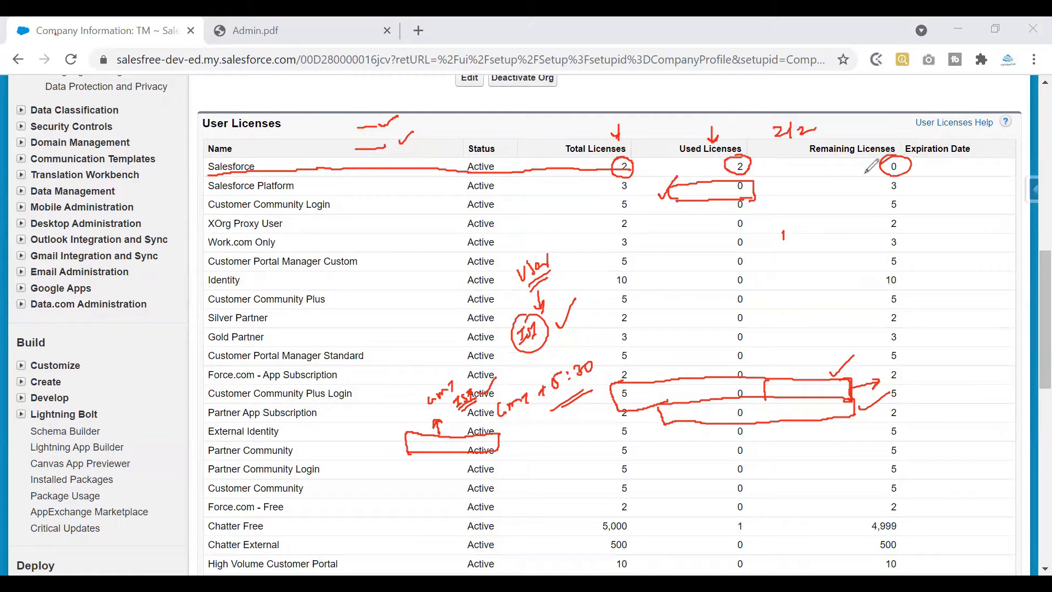
{"action": "mouse_move", "coordinate": [858, 108]}
{"action": "left_mouse_down"}
{"action": "mouse_move", "coordinate": [856, 127]}
{"action": "mouse_move", "coordinate": [868, 104]}
{"action": "left_mouse_up"}
{"action": "mouse_move", "coordinate": [288, 132]}
{"action": "left_mouse_down"}
{"action": "mouse_move", "coordinate": [257, 163]}
{"action": "mouse_move", "coordinate": [276, 145]}
{"action": "mouse_move", "coordinate": [291, 151]}
{"action": "left_mouse_up"}
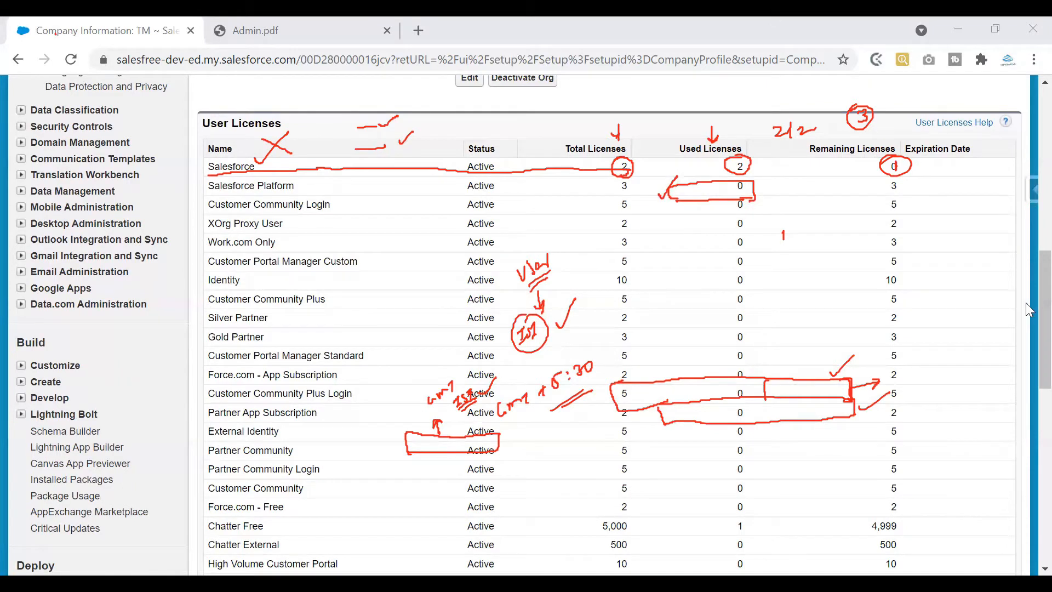
Review the permission set and feature license lists, return to the organization details and clear the red ink
{"action": "scroll", "coordinate": [1025, 302], "scroll_direction": "down", "scroll_amount": 10}
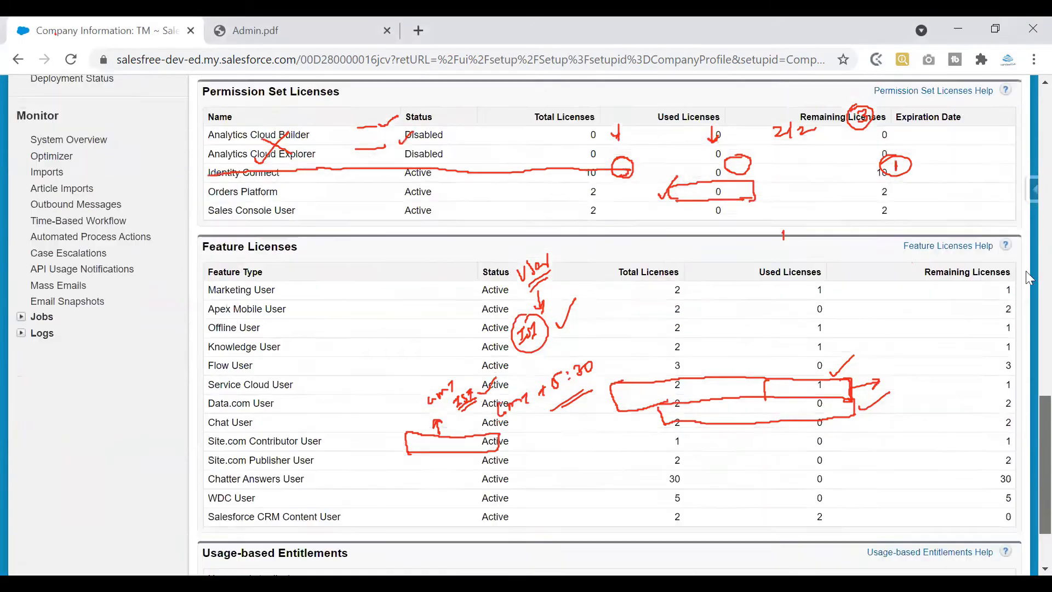
{"action": "scroll", "coordinate": [1029, 278], "scroll_direction": "up", "scroll_amount": 10}
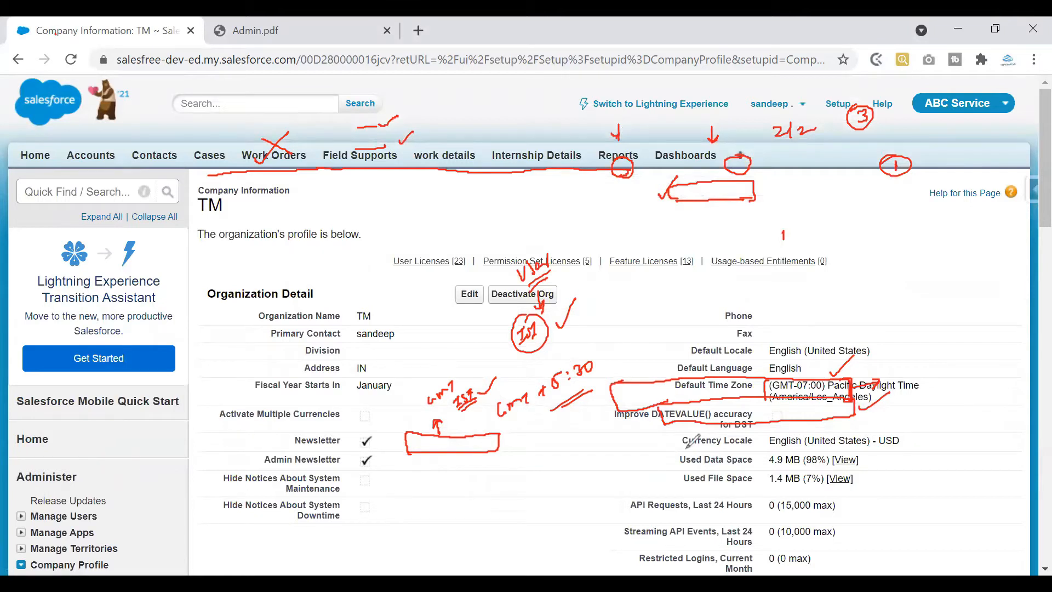
{"action": "left_click", "coordinate": [784, 253]}
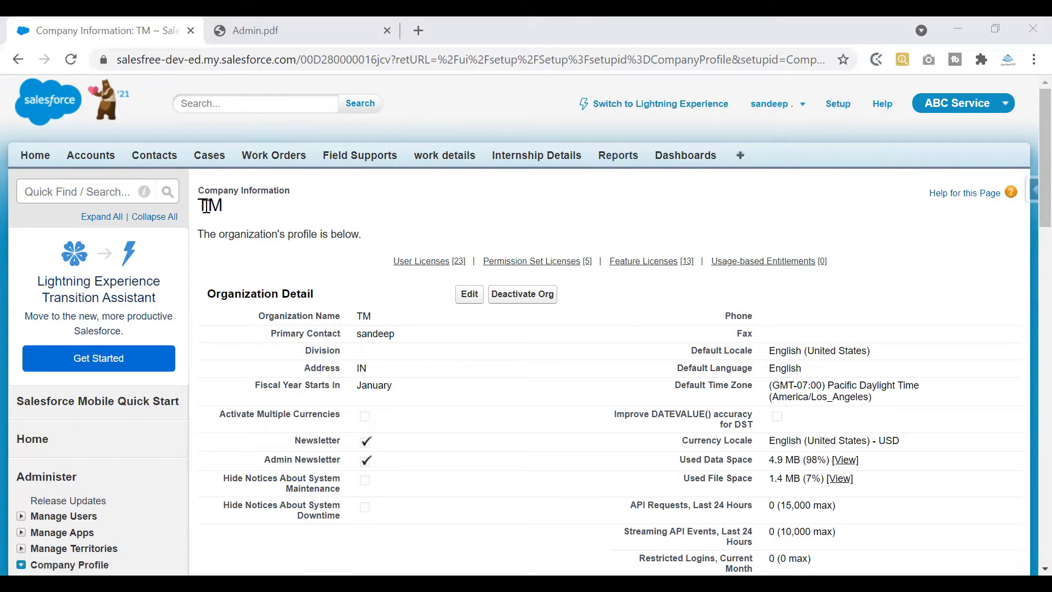
Search Setup for "user", open the Users page in a new browser tab and review the All Users list
{"action": "left_click", "coordinate": [106, 187]}
{"action": "type", "text": "user"}
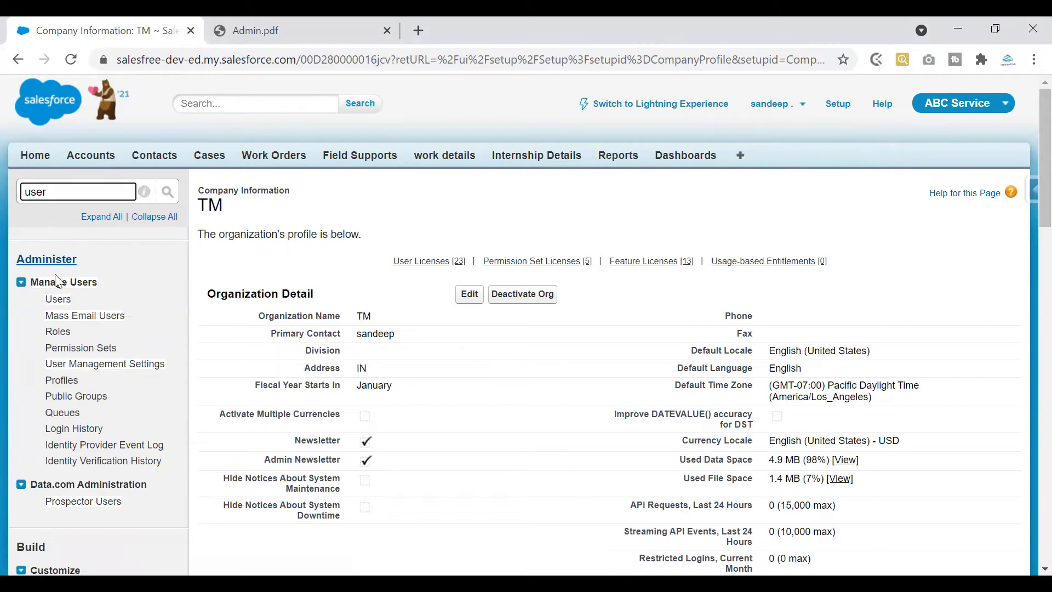
{"action": "left_click", "coordinate": [64, 301]}
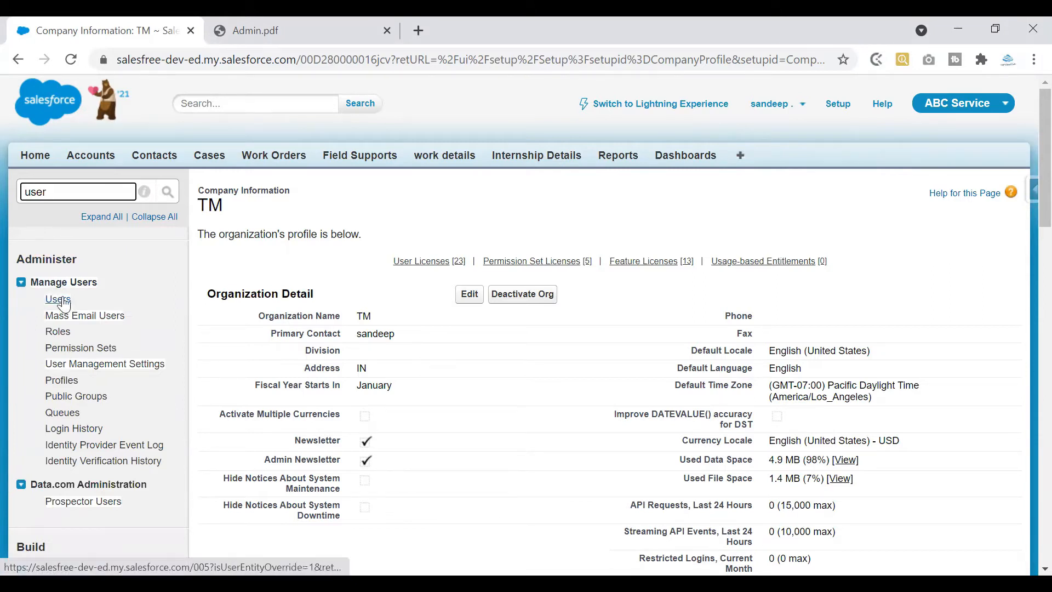
{"action": "left_click", "coordinate": [62, 301], "text": "ctrl"}
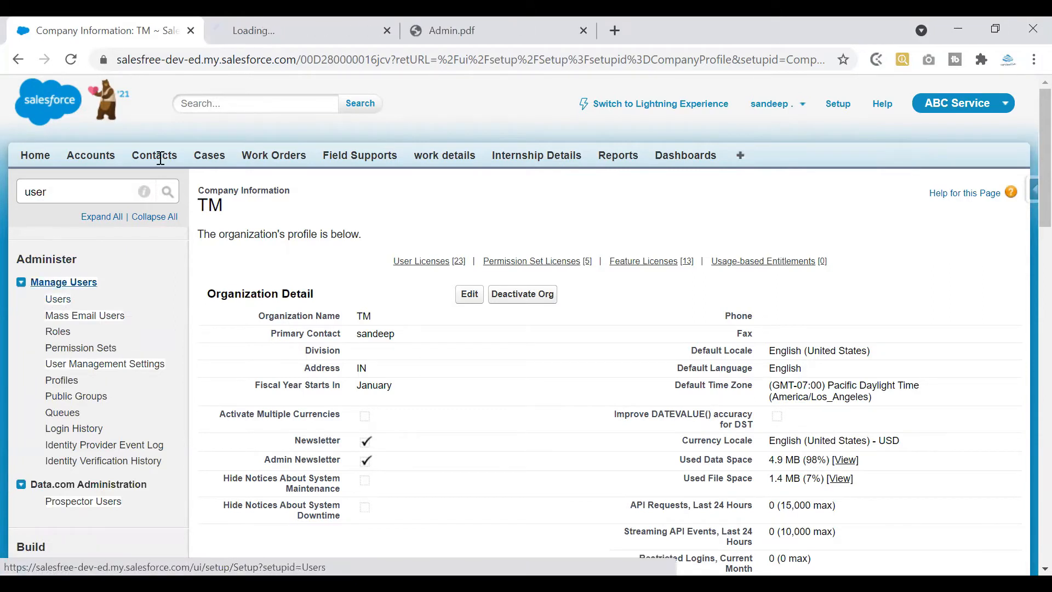
{"action": "left_click", "coordinate": [276, 33]}
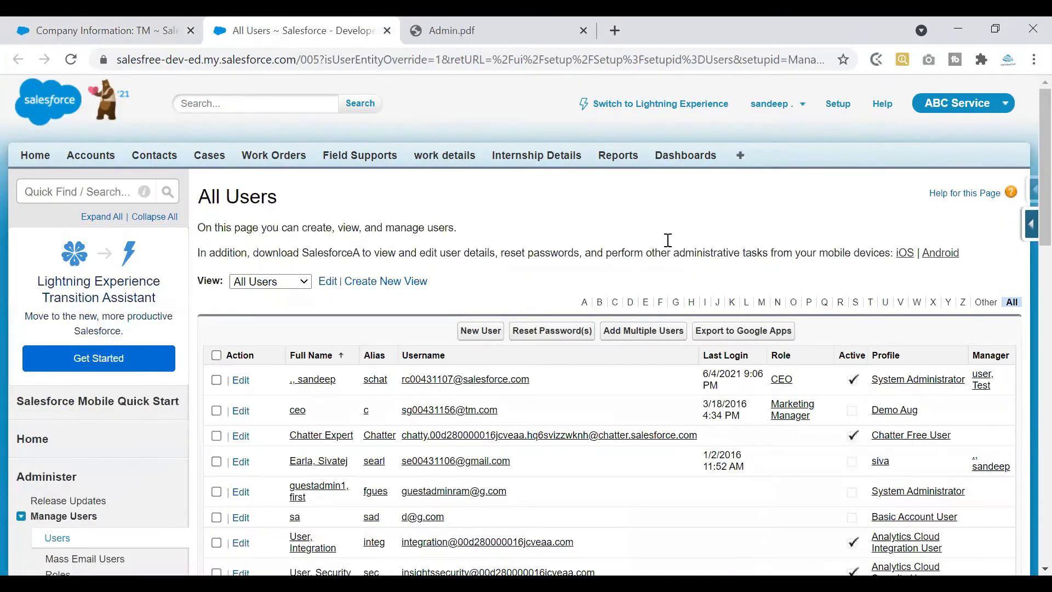
{"action": "scroll", "coordinate": [1029, 174], "scroll_direction": "down", "scroll_amount": 3}
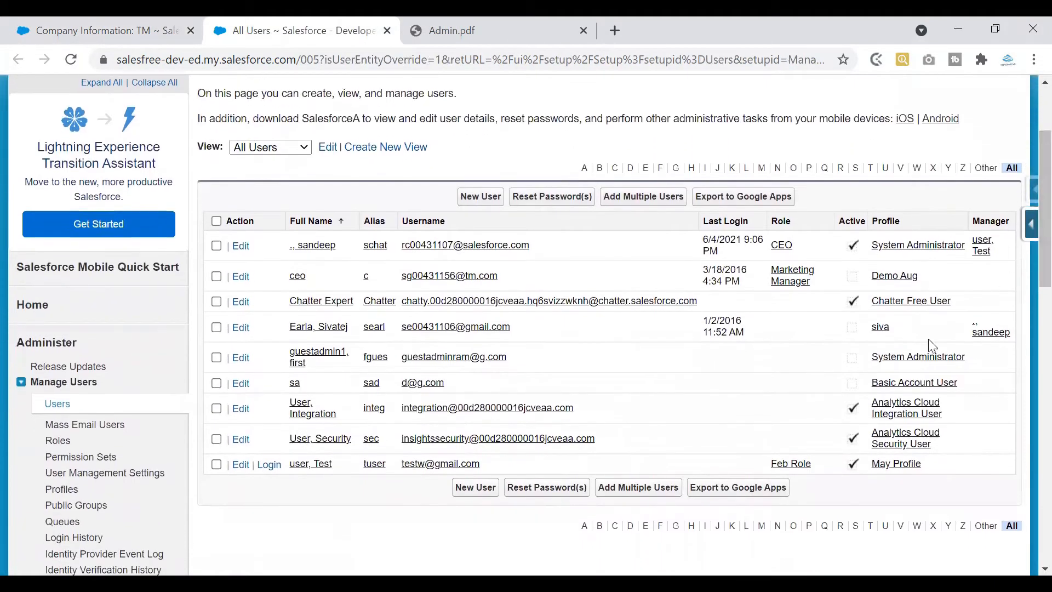
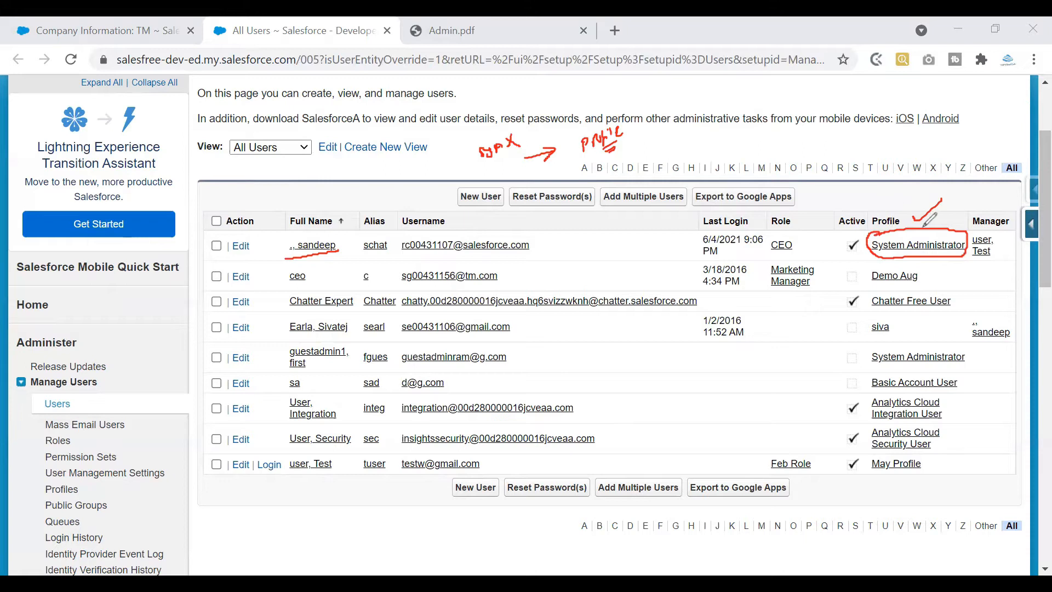
Tick the System Administrator profile and handwrite "org → user → 1 user" with an arrow down to "SA" above the user table
{"action": "left_click_drag", "start_coordinate": [914, 211], "coordinate": [941, 199]}
{"action": "mouse_move", "coordinate": [803, 138]}
{"action": "left_mouse_down"}
{"action": "mouse_move", "coordinate": [885, 128]}
{"action": "mouse_move", "coordinate": [888, 143]}
{"action": "mouse_move", "coordinate": [852, 146]}
{"action": "left_mouse_up"}
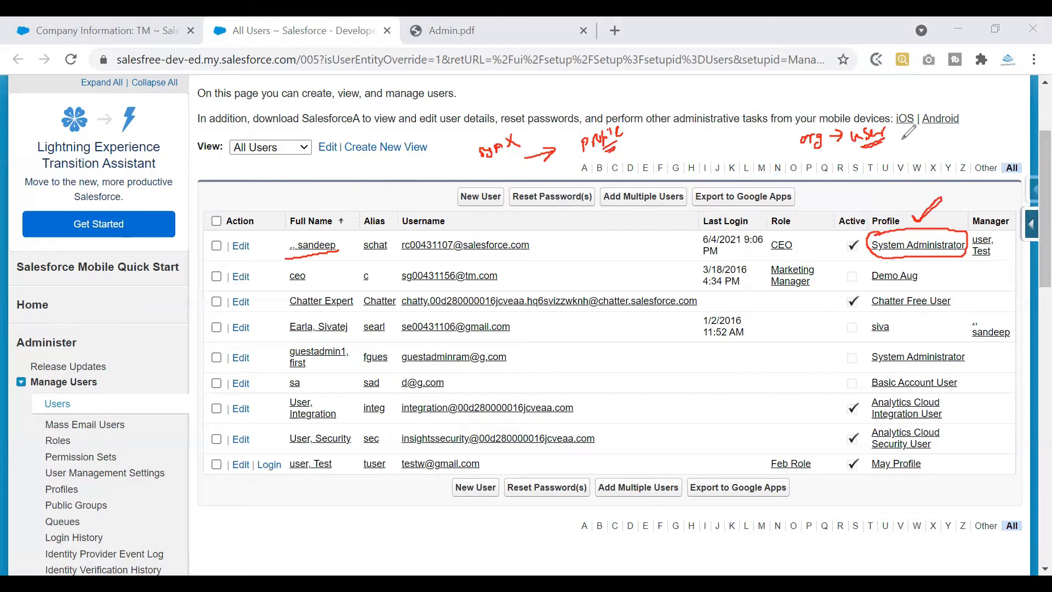
{"action": "left_click_drag", "start_coordinate": [895, 135], "coordinate": [914, 134]}
{"action": "mouse_move", "coordinate": [914, 134]}
{"action": "left_mouse_down"}
{"action": "mouse_move", "coordinate": [964, 131]}
{"action": "mouse_move", "coordinate": [943, 164]}
{"action": "mouse_move", "coordinate": [950, 155]}
{"action": "mouse_move", "coordinate": [945, 187]}
{"action": "mouse_move", "coordinate": [966, 181]}
{"action": "left_mouse_up"}
{"action": "left_click_drag", "start_coordinate": [948, 185], "coordinate": [966, 189]}
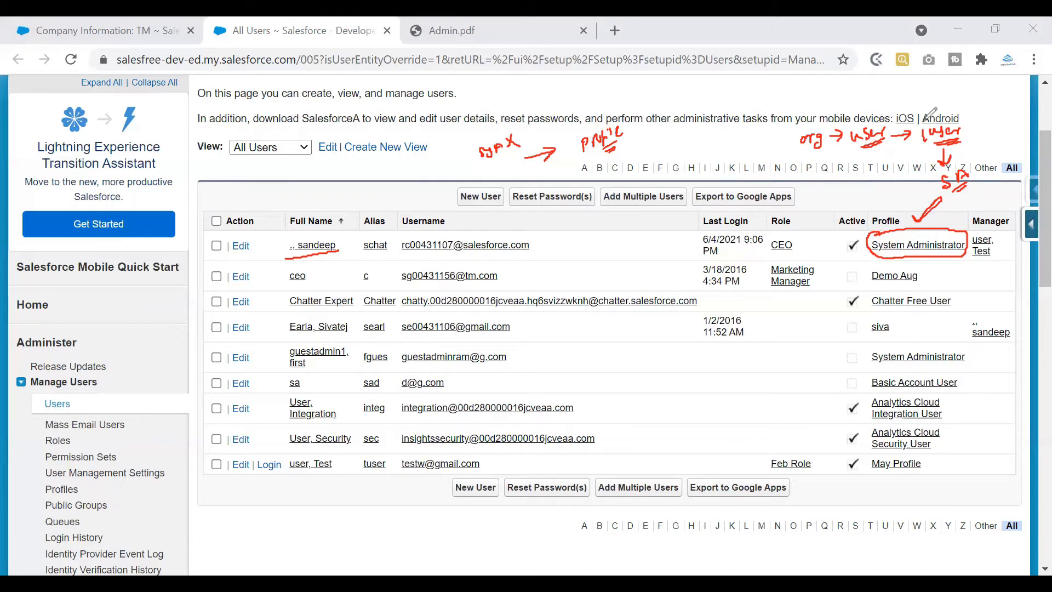
Draw tick marks beside "SA" and above the Profile and Full Name columns, and underline "SA" more heavily
{"action": "left_click_drag", "start_coordinate": [969, 160], "coordinate": [995, 138]}
{"action": "left_click_drag", "start_coordinate": [964, 198], "coordinate": [973, 187]}
{"action": "left_click_drag", "start_coordinate": [879, 204], "coordinate": [901, 193]}
{"action": "left_click_drag", "start_coordinate": [307, 203], "coordinate": [342, 185]}
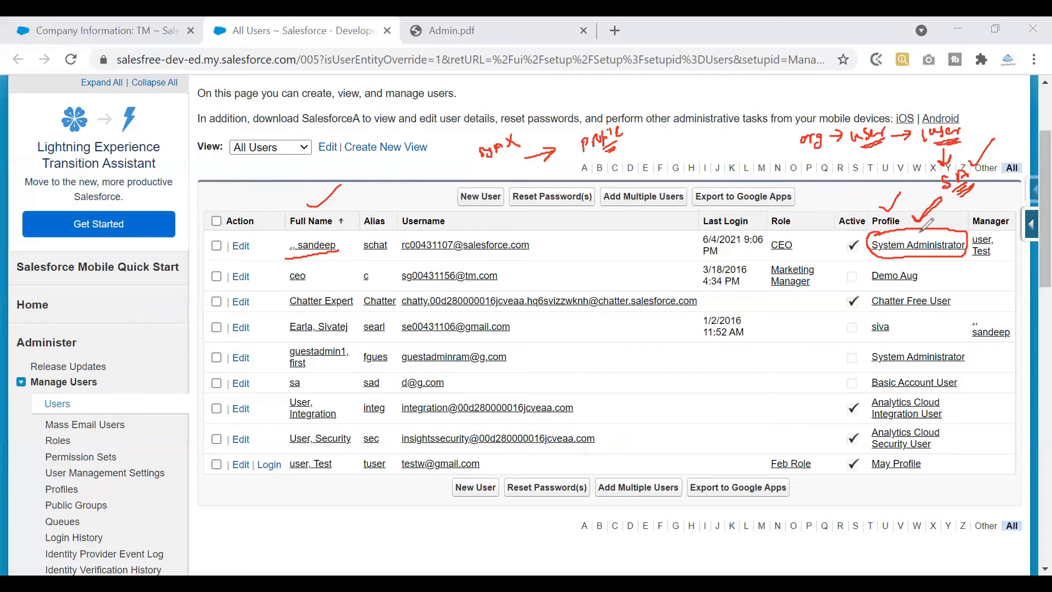
Open the Test user record, and open Internship Details record ID-000001 in a new browser tab
{"action": "left_click", "coordinate": [304, 469]}
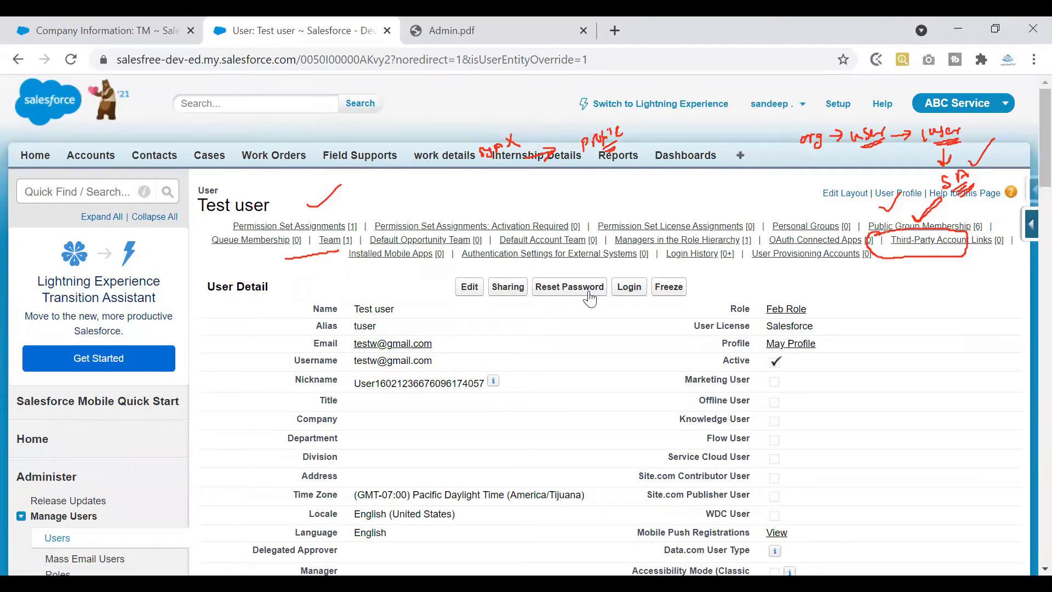
{"action": "middle_click", "coordinate": [534, 156]}
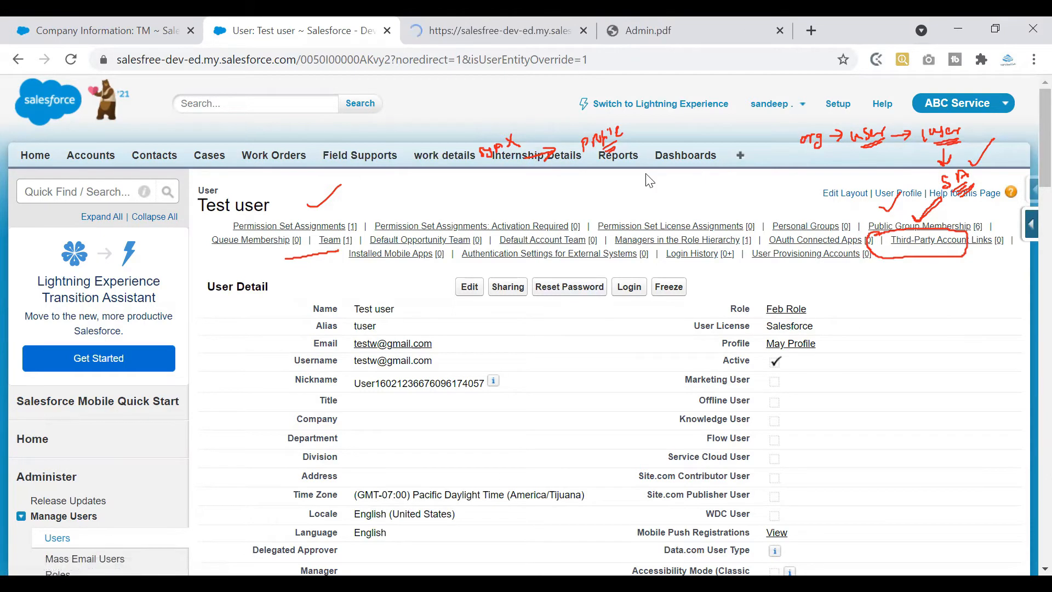
{"action": "middle_click", "coordinate": [535, 160]}
{"action": "left_click", "coordinate": [564, 30]}
{"action": "left_click", "coordinate": [495, 31]}
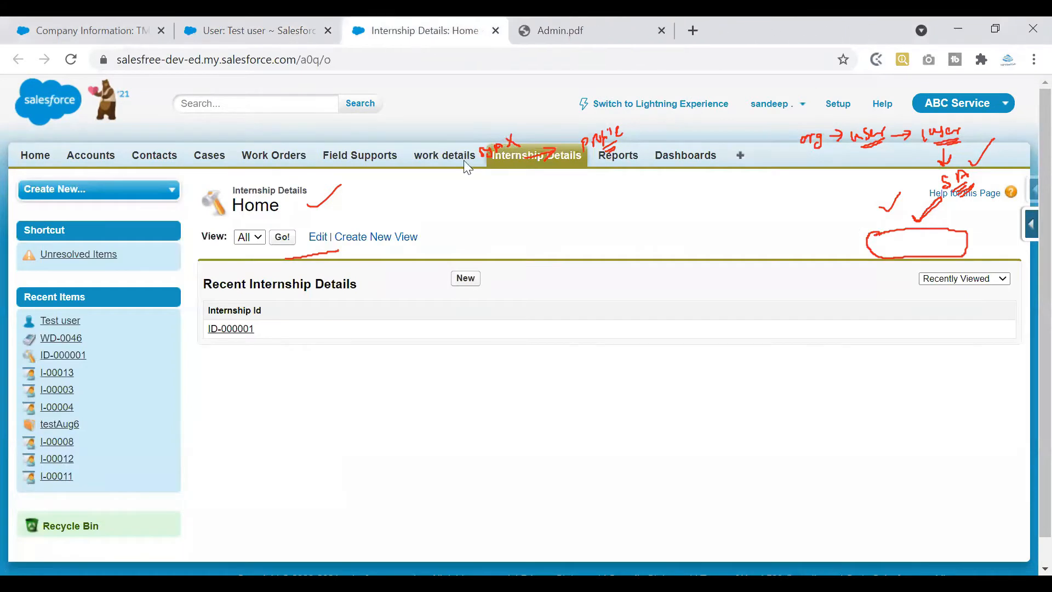
{"action": "left_click", "coordinate": [236, 331]}
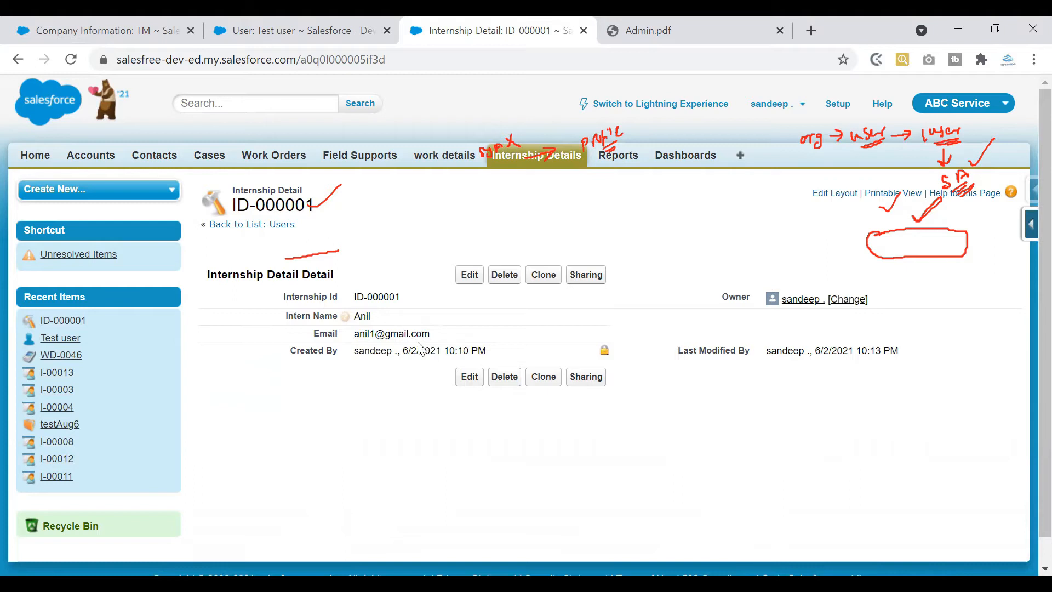
Return to the Test user record, clear the red ink and handwrite "1) user can't be delete" and "2) deactive the user →"
{"action": "left_click", "coordinate": [299, 32]}
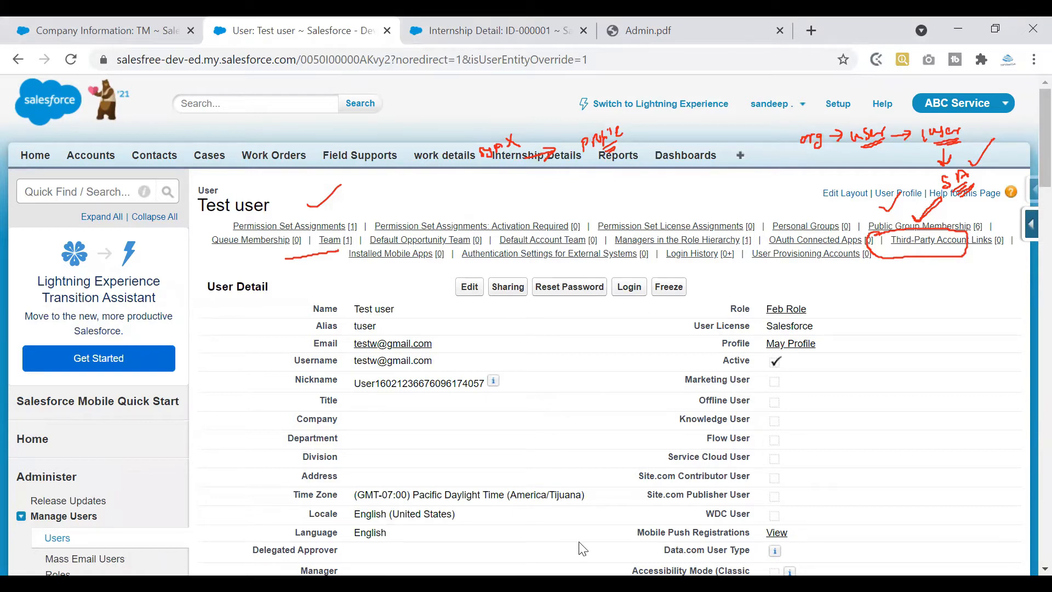
{"action": "left_click_drag", "start_coordinate": [579, 189], "coordinate": [579, 201]}
{"action": "left_click_drag", "start_coordinate": [576, 185], "coordinate": [580, 205]}
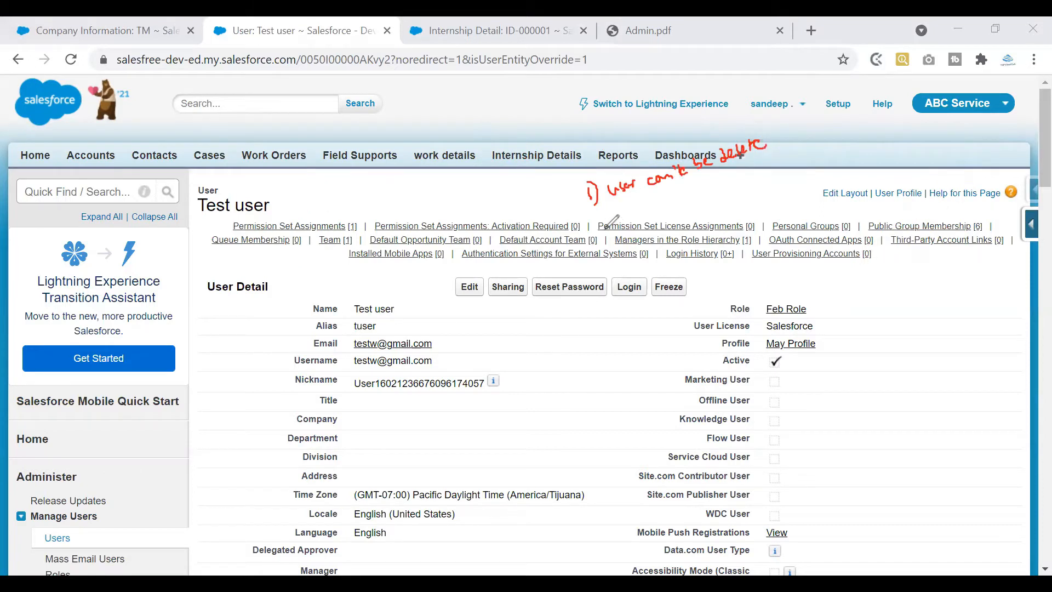
{"action": "mouse_move", "coordinate": [603, 225]}
{"action": "left_mouse_down"}
{"action": "mouse_move", "coordinate": [617, 239]}
{"action": "mouse_move", "coordinate": [719, 171]}
{"action": "mouse_move", "coordinate": [806, 163]}
{"action": "left_mouse_up"}
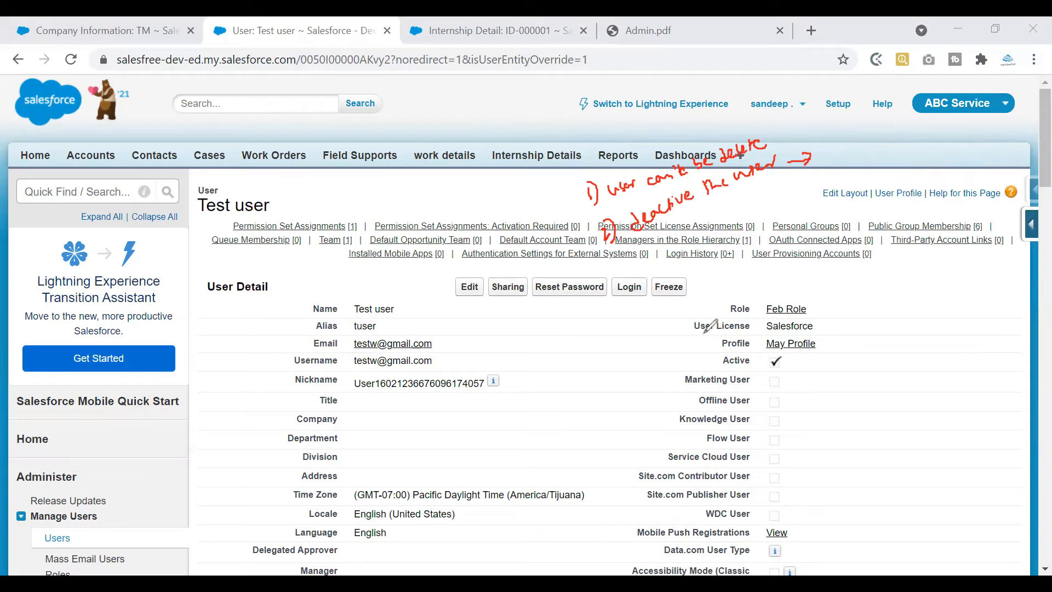
Box the User License field, tick the user's name, and handwrite "user lic. free up" and "2/2" beside the second note
{"action": "mouse_move", "coordinate": [687, 336]}
{"action": "left_mouse_down"}
{"action": "mouse_move", "coordinate": [811, 331]}
{"action": "mouse_move", "coordinate": [822, 312]}
{"action": "mouse_move", "coordinate": [704, 315]}
{"action": "mouse_move", "coordinate": [688, 338]}
{"action": "left_mouse_up"}
{"action": "left_click_drag", "start_coordinate": [350, 300], "coordinate": [387, 270]}
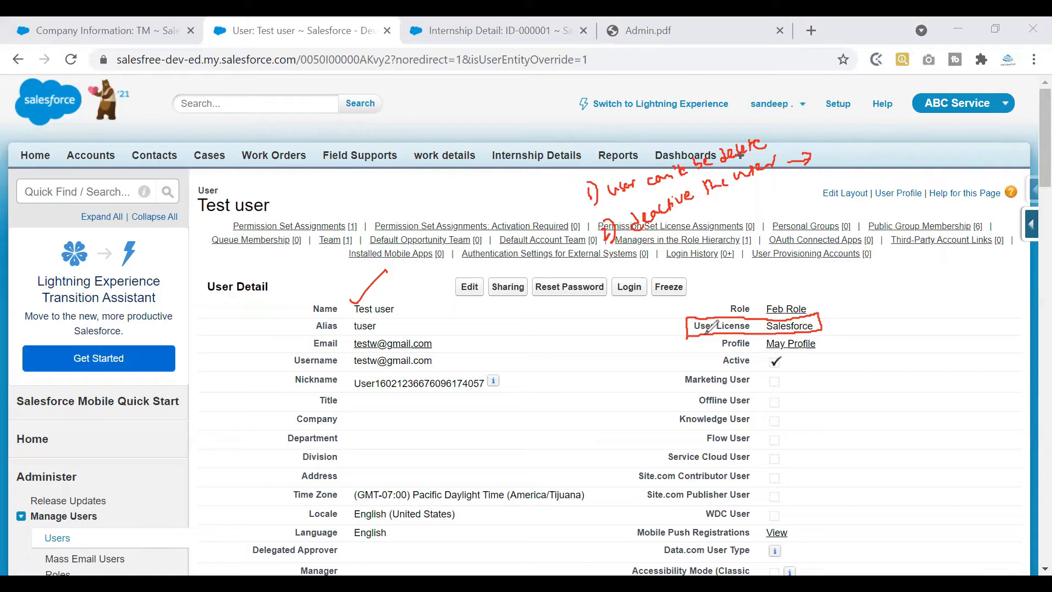
{"action": "left_click_drag", "start_coordinate": [928, 125], "coordinate": [942, 134]}
{"action": "mouse_move", "coordinate": [946, 122]}
{"action": "left_mouse_down"}
{"action": "mouse_move", "coordinate": [944, 133]}
{"action": "mouse_move", "coordinate": [957, 132]}
{"action": "left_mouse_up"}
{"action": "mouse_move", "coordinate": [837, 154]}
{"action": "left_mouse_down"}
{"action": "mouse_move", "coordinate": [884, 166]}
{"action": "mouse_move", "coordinate": [938, 155]}
{"action": "left_mouse_up"}
{"action": "left_click_drag", "start_coordinate": [873, 134], "coordinate": [903, 144]}
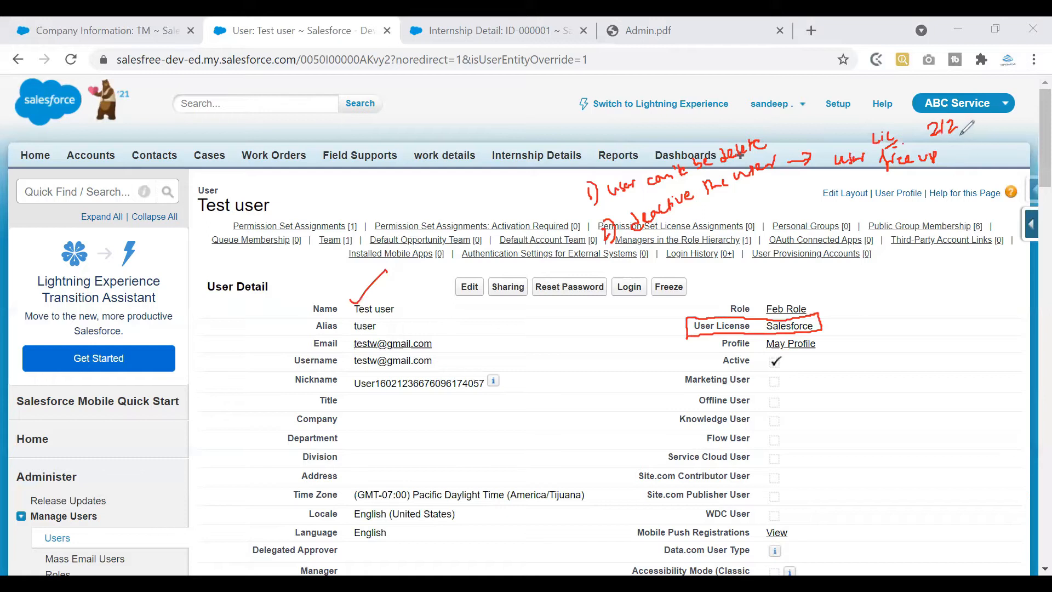
Handwrite an underlined "1/2" above a circled "1", and number the third note "3)"
{"action": "mouse_move", "coordinate": [976, 138]}
{"action": "left_mouse_down"}
{"action": "mouse_move", "coordinate": [977, 153]}
{"action": "mouse_move", "coordinate": [999, 155]}
{"action": "mouse_move", "coordinate": [992, 165]}
{"action": "left_mouse_up"}
{"action": "left_click_drag", "start_coordinate": [972, 170], "coordinate": [993, 168]}
{"action": "mouse_move", "coordinate": [982, 184]}
{"action": "left_mouse_down"}
{"action": "mouse_move", "coordinate": [976, 195]}
{"action": "mouse_move", "coordinate": [981, 185]}
{"action": "left_mouse_up"}
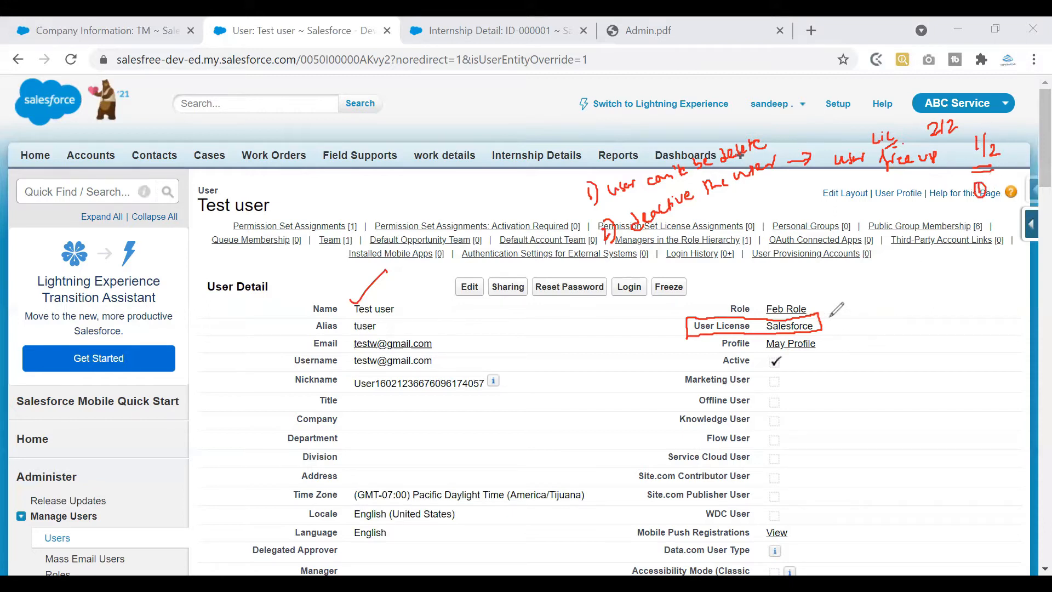
{"action": "left_click_drag", "start_coordinate": [619, 262], "coordinate": [633, 280]}
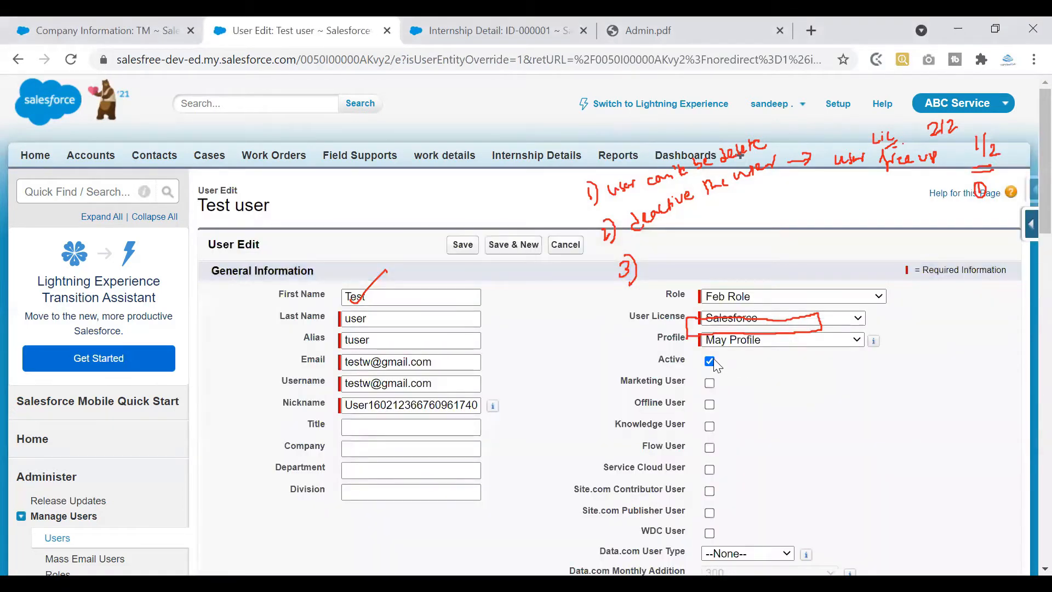
Try clearing the Active option on the Test user's edit form, restore it and cancel the edit
{"action": "left_click", "coordinate": [710, 361]}
{"action": "left_click", "coordinate": [675, 218]}
{"action": "left_click", "coordinate": [710, 360]}
{"action": "left_click", "coordinate": [575, 248]}
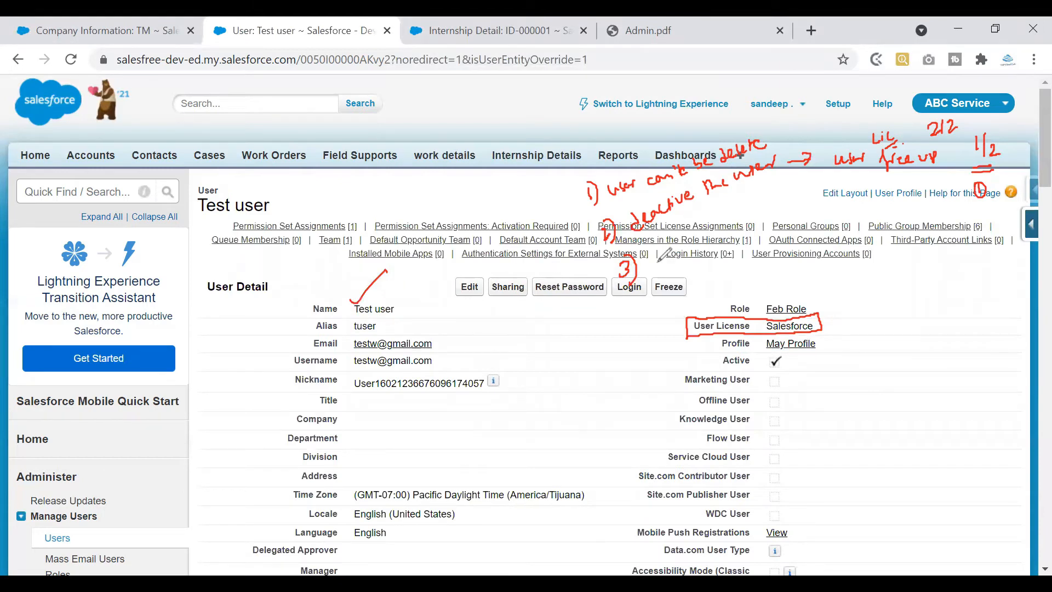
Handwrite "uncheck the Active checkbox to deactive the user" as the third note
{"action": "left_click_drag", "start_coordinate": [660, 255], "coordinate": [774, 231]}
{"action": "mouse_move", "coordinate": [810, 215]}
{"action": "left_mouse_down"}
{"action": "mouse_move", "coordinate": [924, 215]}
{"action": "mouse_move", "coordinate": [890, 252]}
{"action": "mouse_move", "coordinate": [975, 243]}
{"action": "mouse_move", "coordinate": [989, 250]}
{"action": "mouse_move", "coordinate": [973, 269]}
{"action": "mouse_move", "coordinate": [989, 270]}
{"action": "left_mouse_up"}
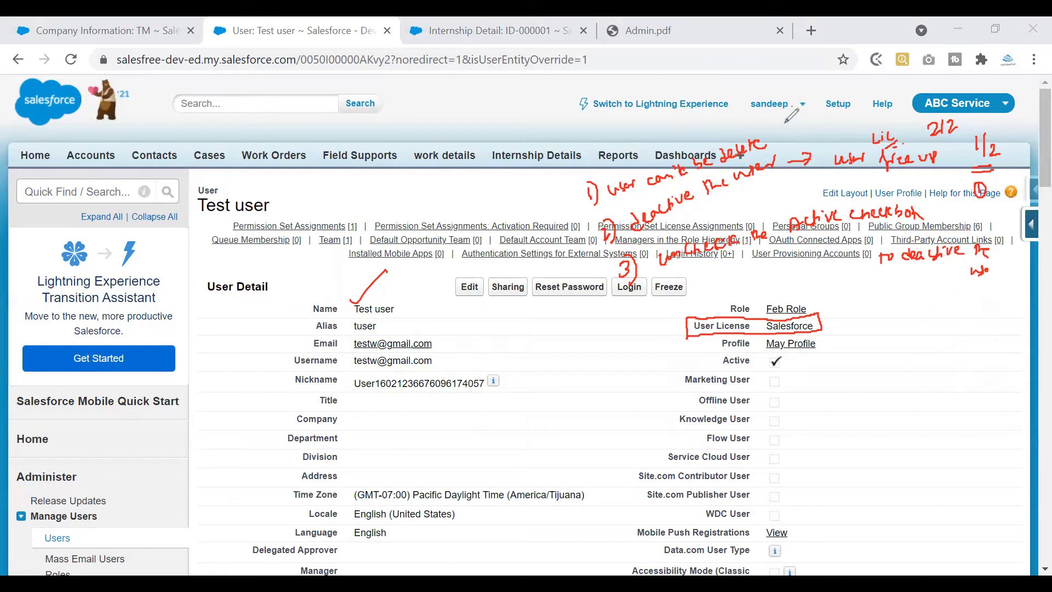
Open the Test user for editing and highlight the required Last Name, Alias, Email, Username and Nickname labels in turn
{"action": "left_click", "coordinate": [473, 292]}
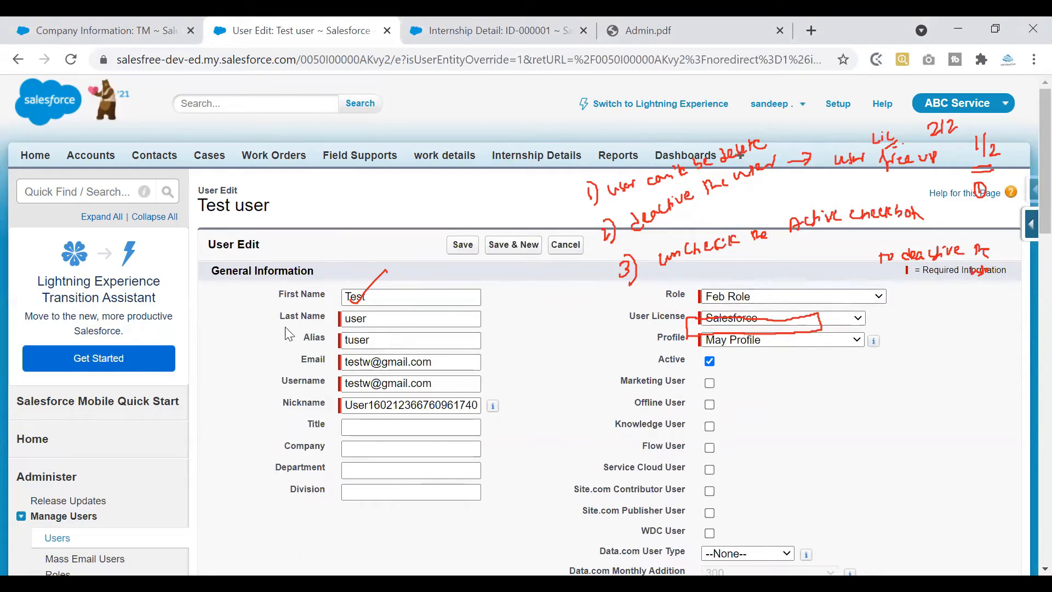
{"action": "triple_click", "coordinate": [314, 317]}
{"action": "double_click", "coordinate": [314, 338]}
{"action": "double_click", "coordinate": [313, 360]}
{"action": "double_click", "coordinate": [307, 381]}
{"action": "double_click", "coordinate": [307, 403]}
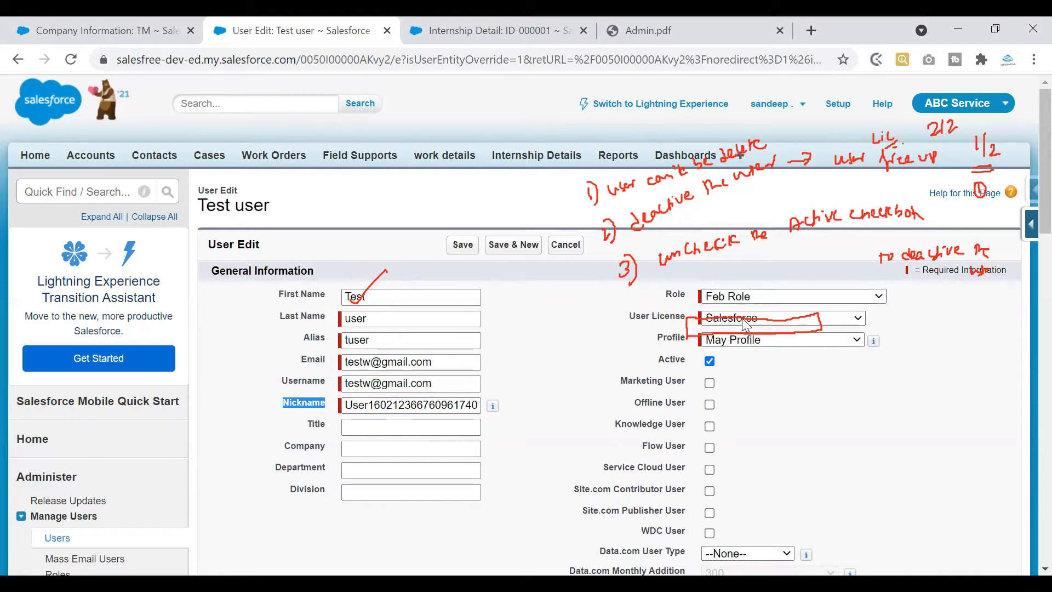
Highlight the User License and Profile labels and examine the available user licenses without changing the selection
{"action": "left_click_drag", "start_coordinate": [656, 338], "coordinate": [688, 347]}
{"action": "left_click_drag", "start_coordinate": [631, 318], "coordinate": [688, 345]}
{"action": "double_click", "coordinate": [679, 343]}
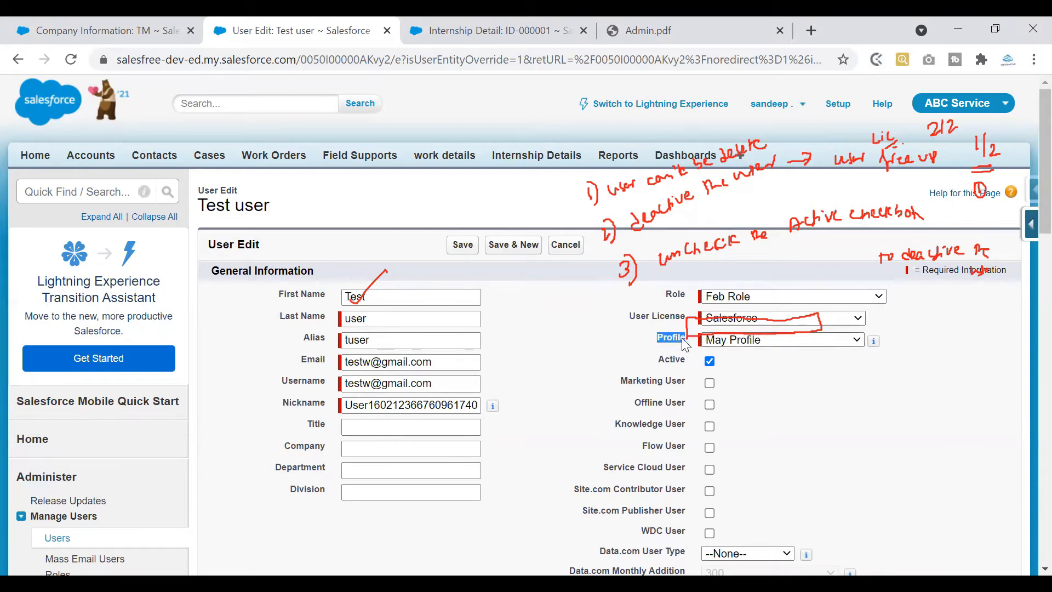
{"action": "left_click", "coordinate": [741, 319]}
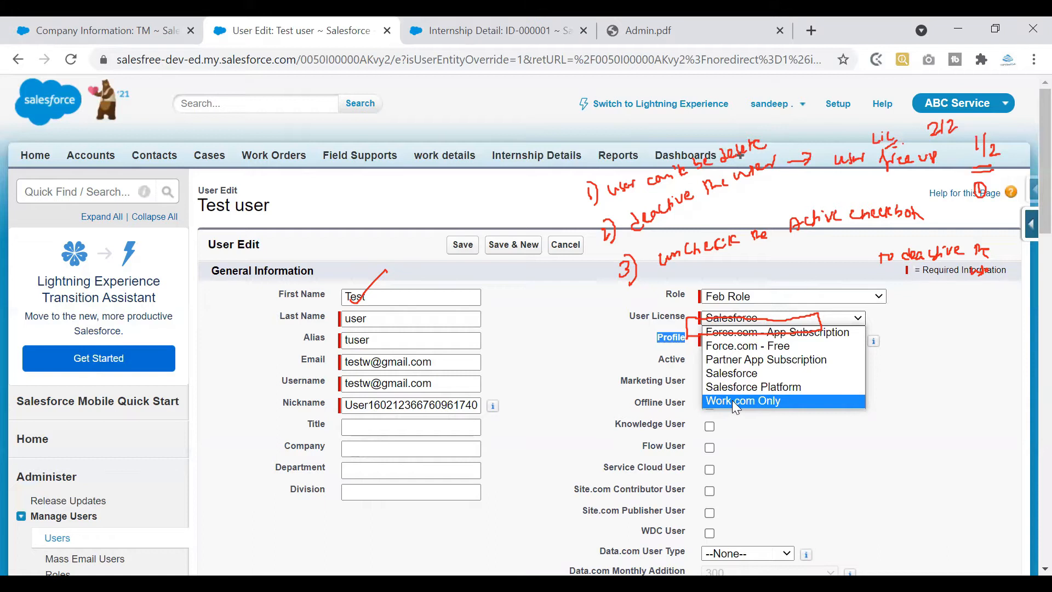
{"action": "left_click", "coordinate": [773, 444]}
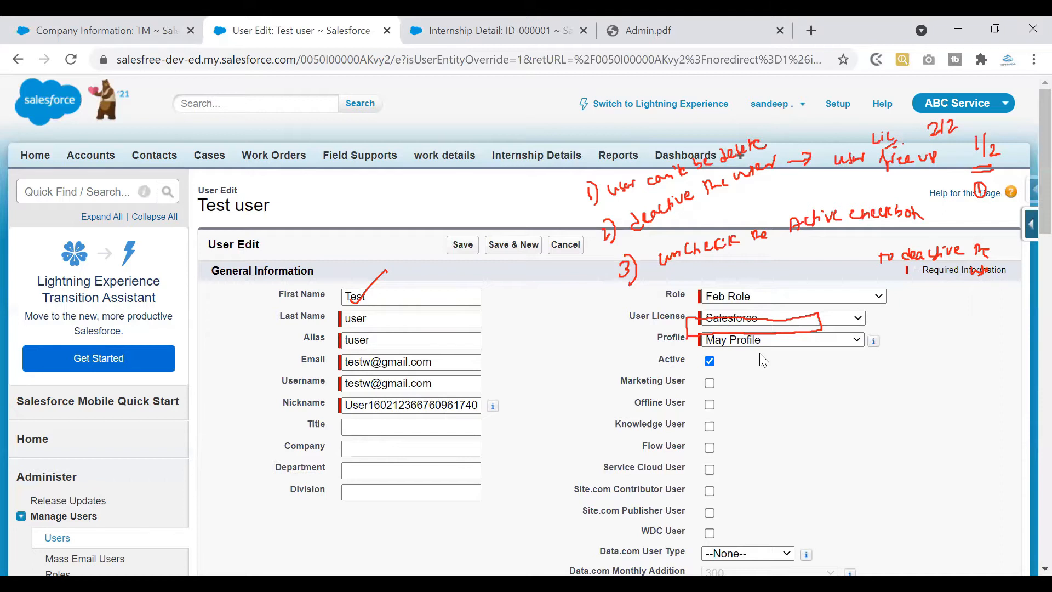
Handwrite the fourth note, "4) we can't create a user without a profile.", beside the Profile and Active fields
{"action": "mouse_move", "coordinate": [763, 360]}
{"action": "left_mouse_down"}
{"action": "mouse_move", "coordinate": [778, 372]}
{"action": "mouse_move", "coordinate": [969, 323]}
{"action": "left_mouse_up"}
{"action": "left_click_drag", "start_coordinate": [864, 394], "coordinate": [883, 383]}
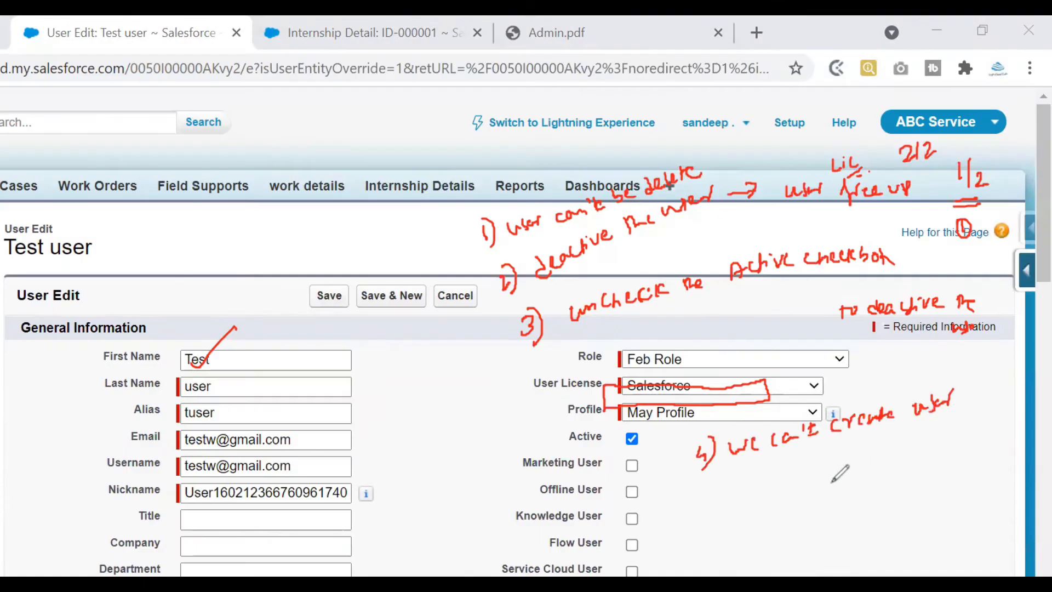
{"action": "left_click_drag", "start_coordinate": [845, 466], "coordinate": [844, 472]}
{"action": "left_click_drag", "start_coordinate": [901, 395], "coordinate": [907, 396]}
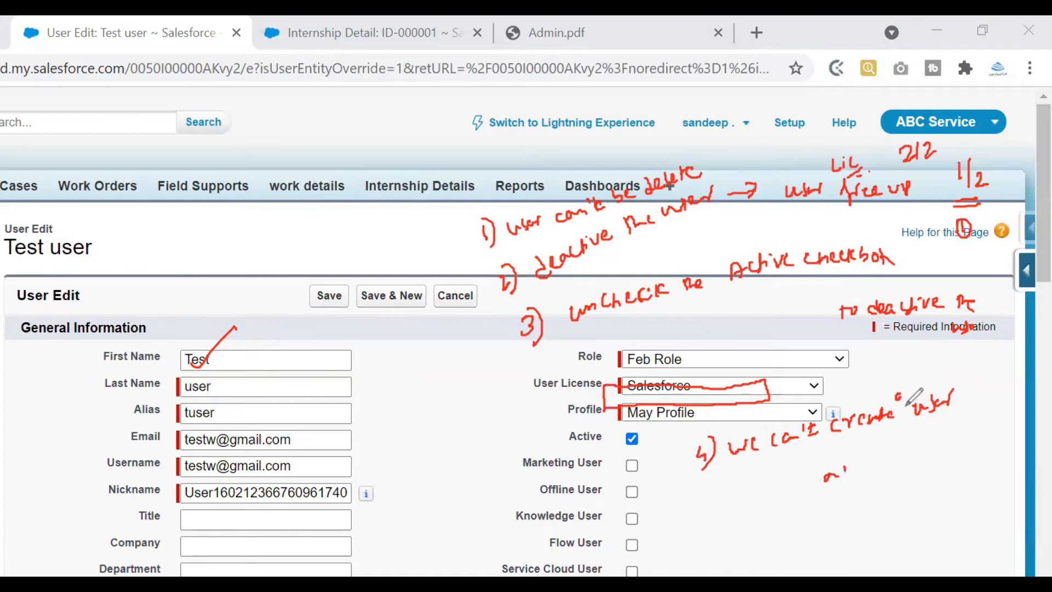
{"action": "left_click_drag", "start_coordinate": [759, 482], "coordinate": [875, 467]}
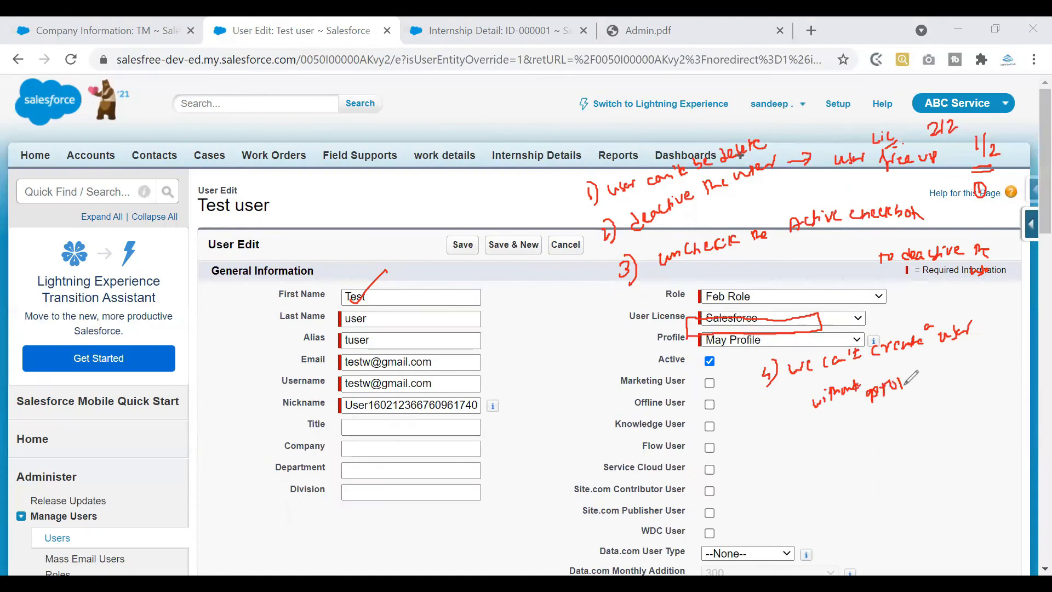
{"action": "mouse_move", "coordinate": [906, 384]}
{"action": "left_mouse_down"}
{"action": "mouse_move", "coordinate": [946, 378]}
{"action": "mouse_move", "coordinate": [932, 377]}
{"action": "left_mouse_up"}
Find the Locale Settings of the user form, highlight the Time Zone label and clear the highlight
{"action": "scroll", "coordinate": [1030, 212], "scroll_direction": "down", "scroll_amount": 3}
{"action": "scroll", "coordinate": [1028, 213], "scroll_direction": "down", "scroll_amount": 7}
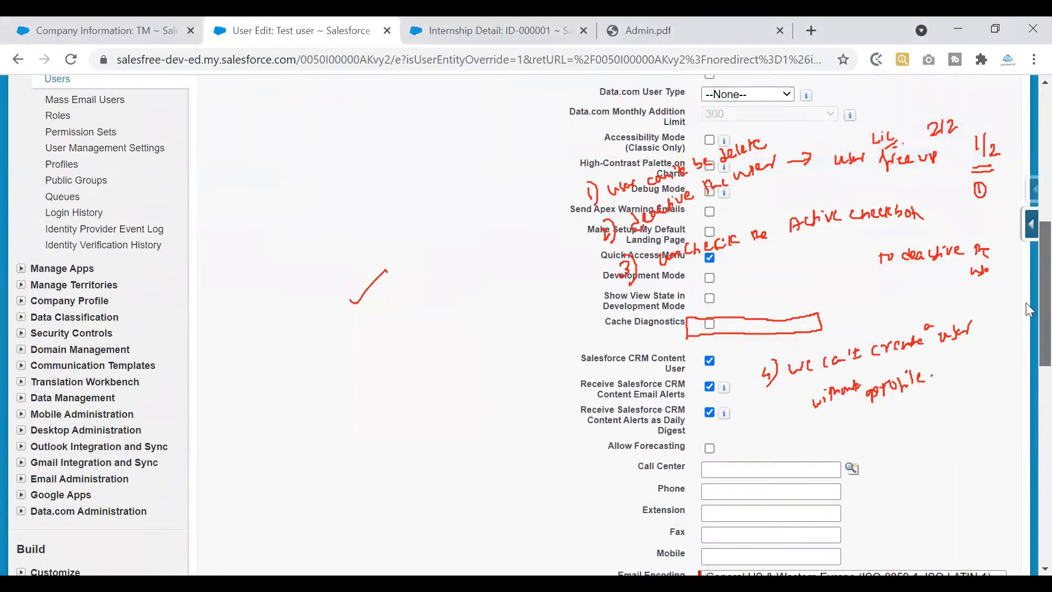
{"action": "scroll", "coordinate": [1027, 347], "scroll_direction": "down", "scroll_amount": 5}
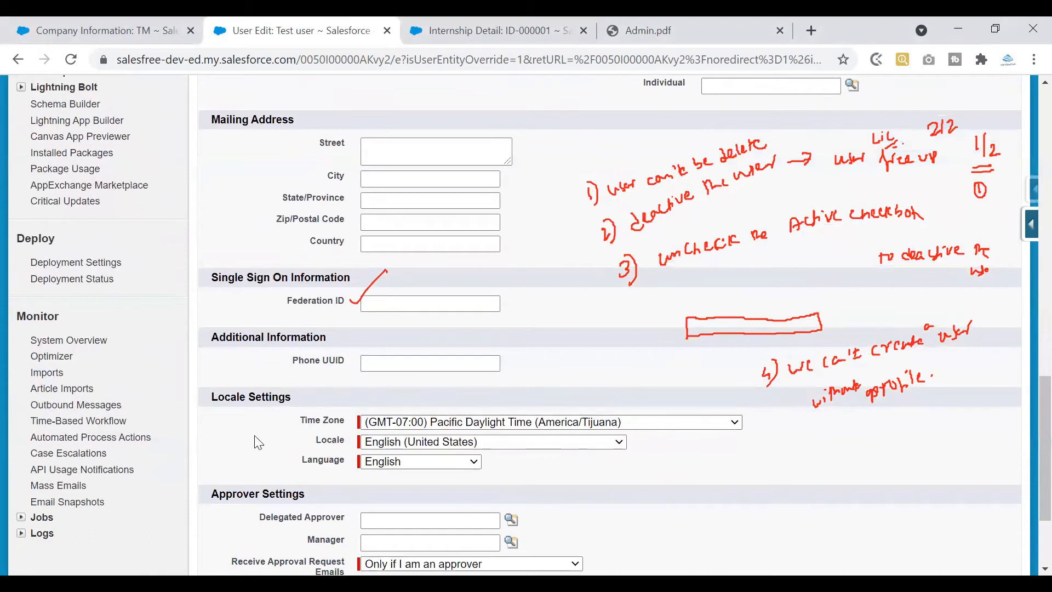
{"action": "left_click_drag", "start_coordinate": [293, 427], "coordinate": [342, 423]}
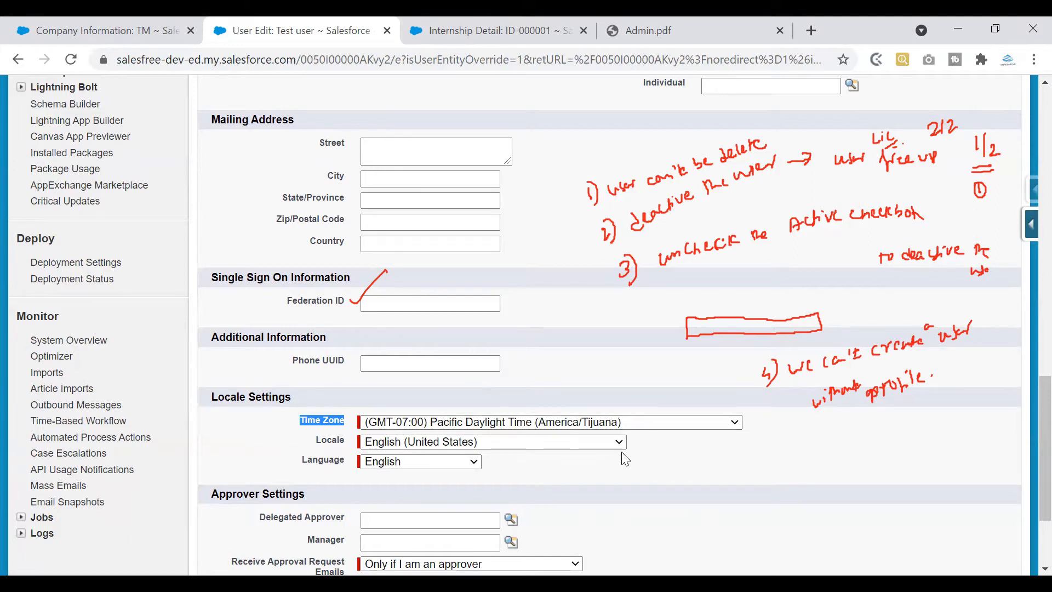
{"action": "left_click", "coordinate": [656, 479]}
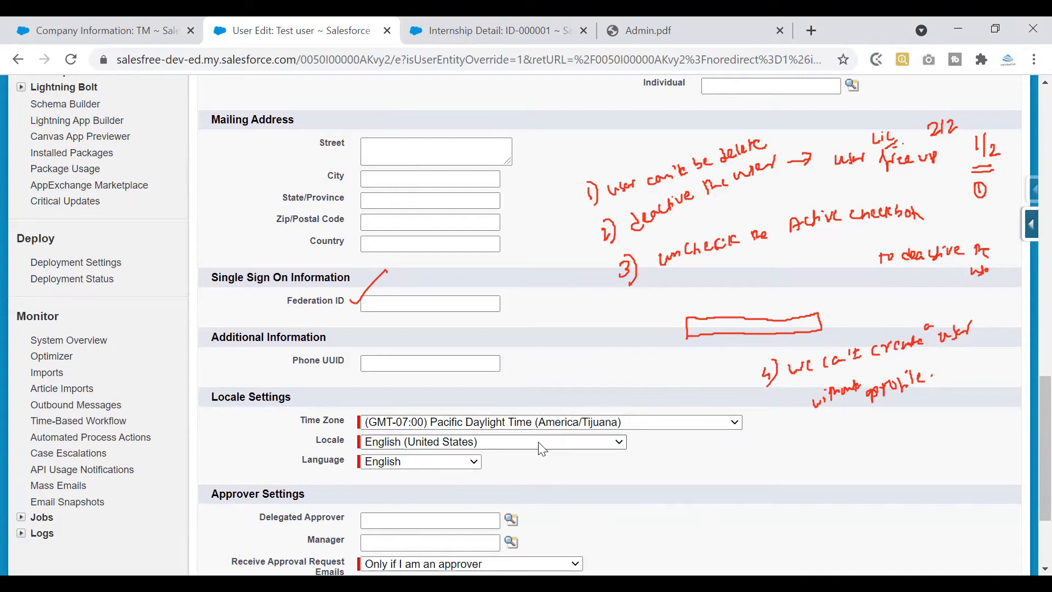
Examine the available Locale and Language options without changing either selection
{"action": "left_click", "coordinate": [570, 448]}
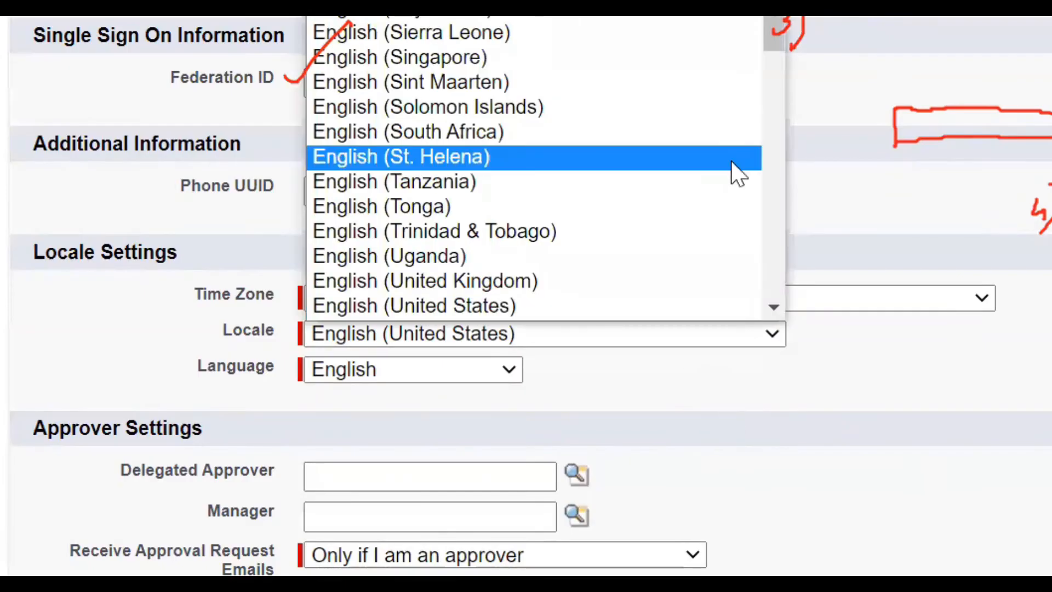
{"action": "left_click", "coordinate": [496, 377]}
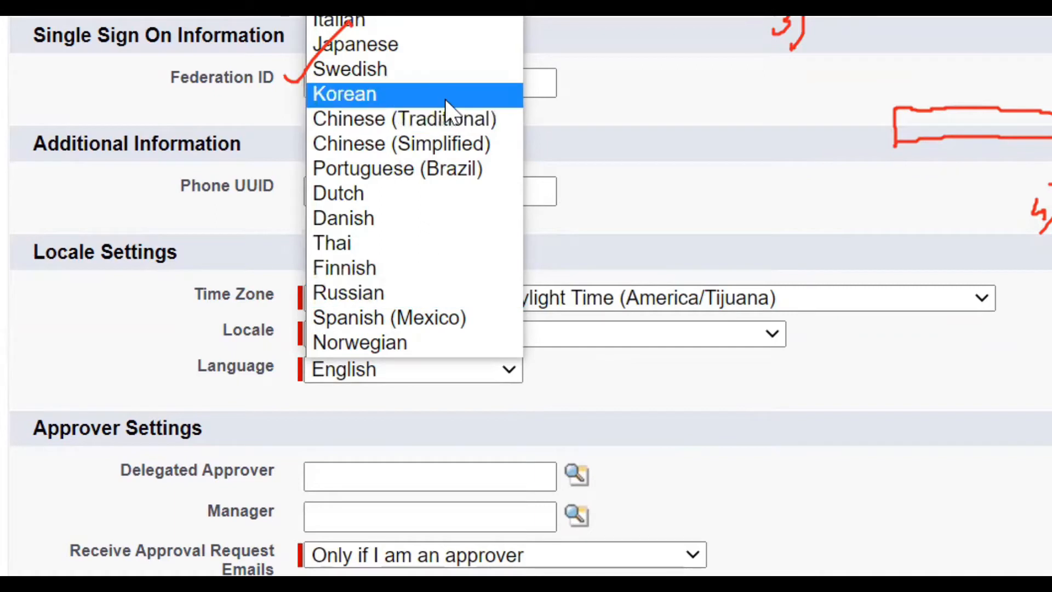
{"action": "left_click", "coordinate": [537, 338]}
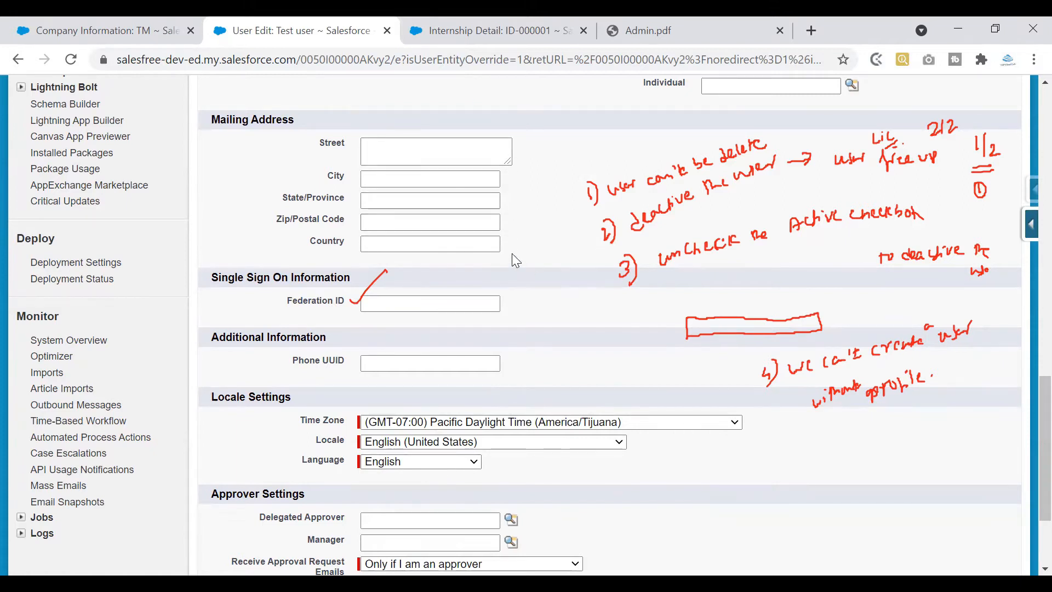
Review the Approver Settings at the end of the user form and highlight the Manager label
{"action": "scroll", "coordinate": [1025, 428], "scroll_direction": "down", "scroll_amount": 2}
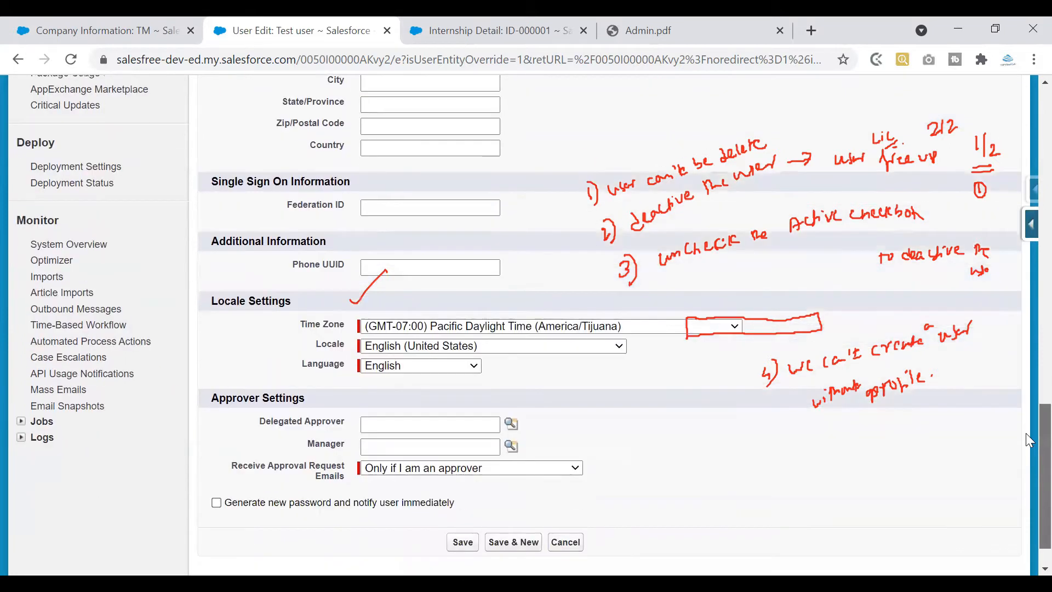
{"action": "scroll", "coordinate": [1025, 433], "scroll_direction": "down", "scroll_amount": 1}
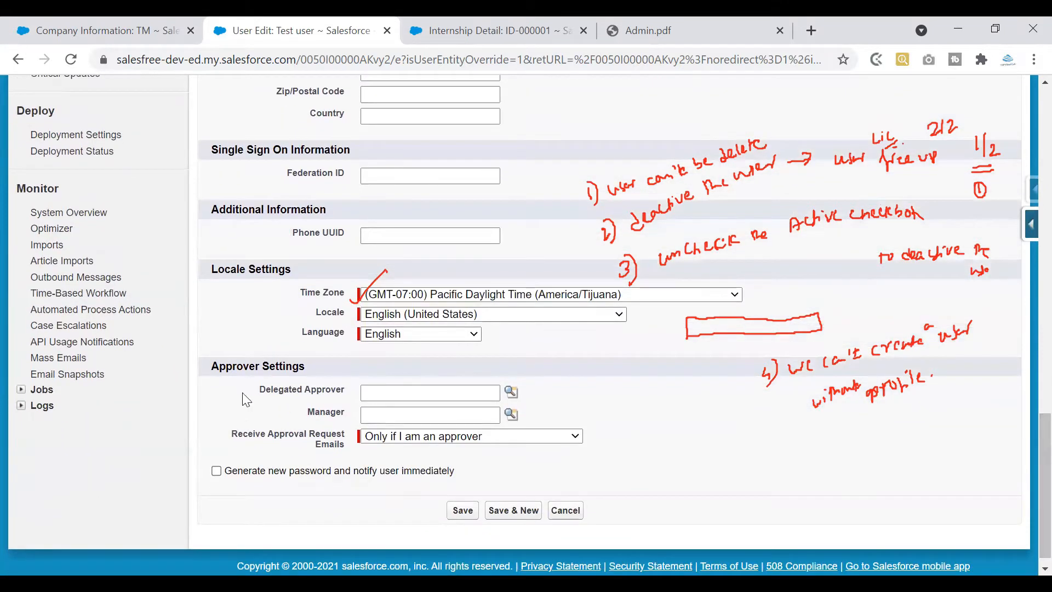
{"action": "left_click_drag", "start_coordinate": [306, 414], "coordinate": [343, 411]}
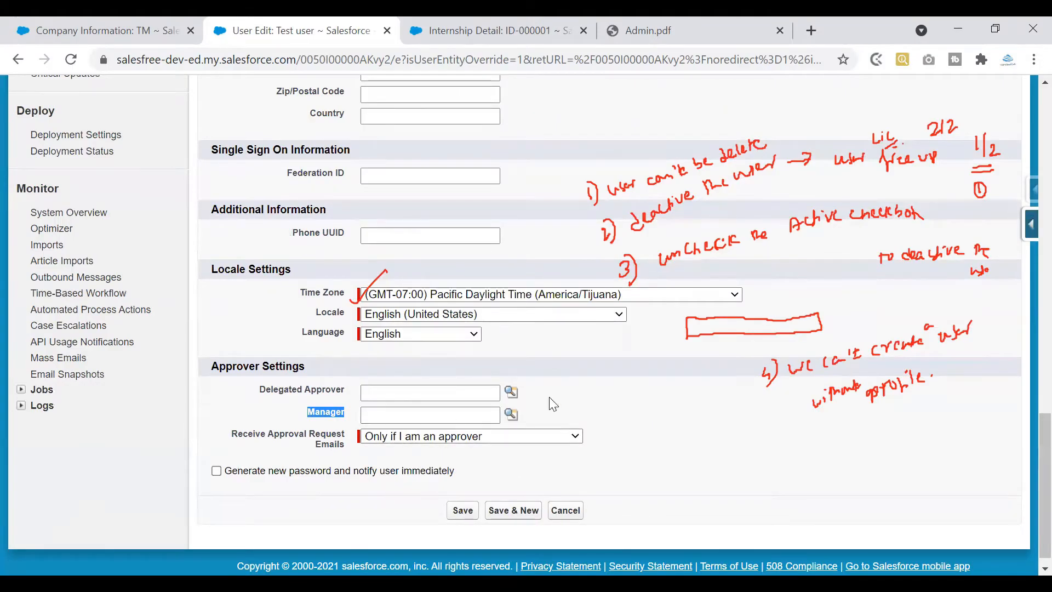
Return to General Information in the user form, highlight the Role label and leave the form without saving
{"action": "scroll", "coordinate": [1029, 265], "scroll_direction": "up", "scroll_amount": 7}
{"action": "scroll", "coordinate": [1029, 265], "scroll_direction": "up", "scroll_amount": 11}
{"action": "scroll", "coordinate": [1029, 235], "scroll_direction": "down", "scroll_amount": 8}
{"action": "scroll", "coordinate": [1029, 206], "scroll_direction": "up", "scroll_amount": 2}
{"action": "scroll", "coordinate": [1029, 205], "scroll_direction": "up", "scroll_amount": 8}
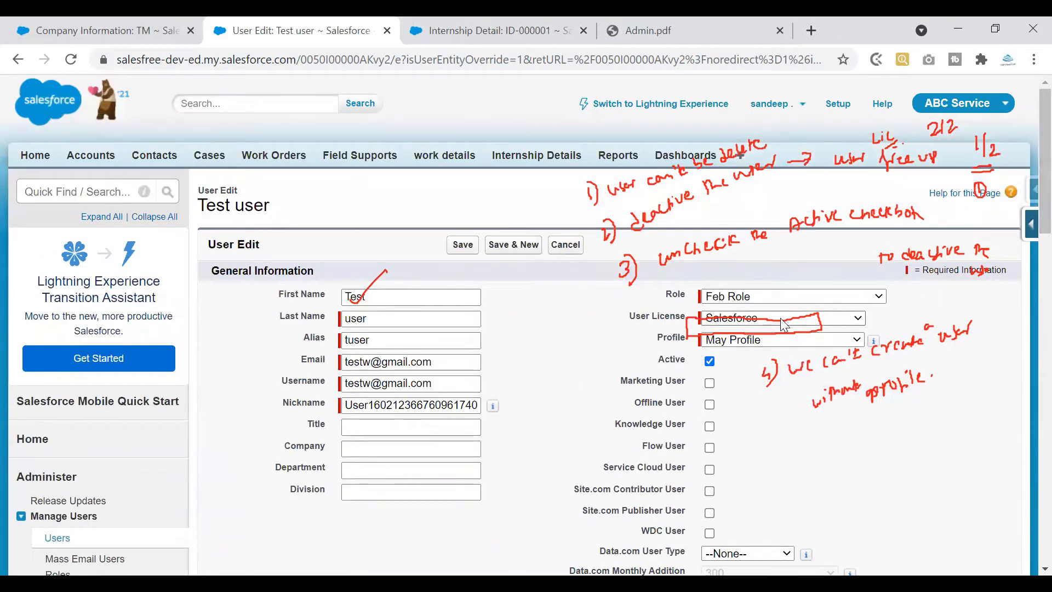
{"action": "double_click", "coordinate": [693, 302]}
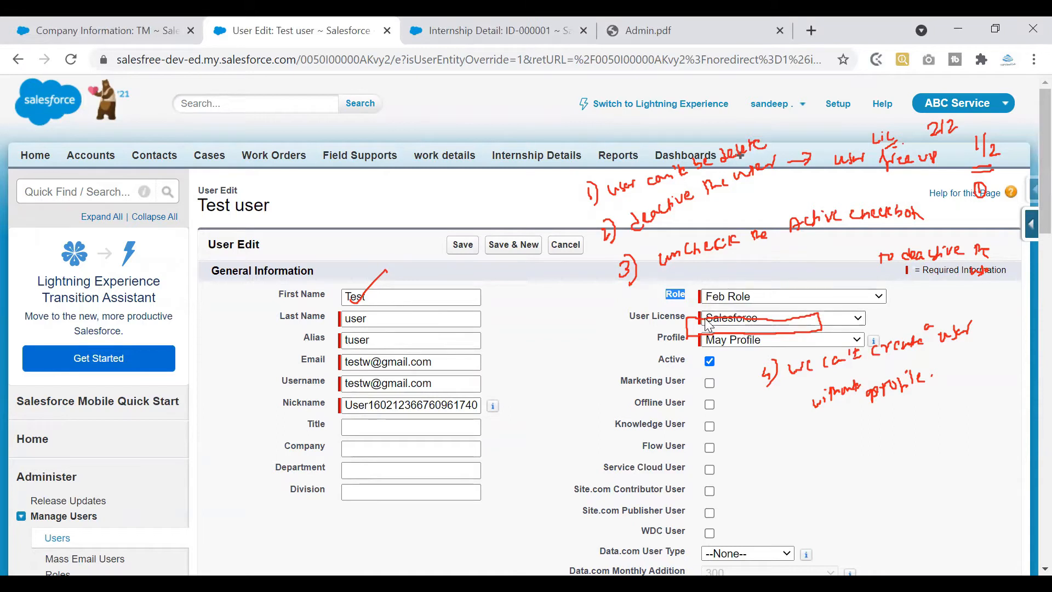
{"action": "left_click", "coordinate": [665, 299]}
{"action": "left_click_drag", "start_coordinate": [666, 299], "coordinate": [688, 299]}
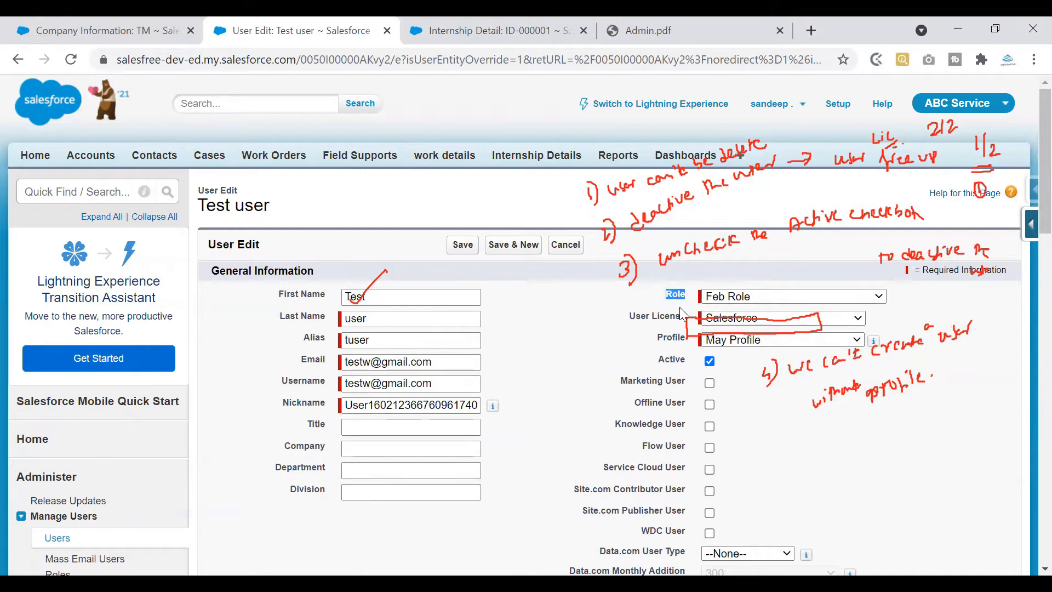
{"action": "left_click", "coordinate": [568, 246]}
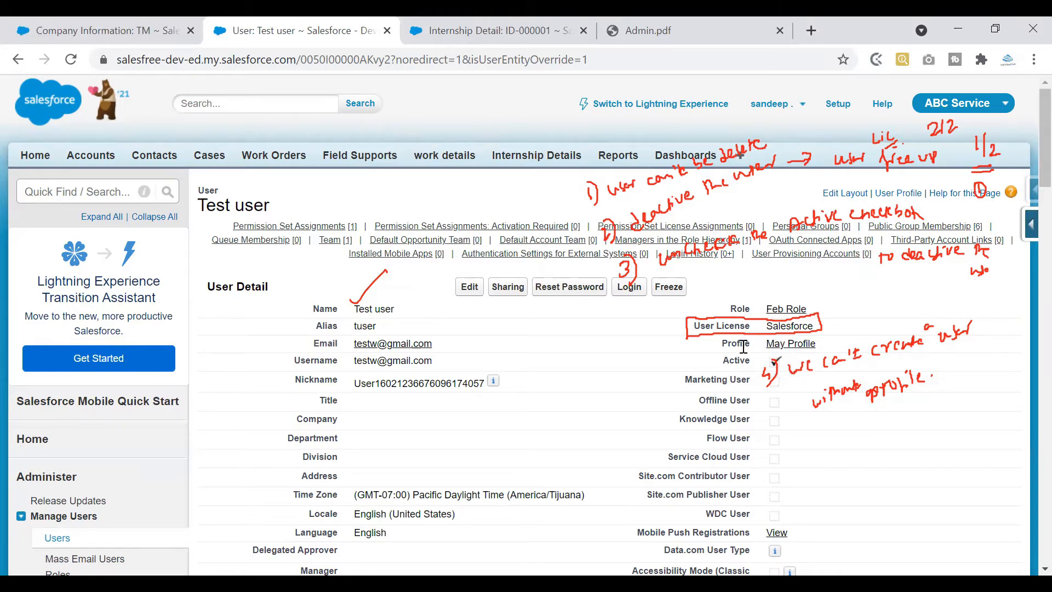
Highlight the Username and Email values in the test user's details
{"action": "scroll", "coordinate": [1025, 134], "scroll_direction": "down", "scroll_amount": 2}
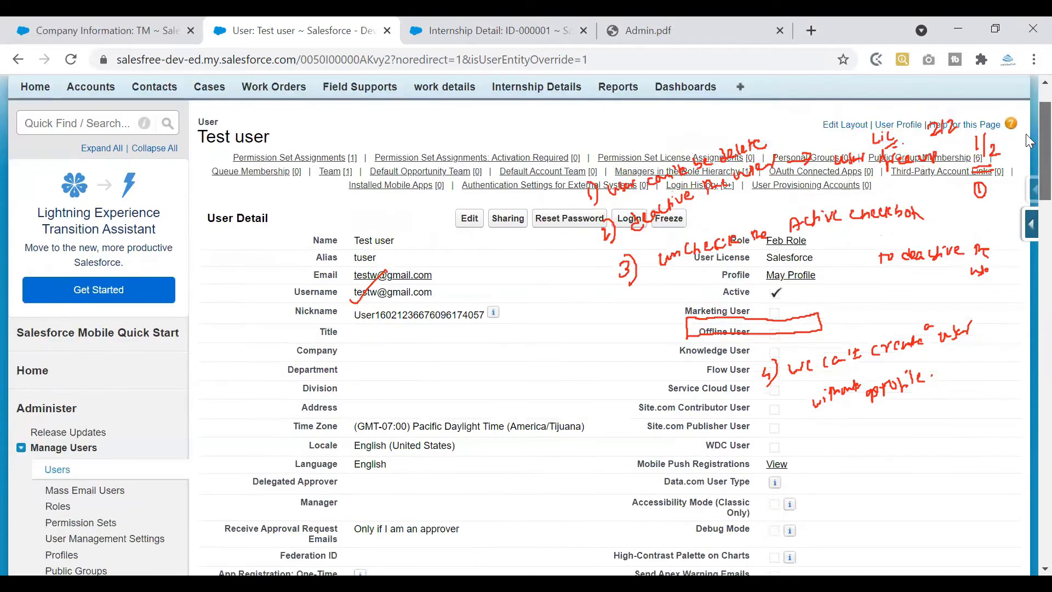
{"action": "left_click_drag", "start_coordinate": [356, 285], "coordinate": [436, 293]}
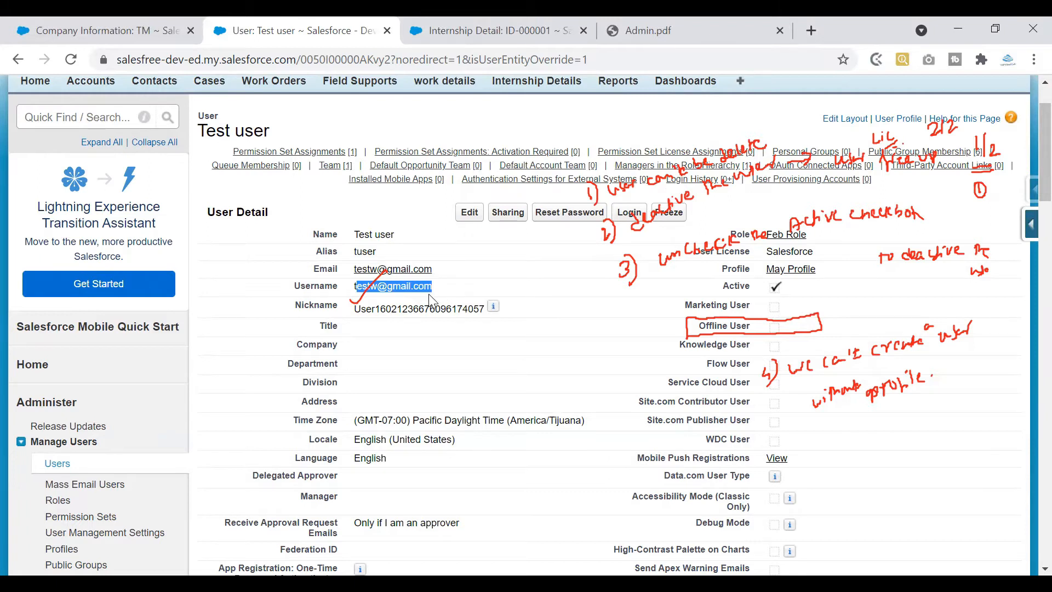
{"action": "left_click", "coordinate": [349, 293]}
{"action": "left_click_drag", "start_coordinate": [348, 293], "coordinate": [426, 283]}
{"action": "left_click_drag", "start_coordinate": [349, 270], "coordinate": [436, 268]}
{"action": "left_click", "coordinate": [363, 287]}
{"action": "triple_click", "coordinate": [363, 287]}
Highlight the Time Zone, Language and Locale values in the test user's details
{"action": "scroll", "coordinate": [1026, 192], "scroll_direction": "down", "scroll_amount": 2}
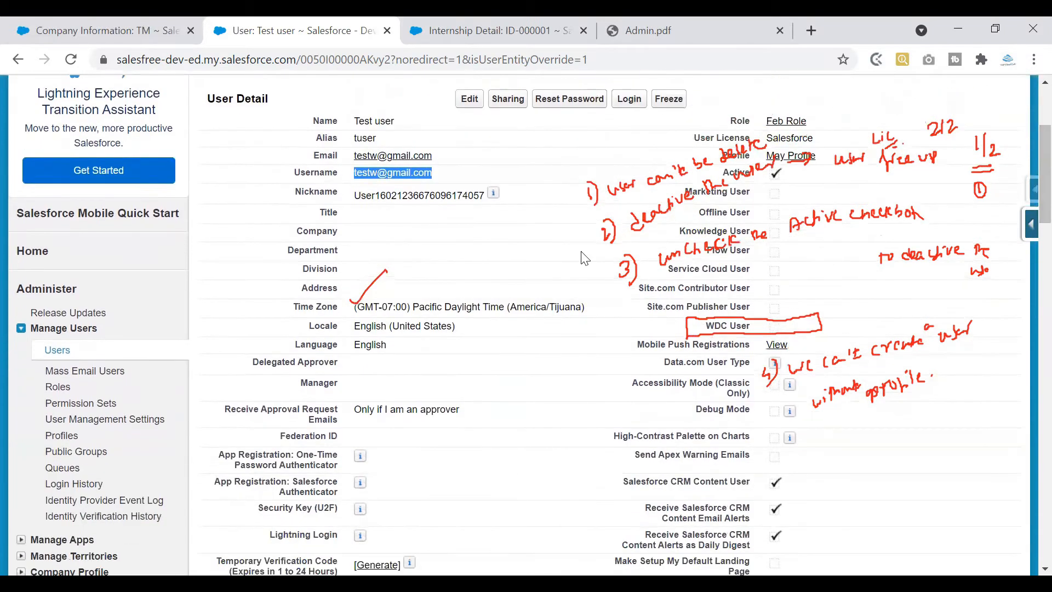
{"action": "left_click_drag", "start_coordinate": [355, 305], "coordinate": [593, 309]}
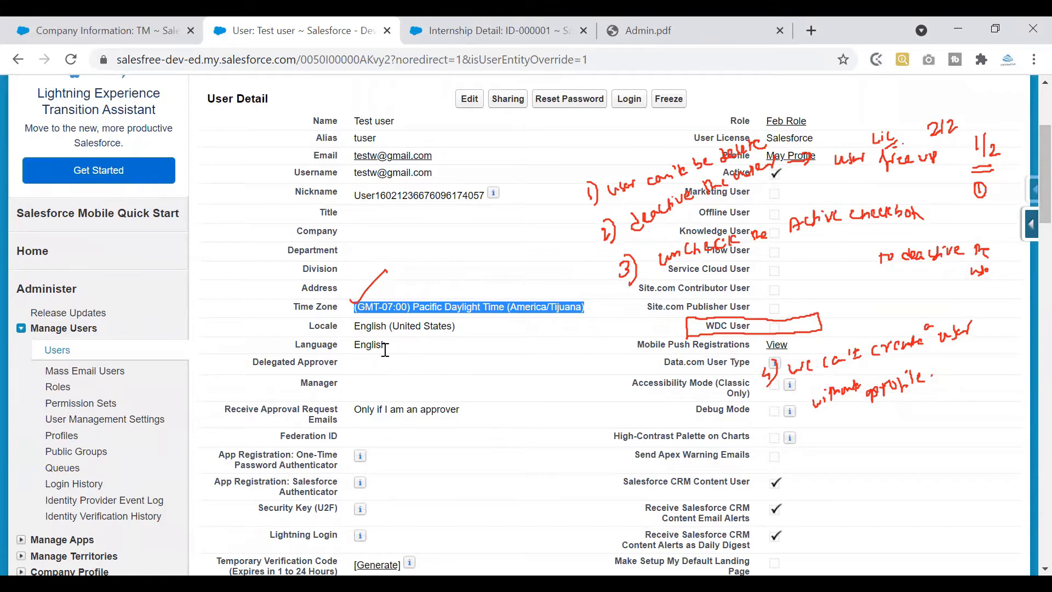
{"action": "left_click_drag", "start_coordinate": [390, 346], "coordinate": [355, 345]}
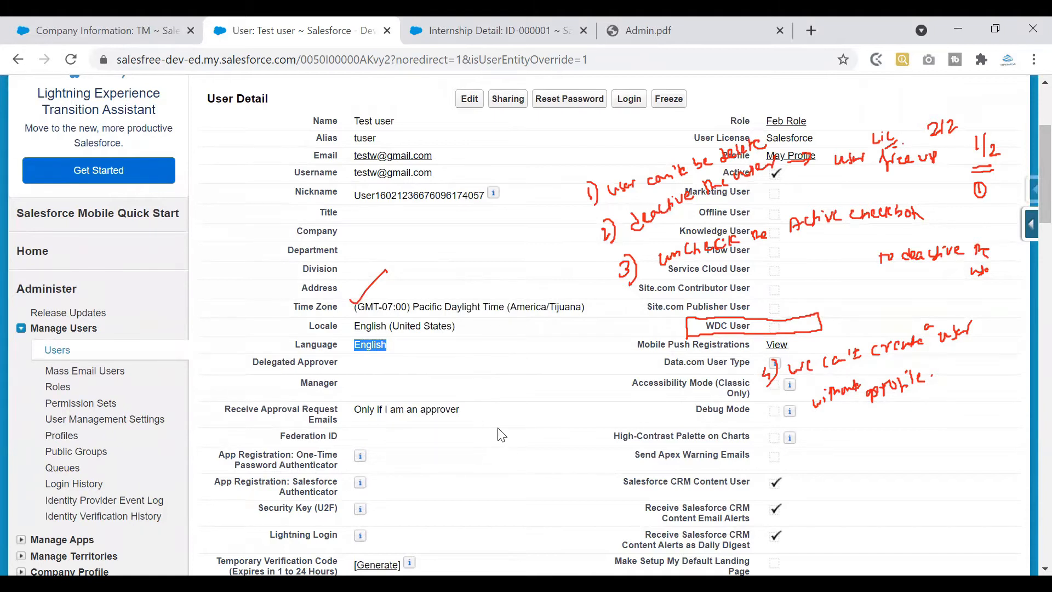
{"action": "left_click_drag", "start_coordinate": [325, 348], "coordinate": [412, 336]}
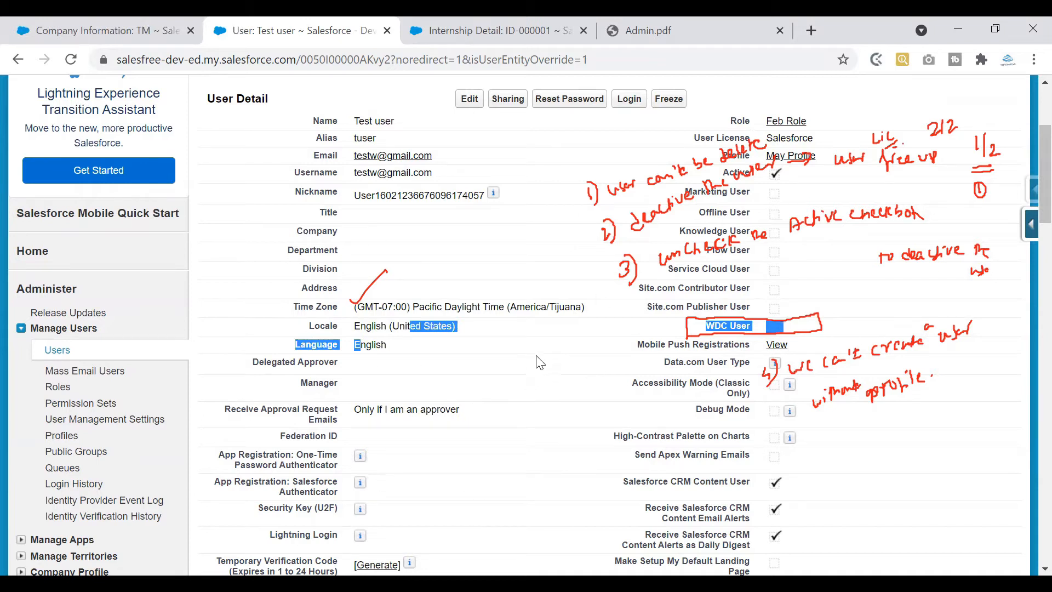
{"action": "scroll", "coordinate": [1029, 187], "scroll_direction": "down", "scroll_amount": 1}
{"action": "scroll", "coordinate": [1028, 164], "scroll_direction": "up", "scroll_amount": 4}
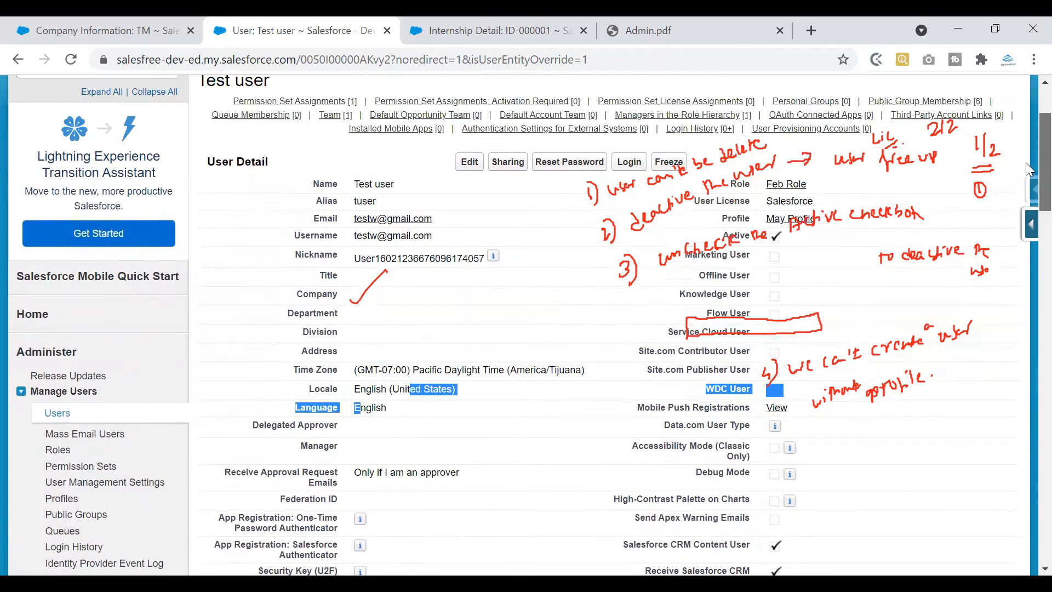
{"action": "scroll", "coordinate": [1029, 143], "scroll_direction": "up", "scroll_amount": 1}
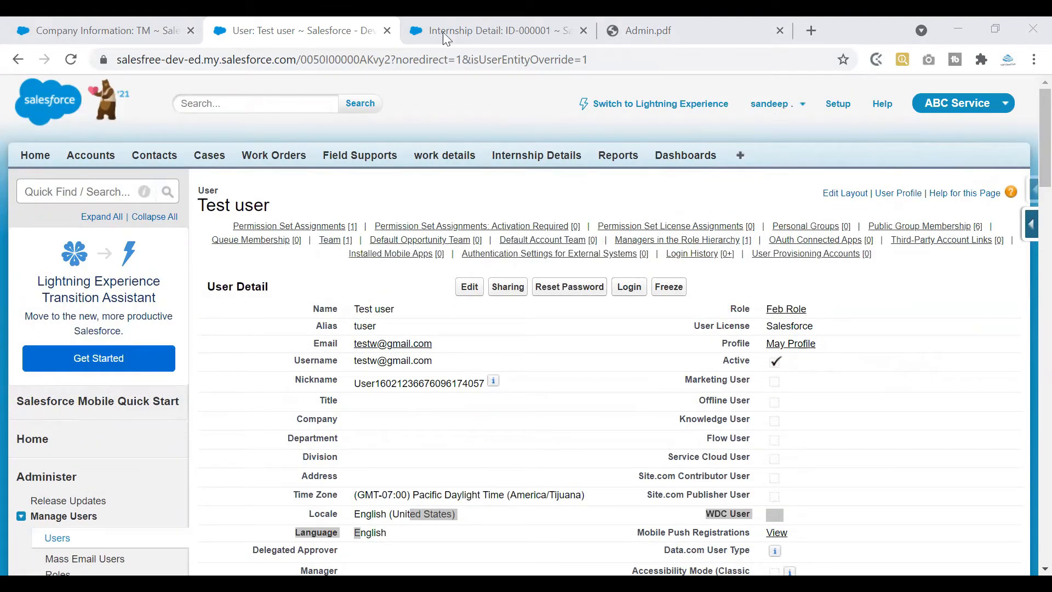
Switch to the Internship Detail record, highlight its object name and examine the Force.com quick access options
{"action": "left_click", "coordinate": [496, 31]}
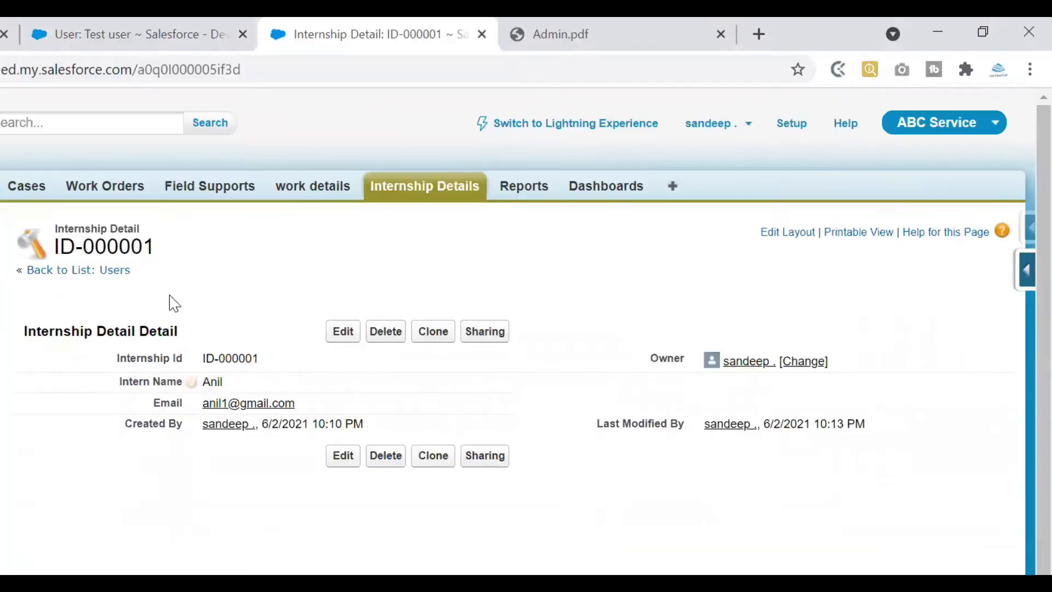
{"action": "left_click_drag", "start_coordinate": [56, 223], "coordinate": [175, 234]}
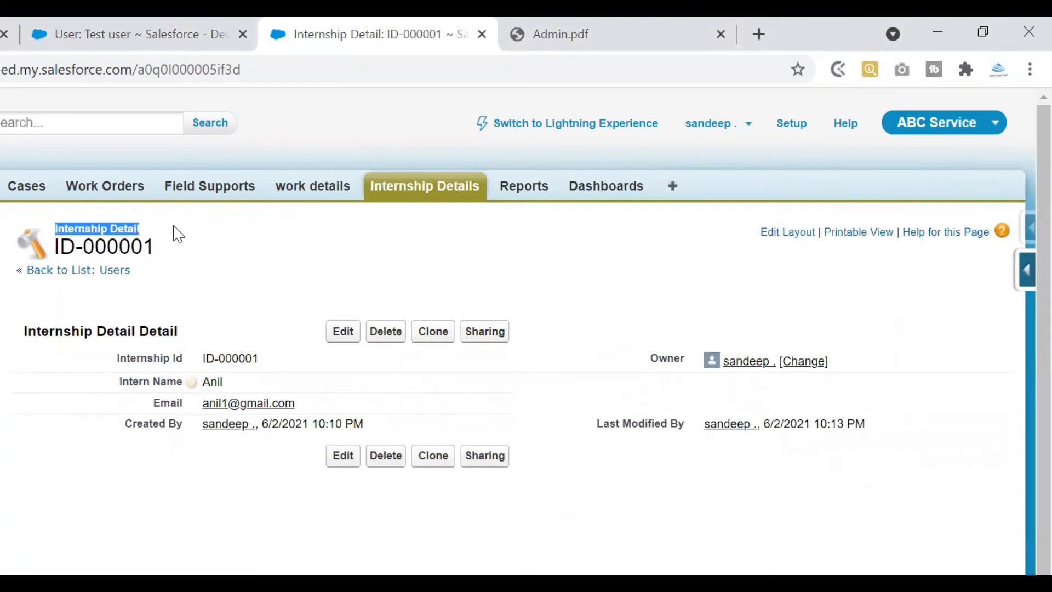
{"action": "left_click", "coordinate": [1025, 274]}
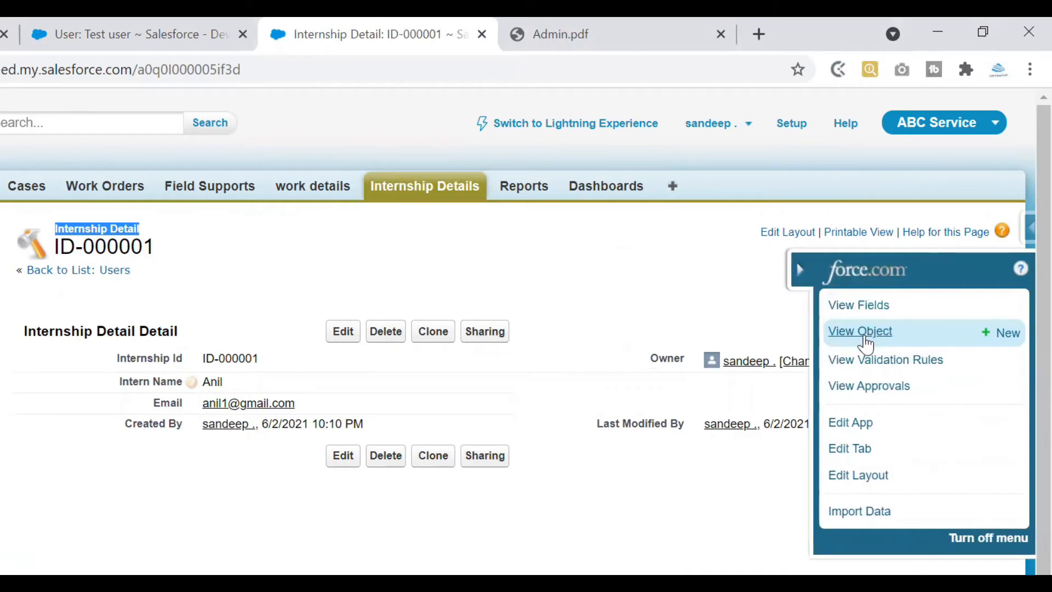
{"action": "left_click", "coordinate": [798, 271]}
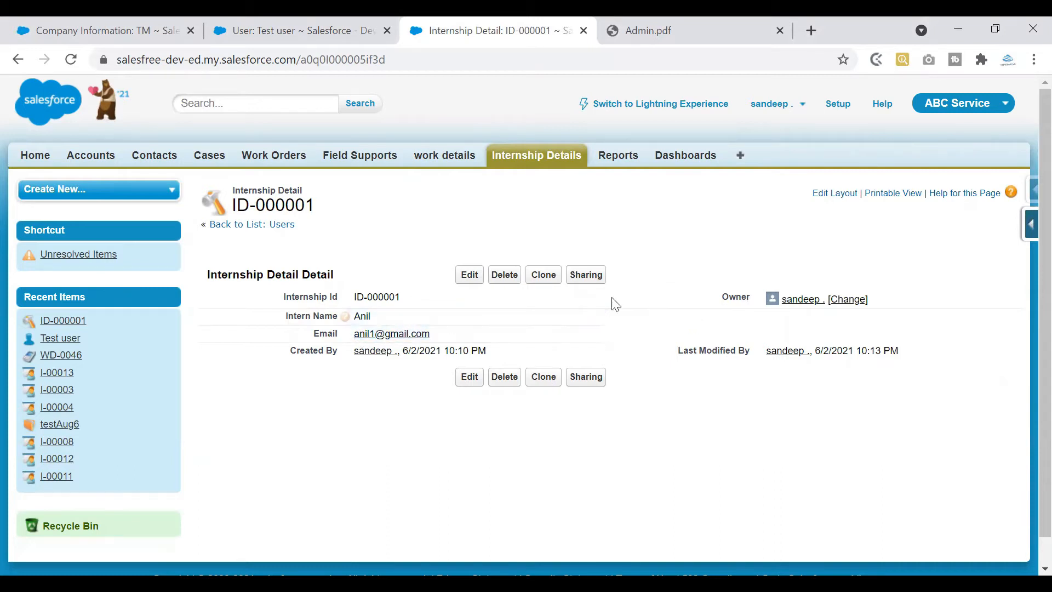
{"action": "left_click", "coordinate": [1029, 227]}
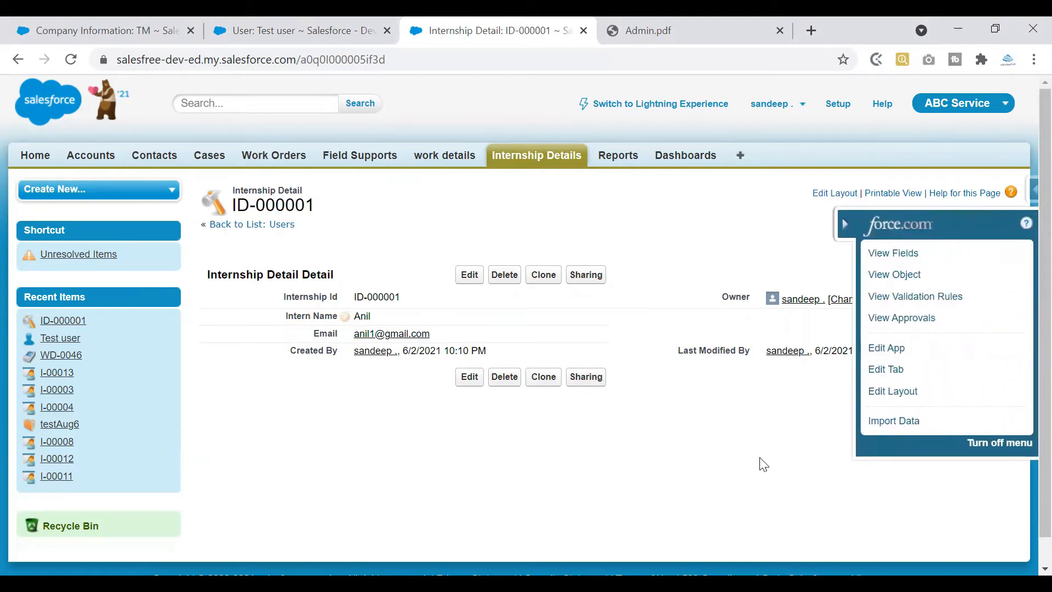
{"action": "left_click", "coordinate": [853, 226]}
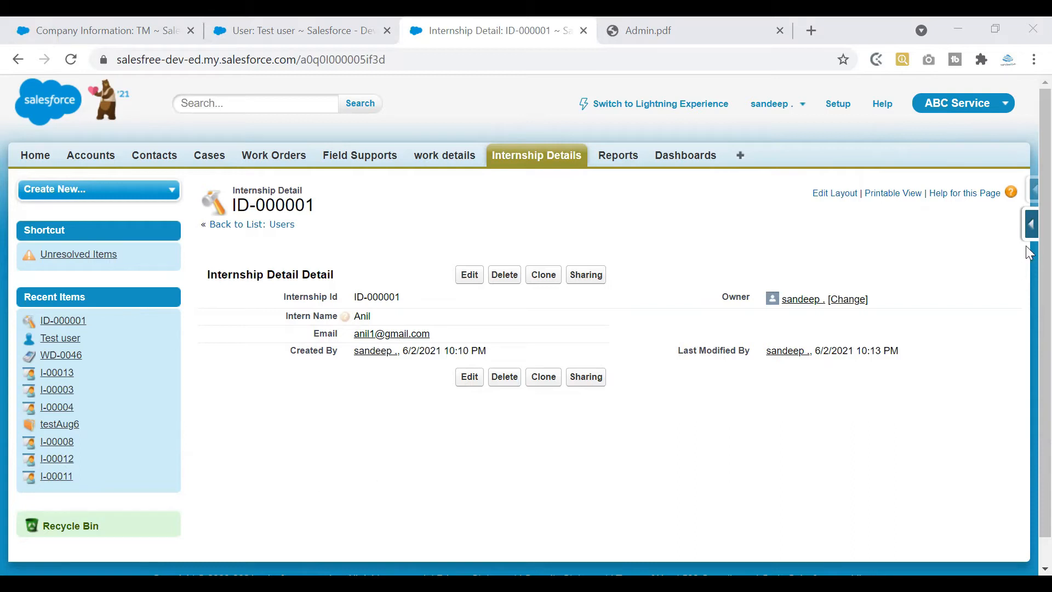
View the Internship Detail object's definition from its record and start a new field under Custom Fields & Relationships
{"action": "left_click", "coordinate": [1029, 225]}
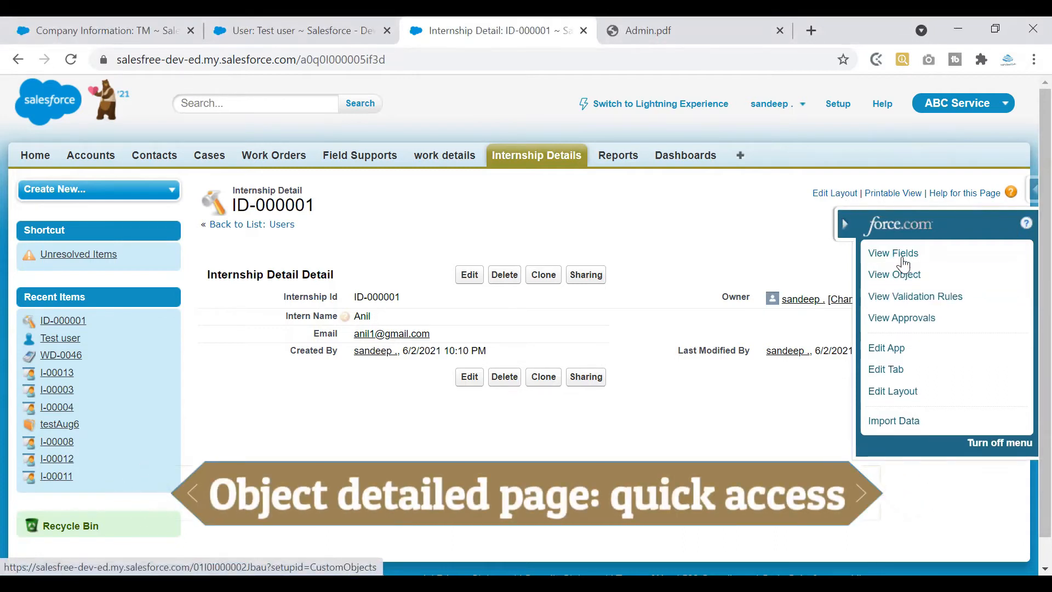
{"action": "left_click", "coordinate": [900, 276]}
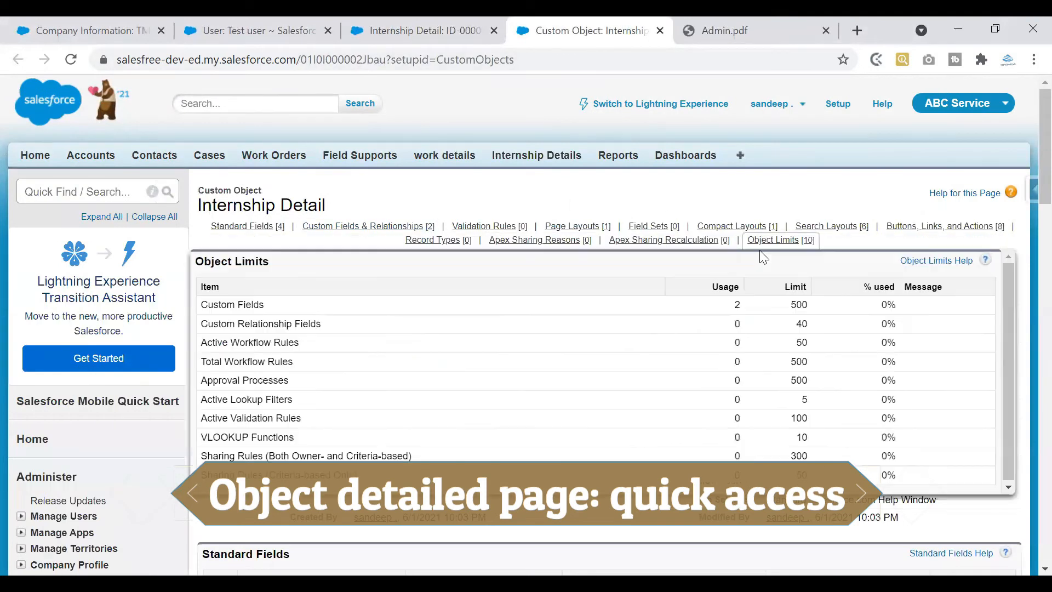
{"action": "scroll", "coordinate": [1030, 107], "scroll_direction": "down", "scroll_amount": 1}
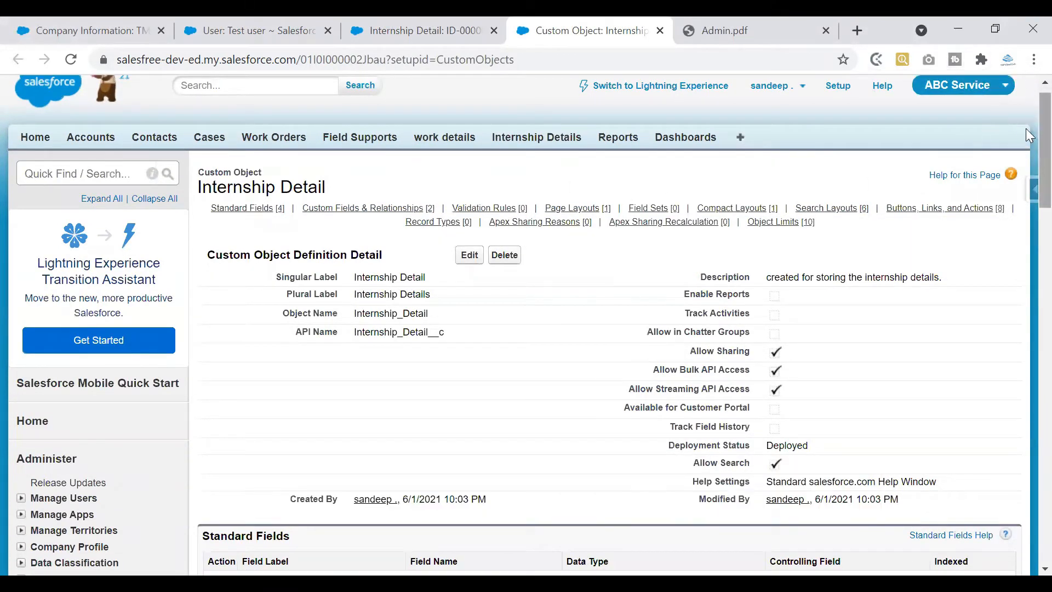
{"action": "scroll", "coordinate": [1026, 164], "scroll_direction": "down", "scroll_amount": 6}
{"action": "scroll", "coordinate": [1027, 228], "scroll_direction": "down", "scroll_amount": 2}
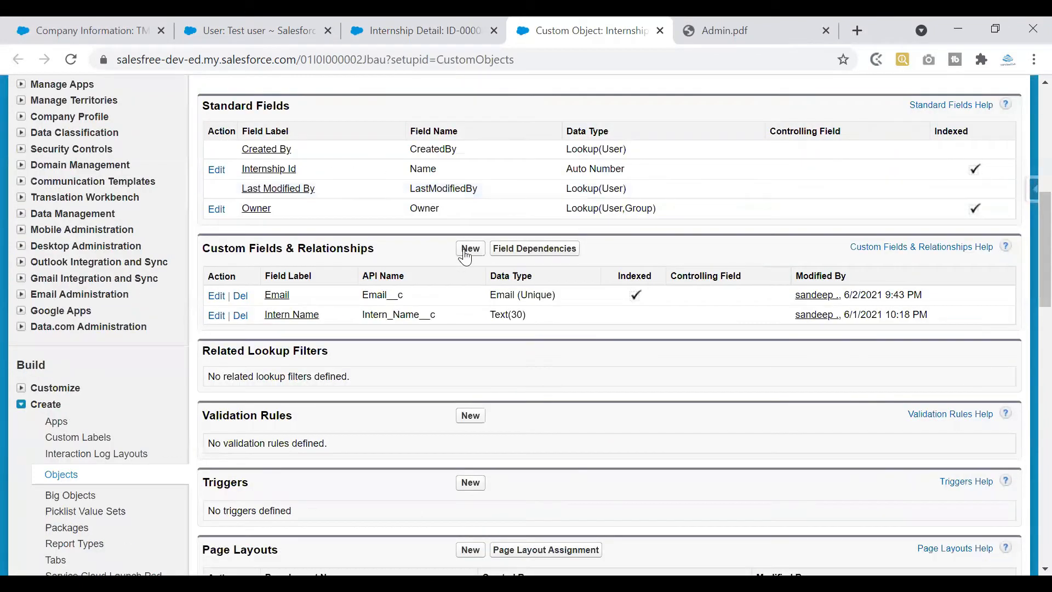
{"action": "left_click_drag", "start_coordinate": [215, 253], "coordinate": [370, 256]}
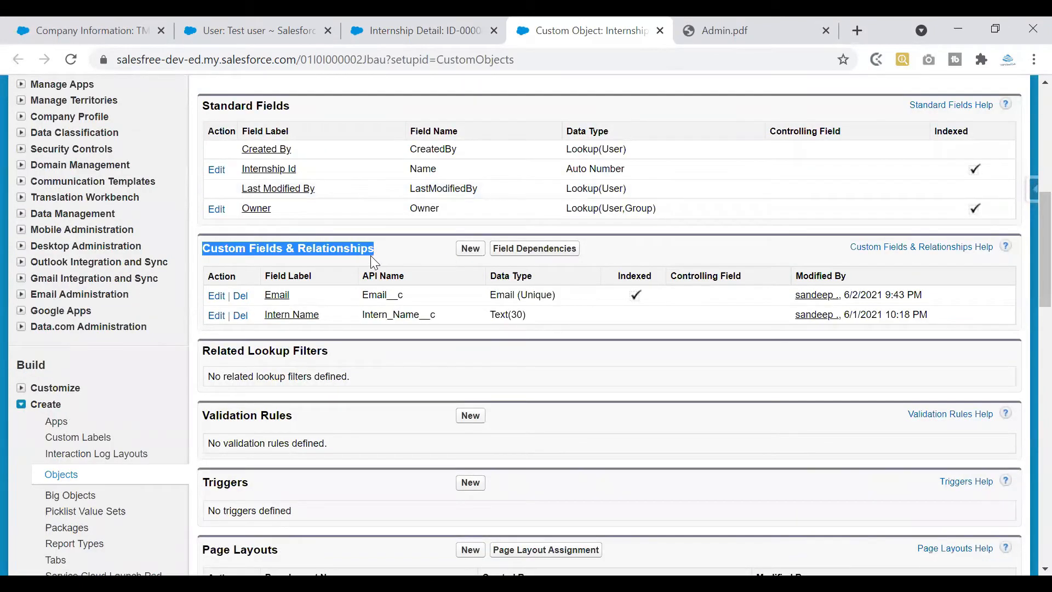
{"action": "left_click", "coordinate": [464, 255]}
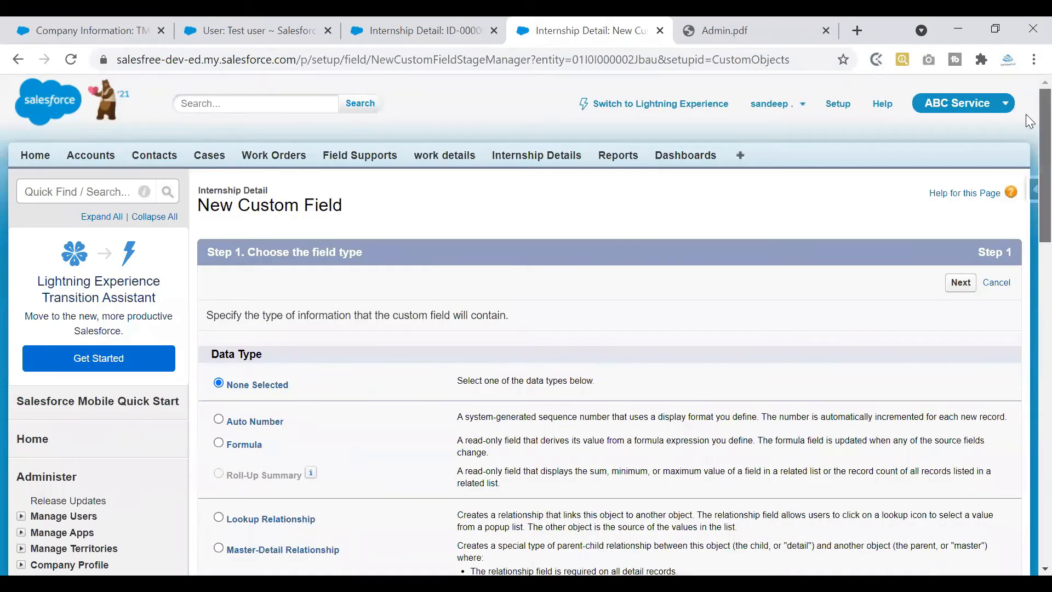
Annotate the Text data type with a circled mark, underline its description, tick "letters" and cross "numbers"
{"action": "scroll", "coordinate": [1029, 132], "scroll_direction": "down", "scroll_amount": 1}
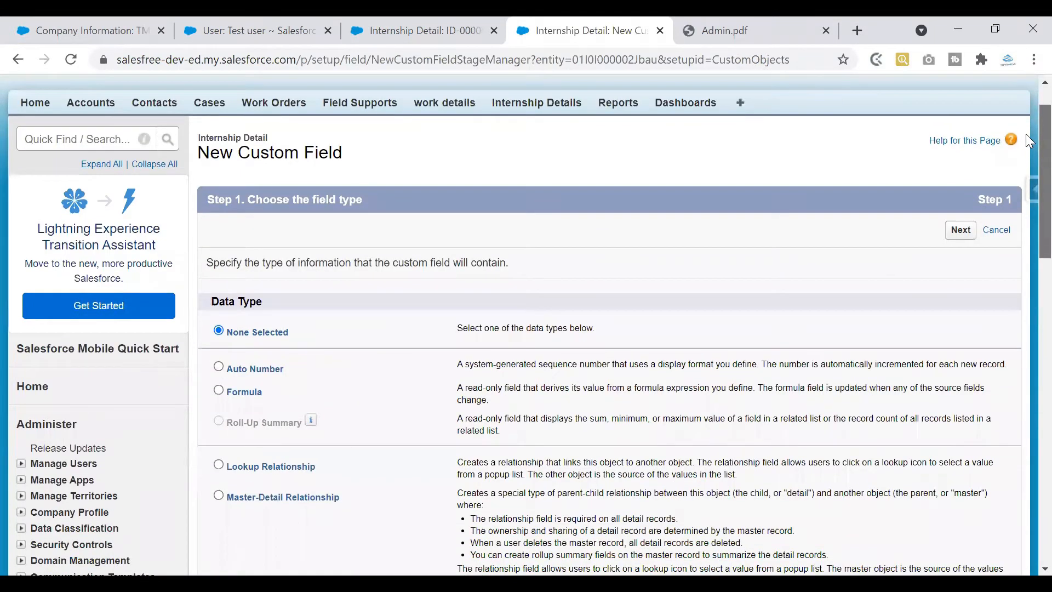
{"action": "scroll", "coordinate": [1028, 141], "scroll_direction": "down", "scroll_amount": 1}
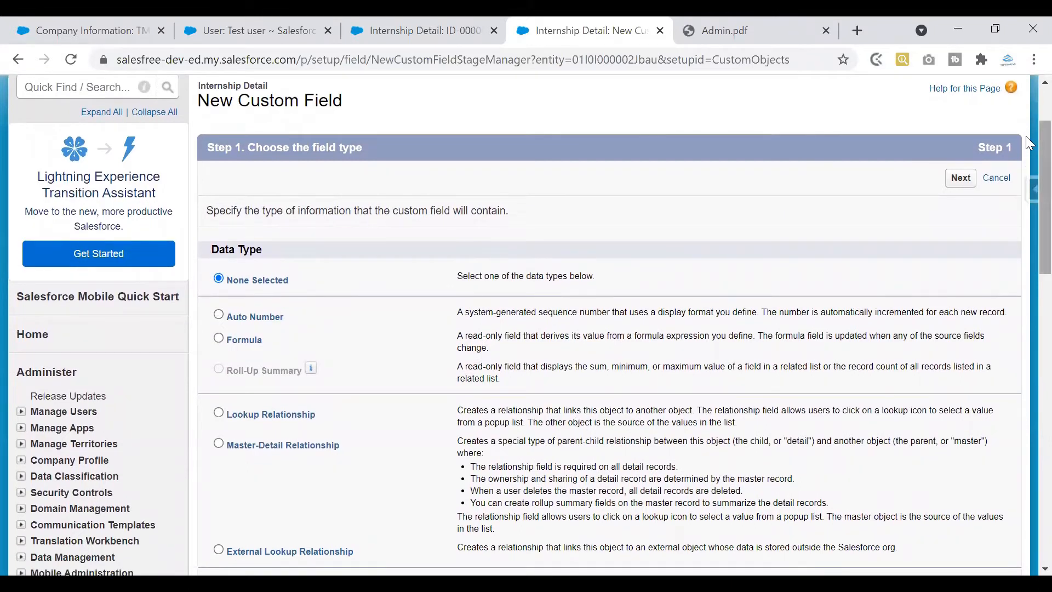
{"action": "scroll", "coordinate": [1027, 147], "scroll_direction": "down", "scroll_amount": 2}
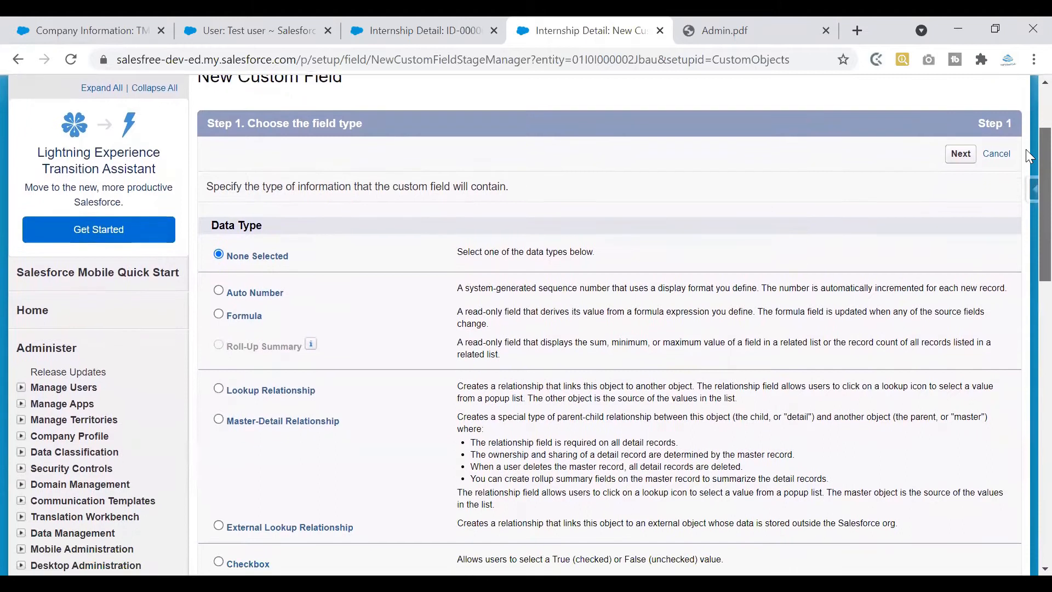
{"action": "scroll", "coordinate": [1026, 159], "scroll_direction": "down", "scroll_amount": 3}
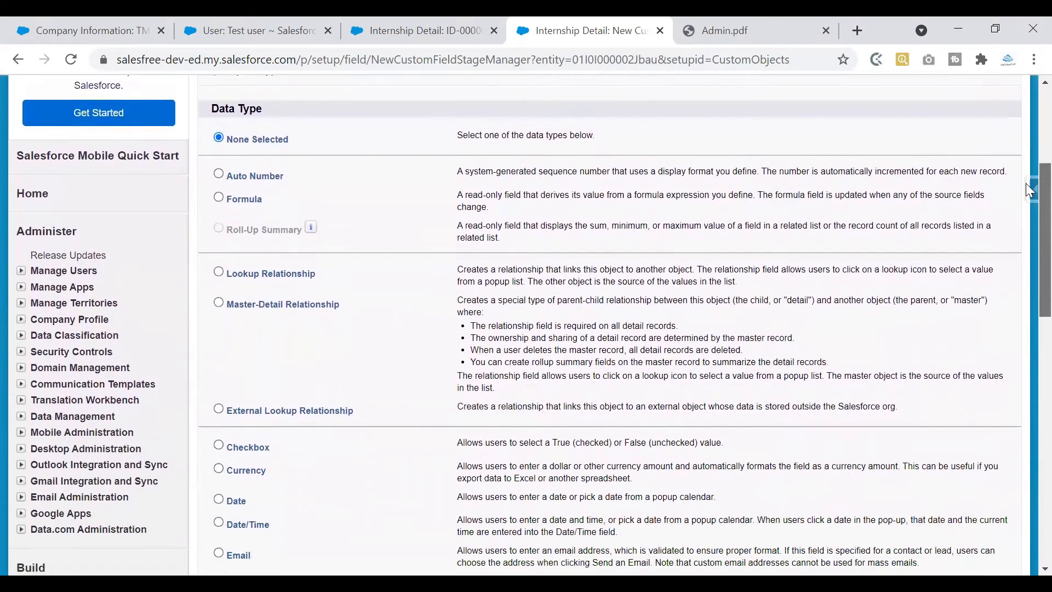
{"action": "scroll", "coordinate": [1026, 188], "scroll_direction": "down", "scroll_amount": 1}
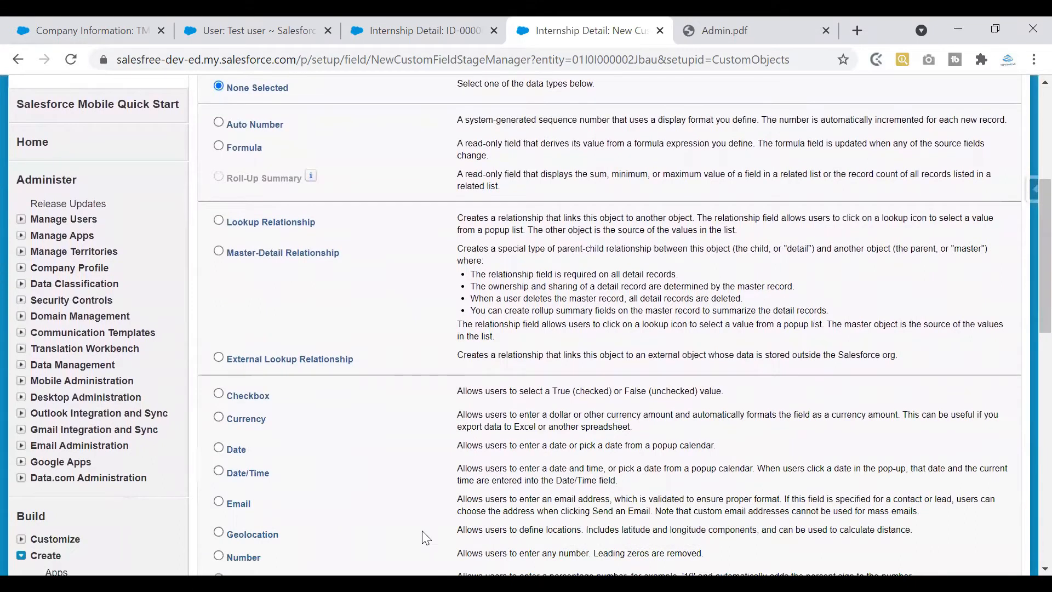
{"action": "scroll", "coordinate": [426, 539], "scroll_direction": "down", "scroll_amount": 5}
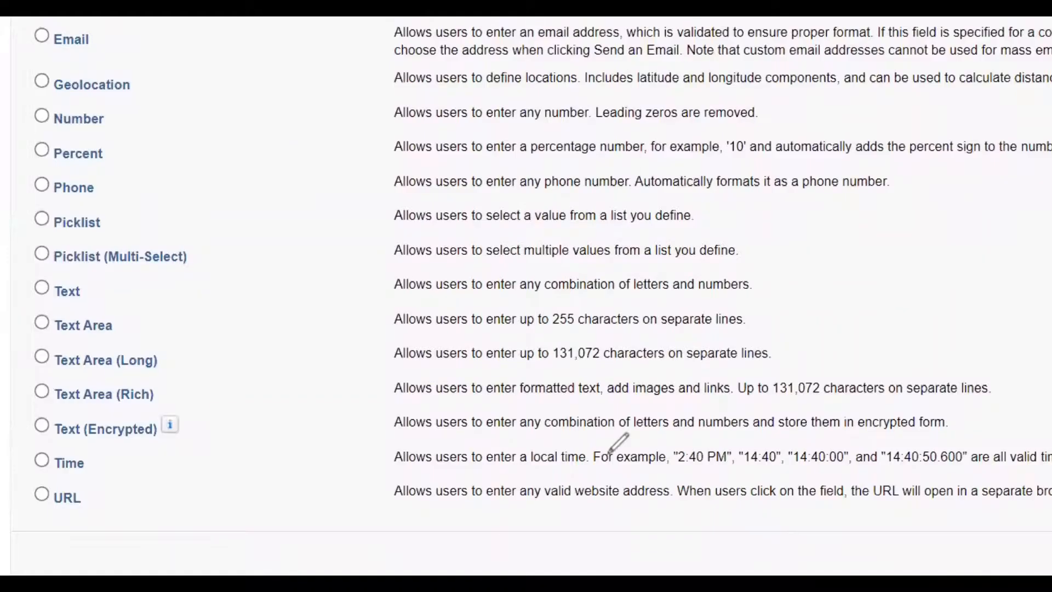
{"action": "mouse_move", "coordinate": [93, 290]}
{"action": "left_mouse_down"}
{"action": "mouse_move", "coordinate": [134, 293]}
{"action": "mouse_move", "coordinate": [125, 302]}
{"action": "left_mouse_up"}
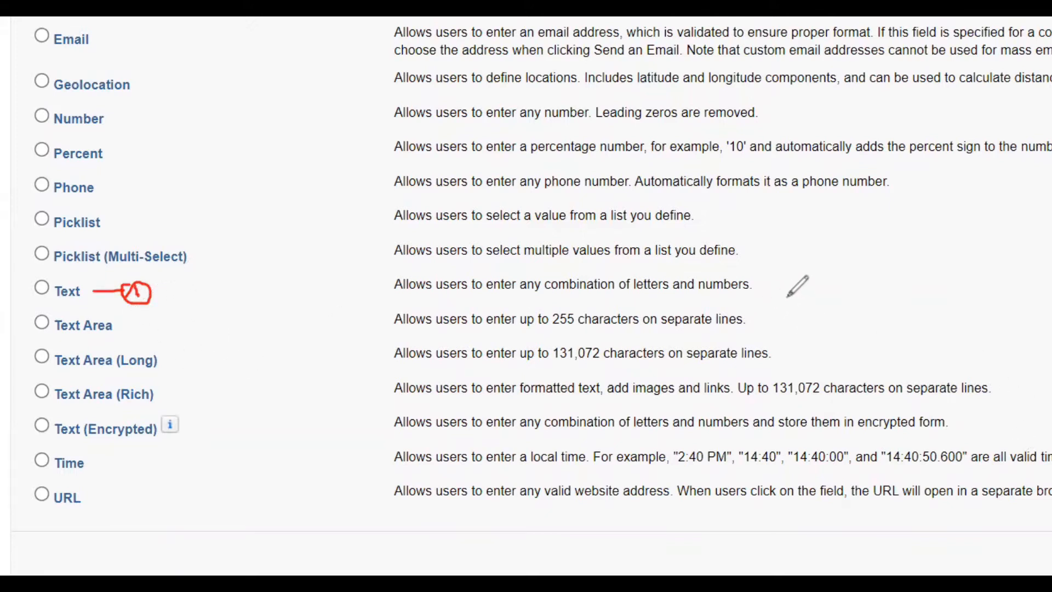
{"action": "mouse_move", "coordinate": [392, 296]}
{"action": "left_mouse_down"}
{"action": "mouse_move", "coordinate": [753, 297]}
{"action": "mouse_move", "coordinate": [799, 267]}
{"action": "mouse_move", "coordinate": [778, 284]}
{"action": "left_mouse_up"}
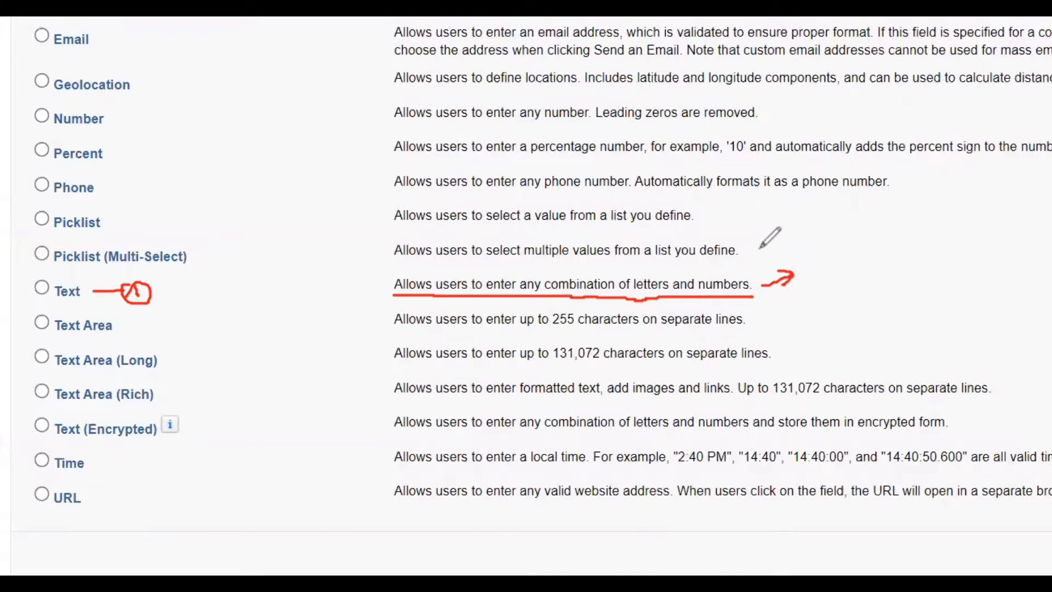
{"action": "mouse_move", "coordinate": [745, 256]}
{"action": "left_mouse_down"}
{"action": "mouse_move", "coordinate": [726, 274]}
{"action": "mouse_move", "coordinate": [746, 274]}
{"action": "left_mouse_up"}
{"action": "left_click_drag", "start_coordinate": [646, 269], "coordinate": [671, 261]}
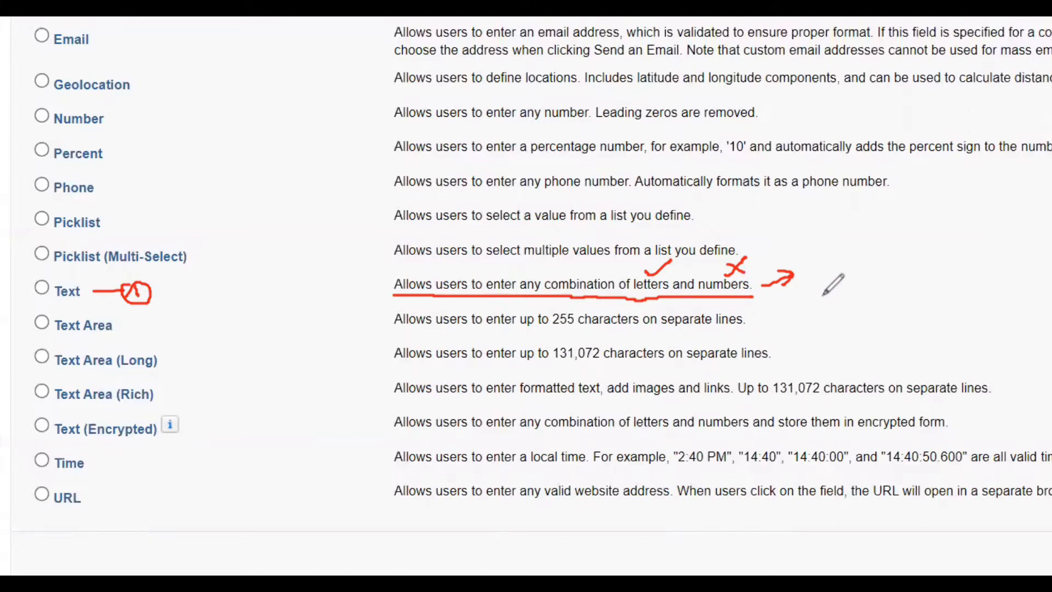
Draw an input box beside the Text description and handwrite the bracketed note "country." above it
{"action": "mouse_move", "coordinate": [868, 268]}
{"action": "left_mouse_down"}
{"action": "mouse_move", "coordinate": [869, 276]}
{"action": "mouse_move", "coordinate": [956, 262]}
{"action": "mouse_move", "coordinate": [1022, 274]}
{"action": "mouse_move", "coordinate": [1025, 285]}
{"action": "left_mouse_up"}
{"action": "mouse_move", "coordinate": [865, 292]}
{"action": "left_mouse_down"}
{"action": "mouse_move", "coordinate": [1003, 295]}
{"action": "mouse_move", "coordinate": [1023, 278]}
{"action": "left_mouse_up"}
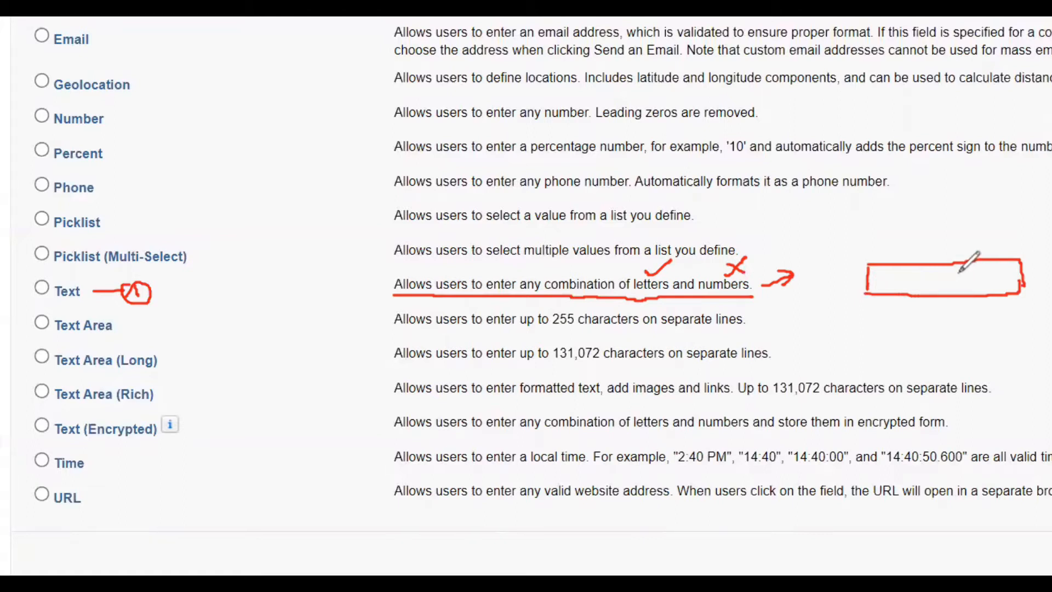
{"action": "mouse_move", "coordinate": [801, 236]}
{"action": "left_mouse_down"}
{"action": "mouse_move", "coordinate": [851, 218]}
{"action": "mouse_move", "coordinate": [871, 232]}
{"action": "left_mouse_up"}
{"action": "left_click", "coordinate": [882, 217]}
{"action": "left_click_drag", "start_coordinate": [775, 220], "coordinate": [766, 259]}
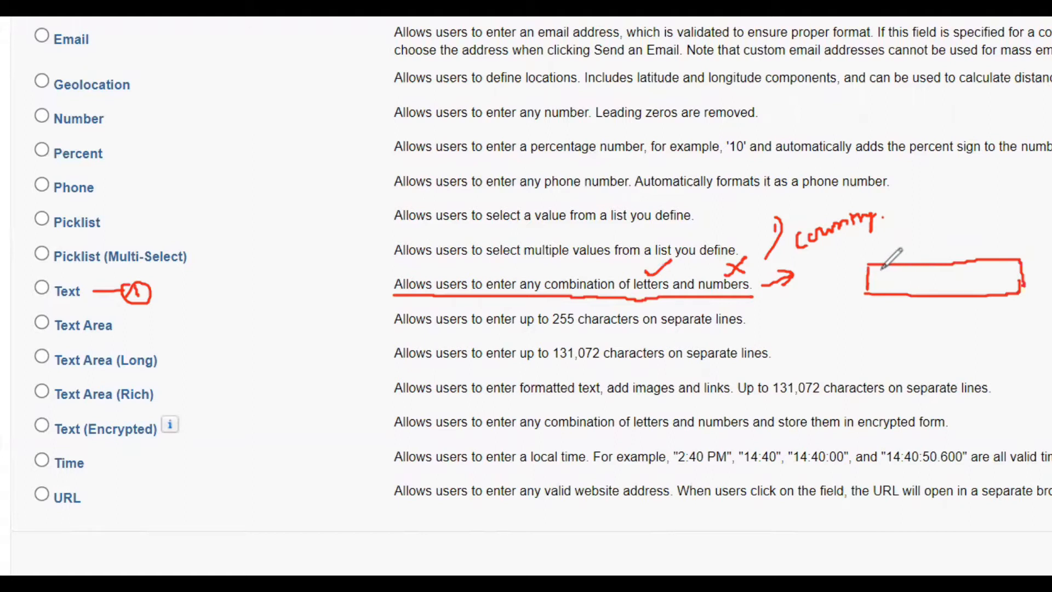
Handwrite "Text" above the drawn input box and list "India", "Ind", "I" and "Bharat" below it
{"action": "left_click_drag", "start_coordinate": [884, 234], "coordinate": [934, 233]}
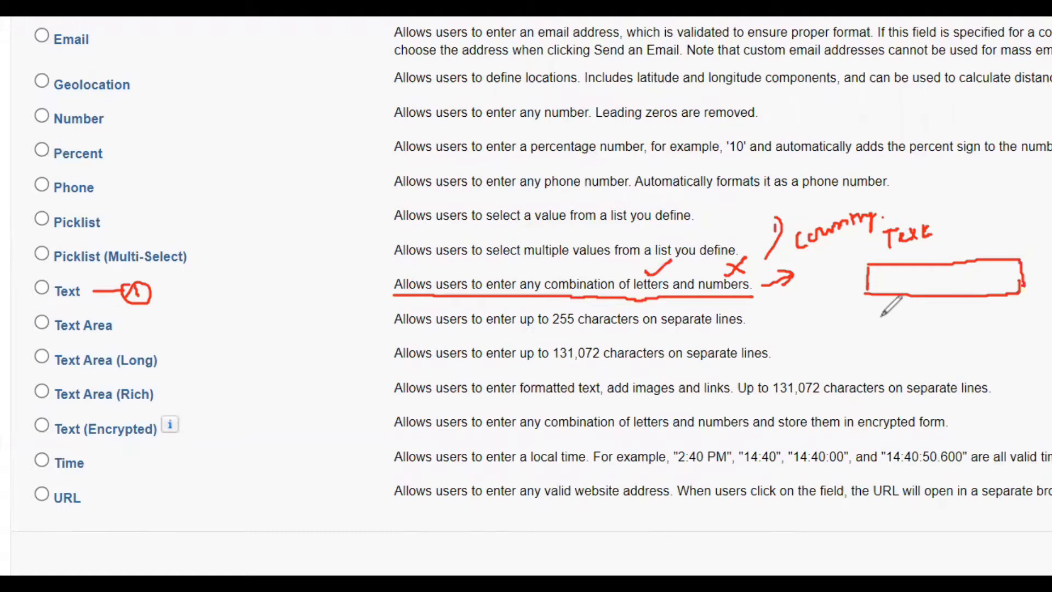
{"action": "left_click_drag", "start_coordinate": [874, 319], "coordinate": [889, 317]}
{"action": "mouse_move", "coordinate": [881, 318]}
{"action": "left_mouse_down"}
{"action": "mouse_move", "coordinate": [880, 331]}
{"action": "mouse_move", "coordinate": [950, 327]}
{"action": "left_mouse_up"}
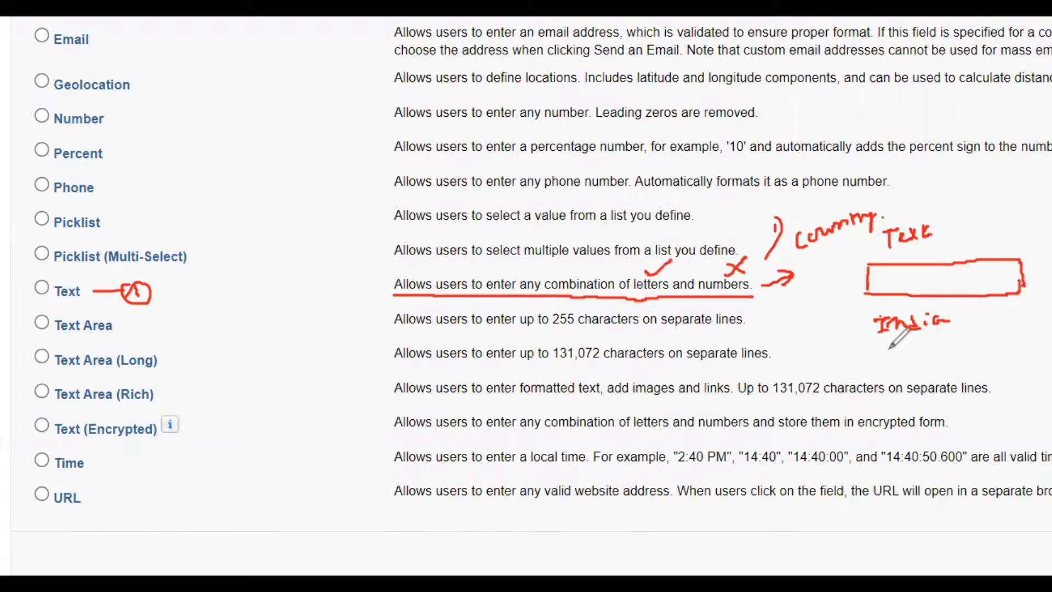
{"action": "left_click_drag", "start_coordinate": [875, 348], "coordinate": [891, 347]}
{"action": "mouse_move", "coordinate": [883, 348]}
{"action": "left_mouse_down"}
{"action": "mouse_move", "coordinate": [883, 363]}
{"action": "mouse_move", "coordinate": [929, 361]}
{"action": "left_mouse_up"}
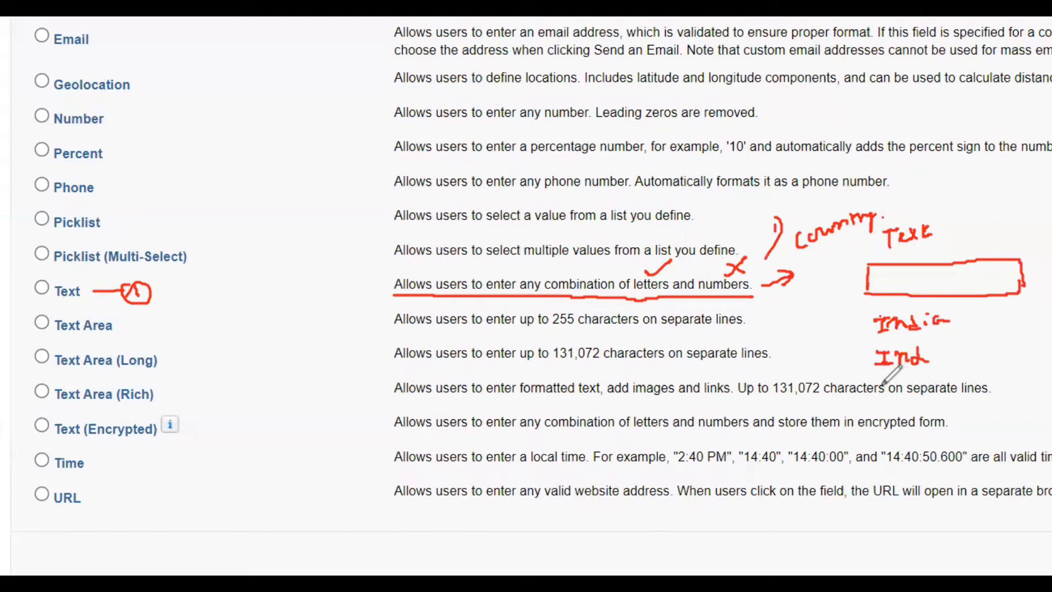
{"action": "left_click_drag", "start_coordinate": [880, 385], "coordinate": [899, 384]}
{"action": "left_click_drag", "start_coordinate": [890, 385], "coordinate": [889, 403]}
{"action": "mouse_move", "coordinate": [881, 405]}
{"action": "left_mouse_down"}
{"action": "mouse_move", "coordinate": [898, 404]}
{"action": "mouse_move", "coordinate": [897, 384]}
{"action": "left_mouse_up"}
{"action": "left_click_drag", "start_coordinate": [892, 386], "coordinate": [899, 404]}
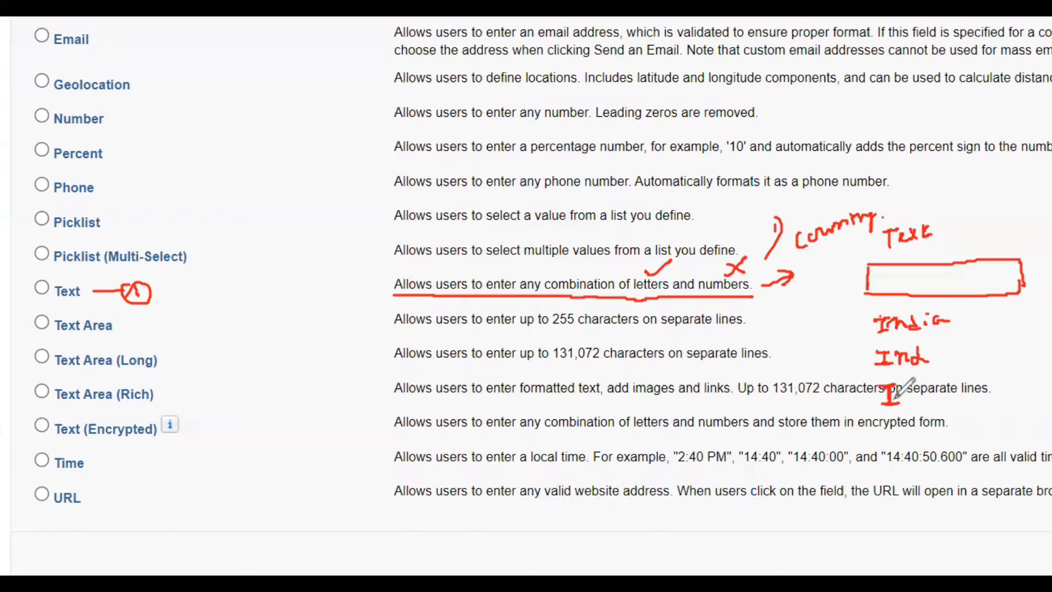
{"action": "mouse_move", "coordinate": [890, 419]}
{"action": "left_mouse_down"}
{"action": "mouse_move", "coordinate": [891, 436]}
{"action": "mouse_move", "coordinate": [909, 423]}
{"action": "mouse_move", "coordinate": [959, 423]}
{"action": "left_mouse_up"}
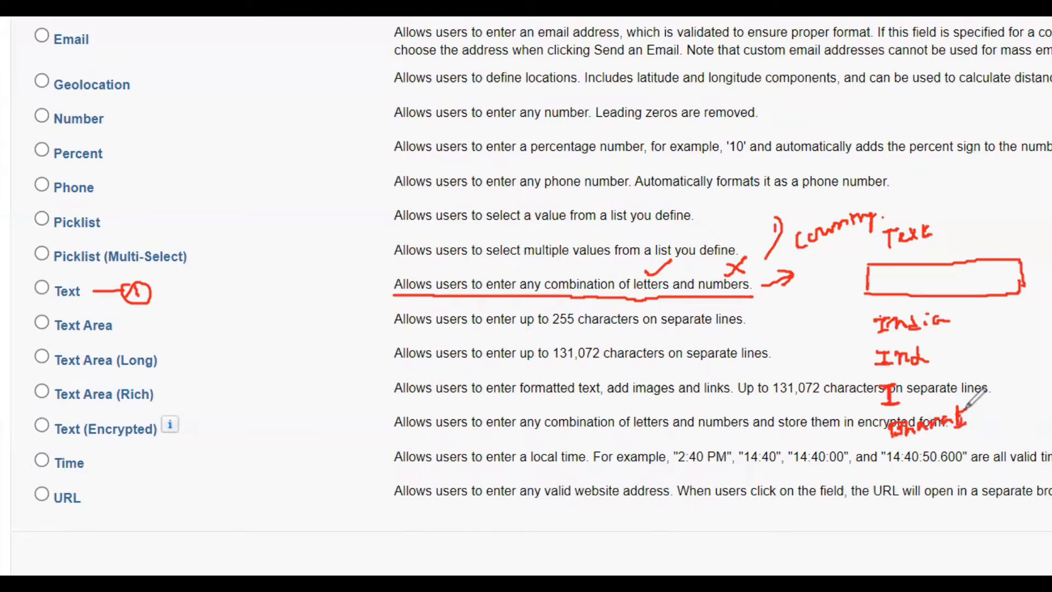
Bracket the handwritten country variants, cross out "I" and "Bharat", and add an arrow to a circled, underlined "India"
{"action": "mouse_move", "coordinate": [974, 314]}
{"action": "left_mouse_down"}
{"action": "mouse_move", "coordinate": [995, 408]}
{"action": "mouse_move", "coordinate": [976, 422]}
{"action": "left_mouse_up"}
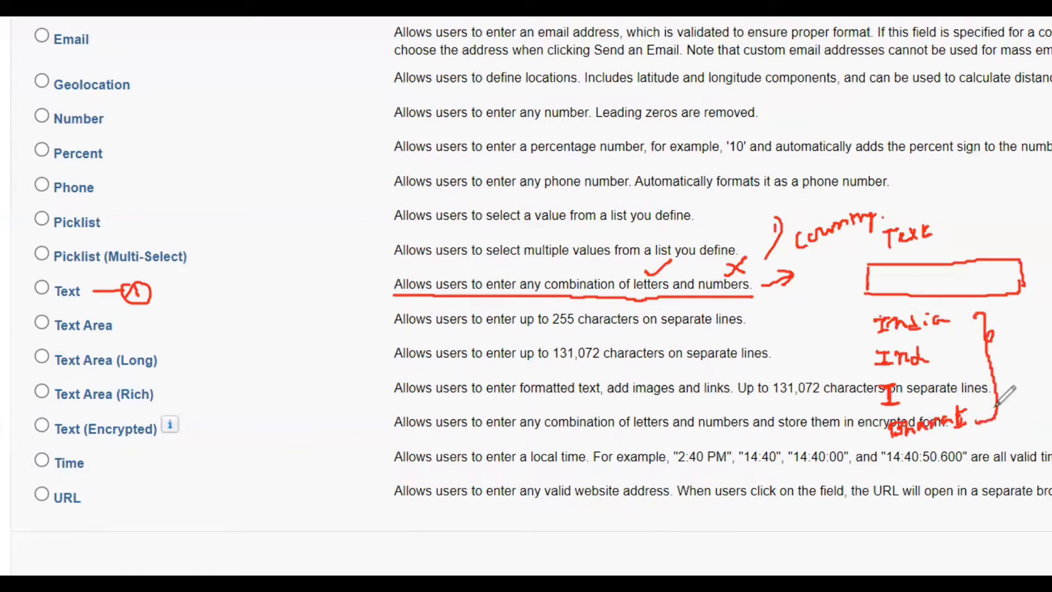
{"action": "left_click_drag", "start_coordinate": [883, 381], "coordinate": [882, 394]}
{"action": "mouse_move", "coordinate": [797, 410]}
{"action": "left_mouse_down"}
{"action": "mouse_move", "coordinate": [785, 428]}
{"action": "mouse_move", "coordinate": [799, 425]}
{"action": "left_mouse_up"}
{"action": "mouse_move", "coordinate": [904, 373]}
{"action": "left_mouse_down"}
{"action": "mouse_move", "coordinate": [919, 382]}
{"action": "mouse_move", "coordinate": [963, 371]}
{"action": "left_mouse_up"}
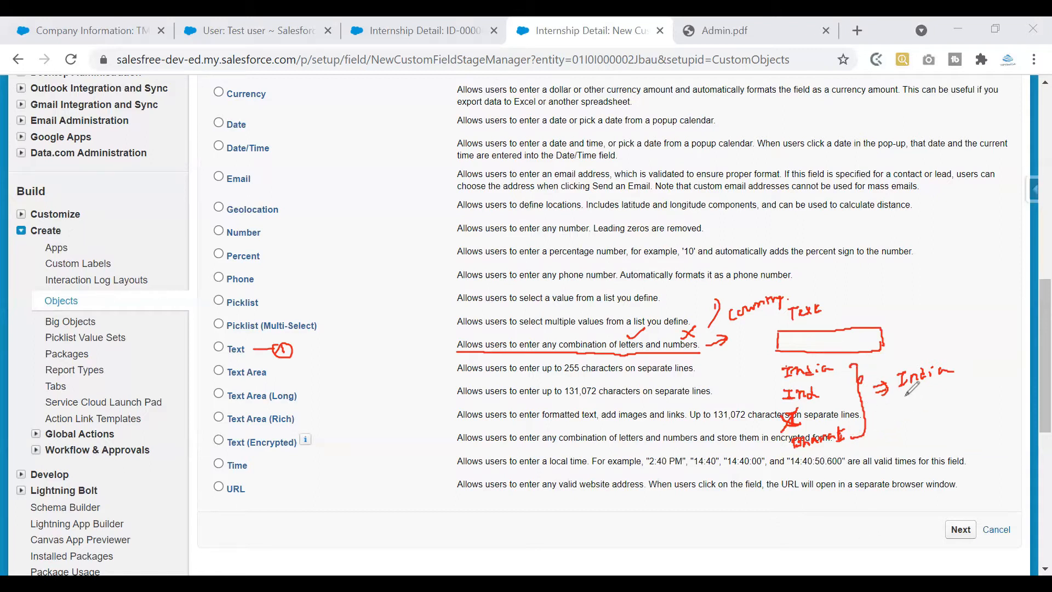
{"action": "left_click_drag", "start_coordinate": [925, 387], "coordinate": [938, 396]}
{"action": "mouse_move", "coordinate": [767, 451]}
{"action": "left_mouse_down"}
{"action": "mouse_move", "coordinate": [787, 437]}
{"action": "mouse_move", "coordinate": [781, 454]}
{"action": "left_mouse_up"}
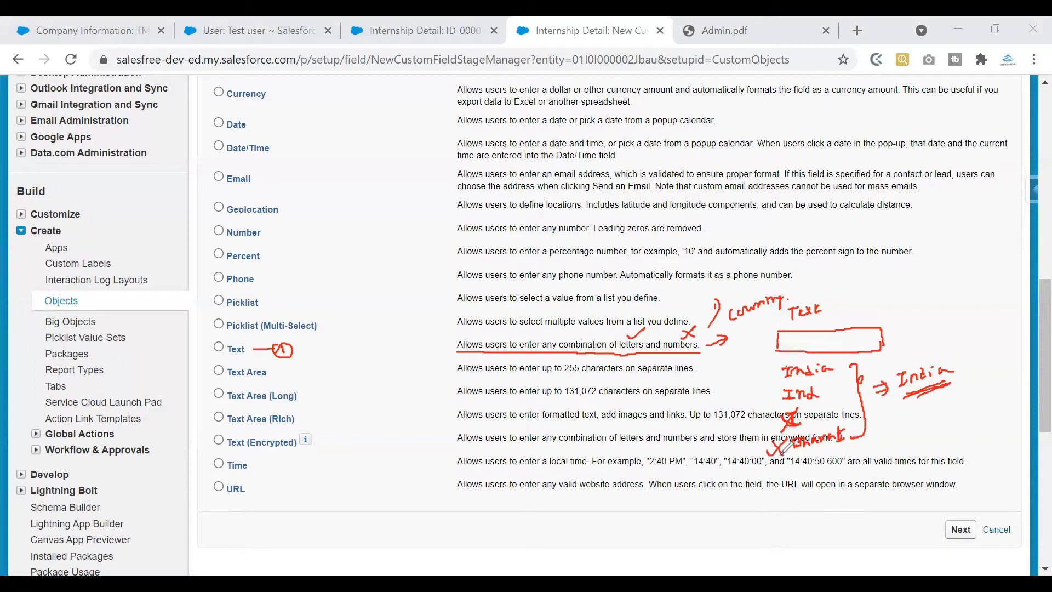
{"action": "mouse_move", "coordinate": [903, 363]}
{"action": "left_mouse_down"}
{"action": "mouse_move", "coordinate": [953, 380]}
{"action": "mouse_move", "coordinate": [893, 355]}
{"action": "mouse_move", "coordinate": [891, 384]}
{"action": "left_mouse_up"}
{"action": "mouse_move", "coordinate": [757, 366]}
{"action": "left_mouse_down"}
{"action": "mouse_move", "coordinate": [741, 386]}
{"action": "mouse_move", "coordinate": [758, 450]}
{"action": "left_mouse_up"}
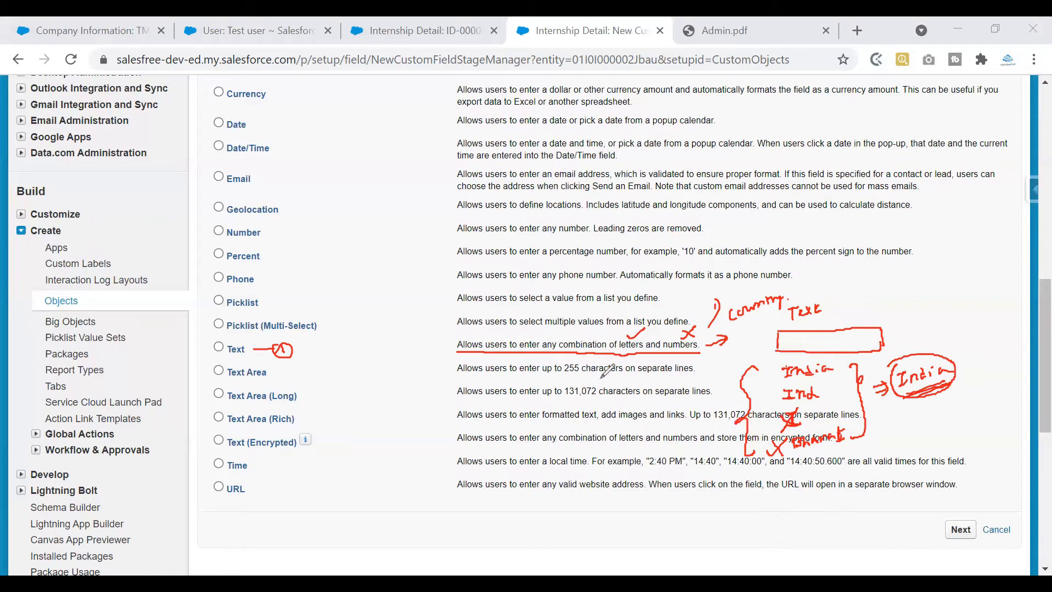
Handwrite "Sri" and "SL" below the Text description, and mark the Text example with ticks and a circle around its country variants
{"action": "left_click_drag", "start_coordinate": [606, 378], "coordinate": [618, 374]}
{"action": "left_click_drag", "start_coordinate": [614, 411], "coordinate": [640, 411]}
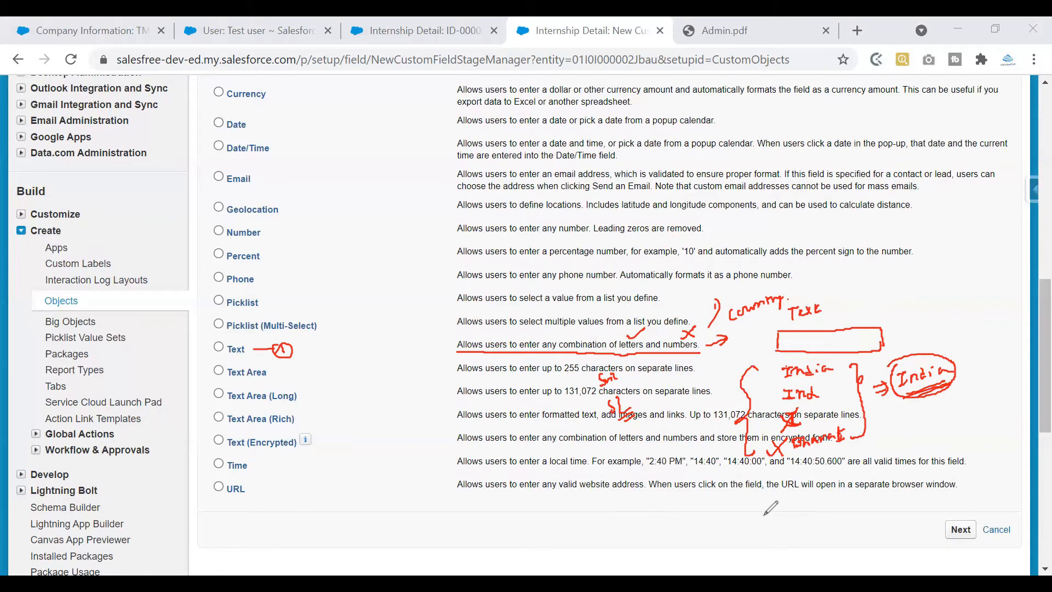
{"action": "left_click_drag", "start_coordinate": [848, 309], "coordinate": [897, 279]}
{"action": "mouse_move", "coordinate": [717, 515]}
{"action": "left_mouse_down"}
{"action": "mouse_move", "coordinate": [728, 514]}
{"action": "mouse_move", "coordinate": [729, 528]}
{"action": "left_mouse_up"}
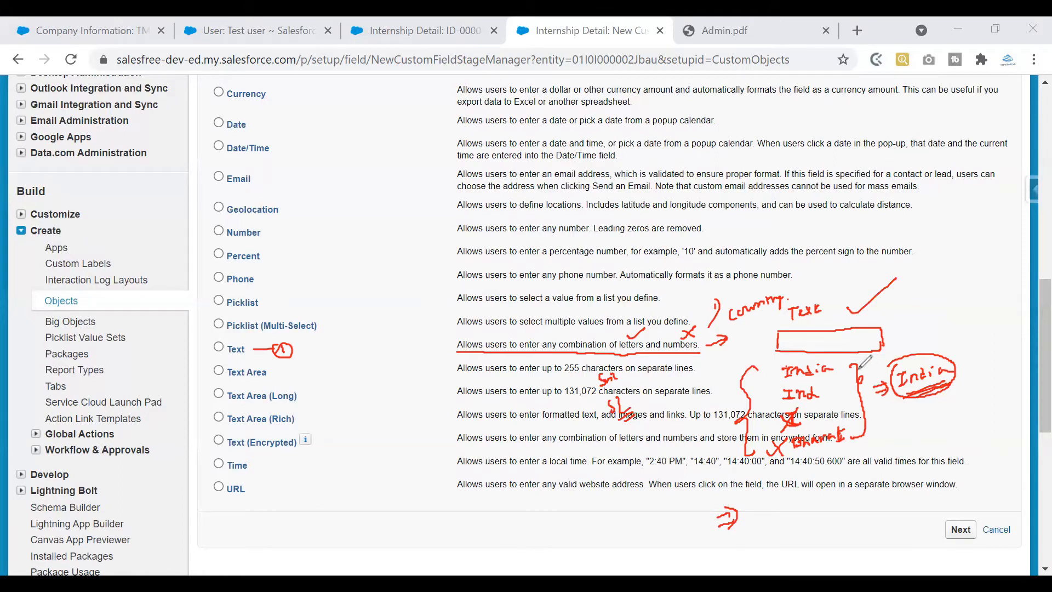
{"action": "mouse_move", "coordinate": [842, 355]}
{"action": "left_mouse_down"}
{"action": "mouse_move", "coordinate": [772, 366]}
{"action": "mouse_move", "coordinate": [768, 448]}
{"action": "mouse_move", "coordinate": [805, 465]}
{"action": "mouse_move", "coordinate": [855, 446]}
{"action": "mouse_move", "coordinate": [874, 409]}
{"action": "mouse_move", "coordinate": [863, 364]}
{"action": "mouse_move", "coordinate": [827, 411]}
{"action": "mouse_move", "coordinate": [862, 437]}
{"action": "left_mouse_up"}
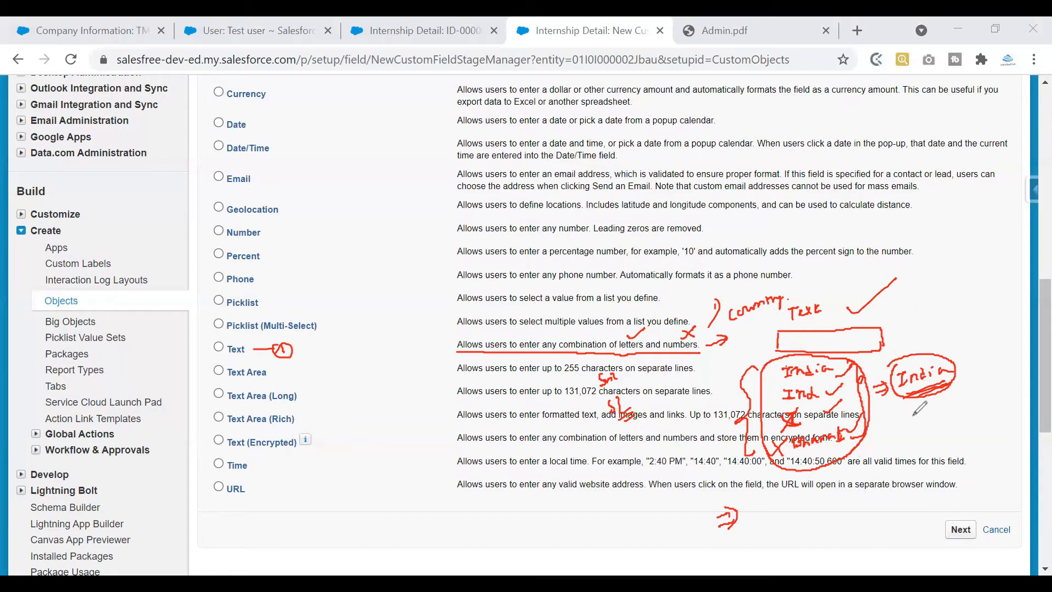
Tick and underline the circled "India", handwrite "Tracking x" below it and add a short ticked note above the Text example
{"action": "left_click_drag", "start_coordinate": [918, 335], "coordinate": [950, 323]}
{"action": "left_click_drag", "start_coordinate": [904, 414], "coordinate": [947, 403]}
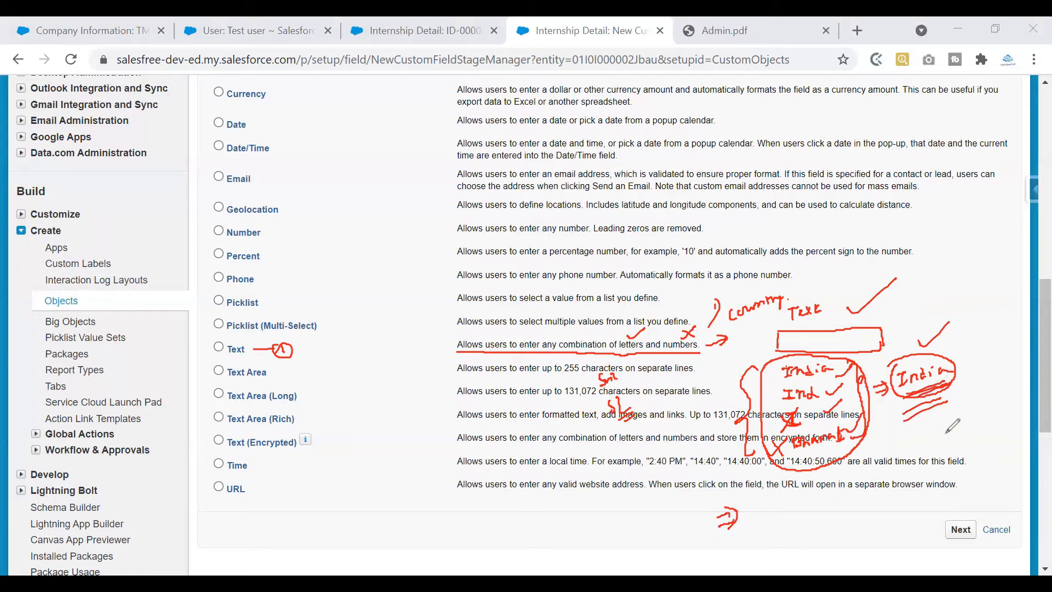
{"action": "left_click_drag", "start_coordinate": [913, 439], "coordinate": [992, 406]}
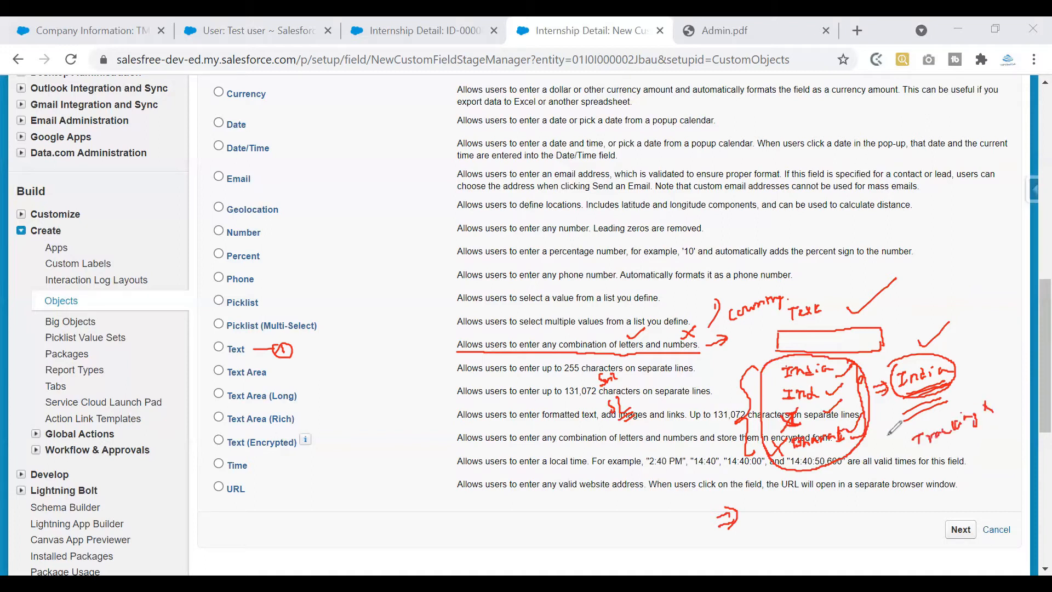
{"action": "left_click_drag", "start_coordinate": [888, 415], "coordinate": [881, 438]}
{"action": "mouse_move", "coordinate": [883, 221]}
{"action": "left_mouse_down"}
{"action": "mouse_move", "coordinate": [905, 224]}
{"action": "mouse_move", "coordinate": [908, 244]}
{"action": "left_mouse_up"}
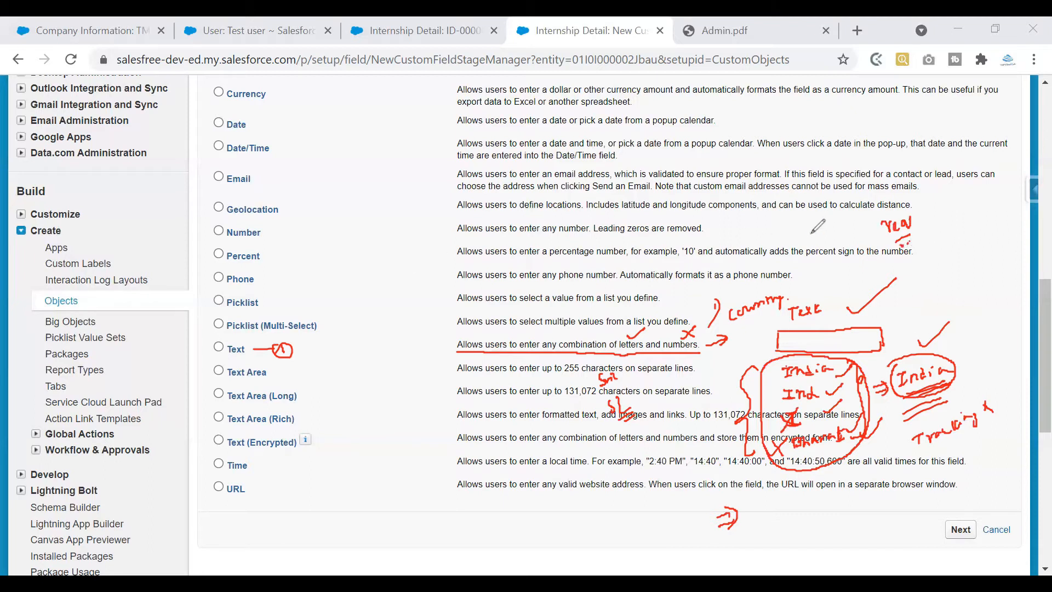
{"action": "left_click_drag", "start_coordinate": [926, 223], "coordinate": [952, 207]}
Mark the Picklist data type with a circled 2, underline it and its description, and box "a value" with a tick
{"action": "mouse_move", "coordinate": [267, 302]}
{"action": "left_mouse_down"}
{"action": "mouse_move", "coordinate": [312, 301]}
{"action": "mouse_move", "coordinate": [308, 289]}
{"action": "left_mouse_up"}
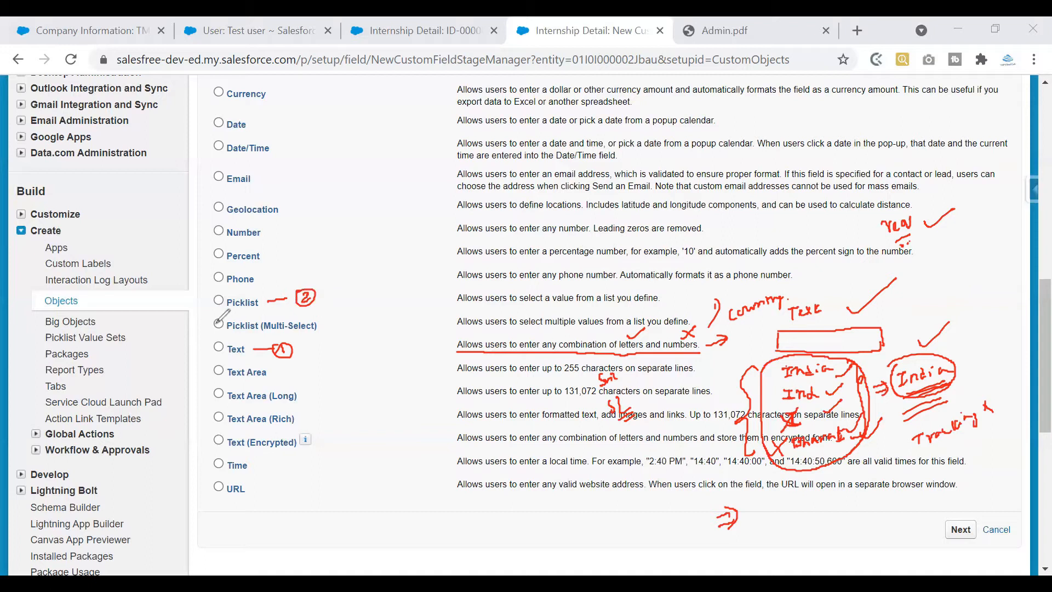
{"action": "left_click_drag", "start_coordinate": [228, 311], "coordinate": [258, 310]}
{"action": "mouse_move", "coordinate": [457, 304]}
{"action": "left_mouse_down"}
{"action": "mouse_move", "coordinate": [542, 305]}
{"action": "mouse_move", "coordinate": [543, 291]}
{"action": "mouse_move", "coordinate": [663, 308]}
{"action": "left_mouse_up"}
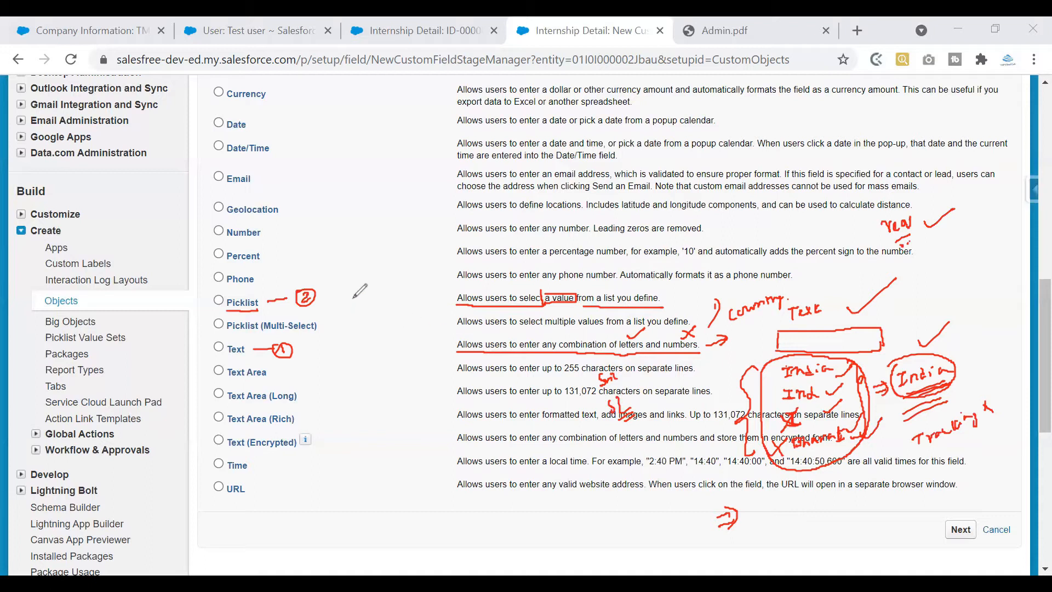
{"action": "left_click", "coordinate": [628, 289]}
Handwrite the sample picklist values "India", "Sri Lanka" and "Germany" beside Picklist and group them with a brace
{"action": "left_click_drag", "start_coordinate": [354, 294], "coordinate": [383, 291]}
{"action": "key", "text": "ctrl+z"}
{"action": "key", "text": "ctrl+z"}
{"action": "left_click_drag", "start_coordinate": [366, 290], "coordinate": [375, 294]}
{"action": "left_click_drag", "start_coordinate": [382, 287], "coordinate": [385, 291]}
{"action": "left_click", "coordinate": [390, 280]}
{"action": "left_click_drag", "start_coordinate": [389, 283], "coordinate": [404, 281]}
{"action": "mouse_move", "coordinate": [364, 314]}
{"action": "left_mouse_down"}
{"action": "mouse_move", "coordinate": [358, 326]}
{"action": "mouse_move", "coordinate": [421, 308]}
{"action": "left_mouse_up"}
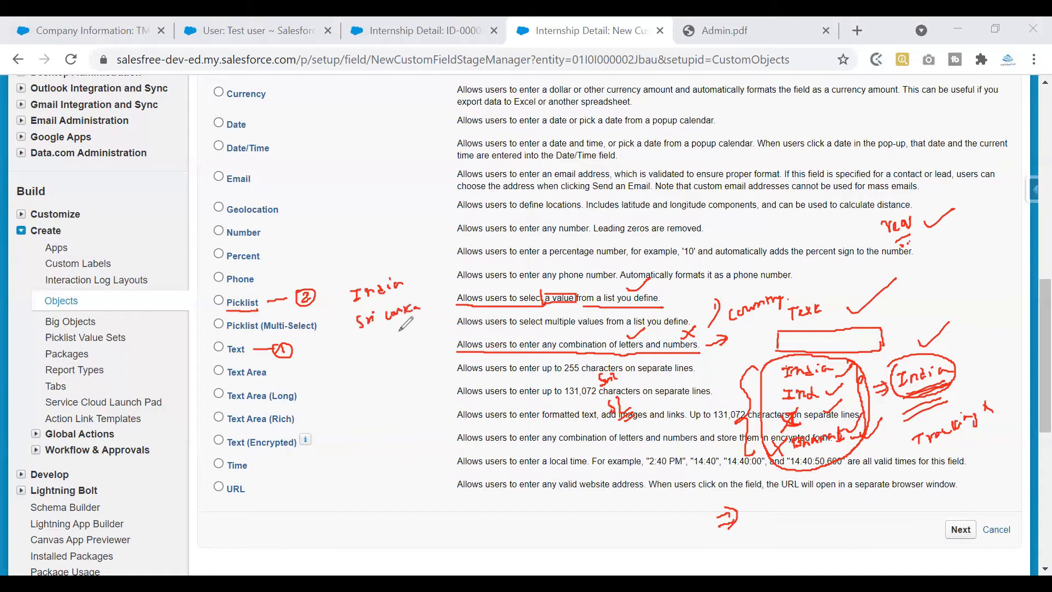
{"action": "left_click_drag", "start_coordinate": [363, 344], "coordinate": [410, 337]}
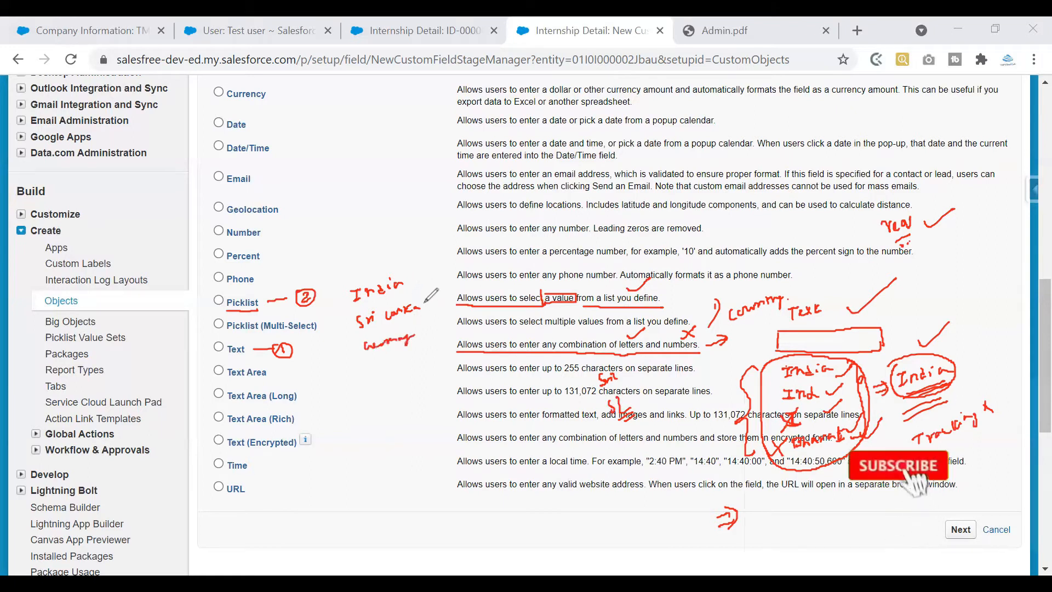
{"action": "mouse_move", "coordinate": [420, 274]}
{"action": "left_mouse_down"}
{"action": "mouse_move", "coordinate": [435, 290]}
{"action": "mouse_move", "coordinate": [437, 336]}
{"action": "left_mouse_up"}
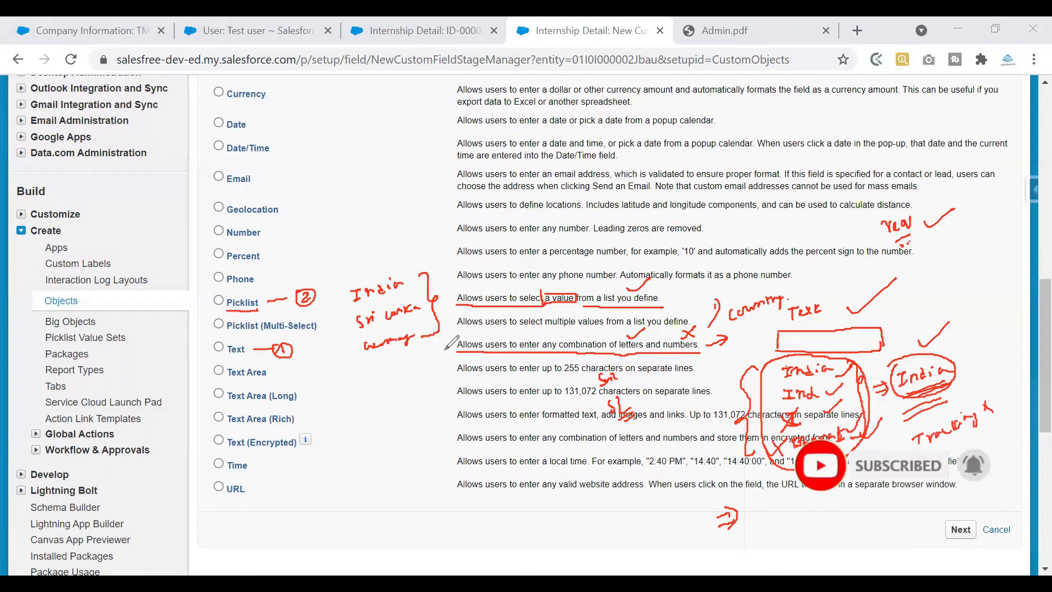
Sketch a dropdown list above the sample countries with "India" and "SL" entries, bracket the options and tick them
{"action": "mouse_move", "coordinate": [358, 220]}
{"action": "left_mouse_down"}
{"action": "mouse_move", "coordinate": [359, 201]}
{"action": "mouse_move", "coordinate": [420, 203]}
{"action": "mouse_move", "coordinate": [358, 226]}
{"action": "mouse_move", "coordinate": [418, 209]}
{"action": "left_mouse_up"}
{"action": "mouse_move", "coordinate": [361, 225]}
{"action": "left_mouse_down"}
{"action": "mouse_move", "coordinate": [364, 262]}
{"action": "mouse_move", "coordinate": [423, 222]}
{"action": "mouse_move", "coordinate": [420, 204]}
{"action": "mouse_move", "coordinate": [421, 220]}
{"action": "mouse_move", "coordinate": [378, 226]}
{"action": "mouse_move", "coordinate": [401, 223]}
{"action": "mouse_move", "coordinate": [386, 251]}
{"action": "mouse_move", "coordinate": [422, 239]}
{"action": "mouse_move", "coordinate": [383, 264]}
{"action": "mouse_move", "coordinate": [392, 263]}
{"action": "left_mouse_up"}
{"action": "left_click", "coordinate": [398, 266]}
{"action": "left_click", "coordinate": [402, 272]}
{"action": "left_click", "coordinate": [408, 275]}
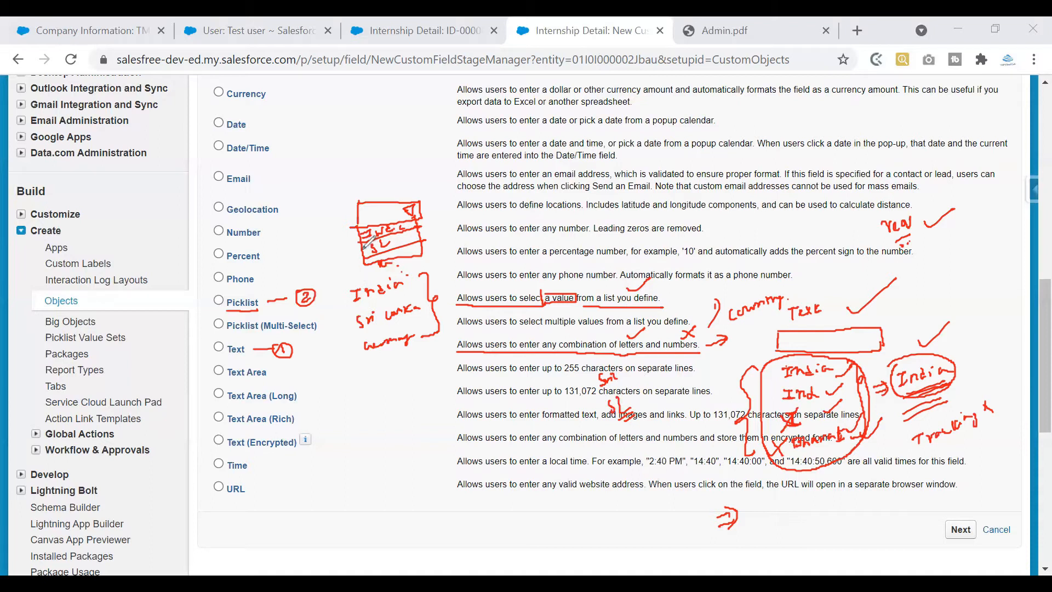
{"action": "mouse_move", "coordinate": [353, 226]}
{"action": "left_mouse_down"}
{"action": "mouse_move", "coordinate": [343, 253]}
{"action": "mouse_move", "coordinate": [351, 266]}
{"action": "left_mouse_up"}
{"action": "mouse_move", "coordinate": [425, 214]}
{"action": "left_mouse_down"}
{"action": "mouse_move", "coordinate": [437, 209]}
{"action": "mouse_move", "coordinate": [443, 234]}
{"action": "left_mouse_up"}
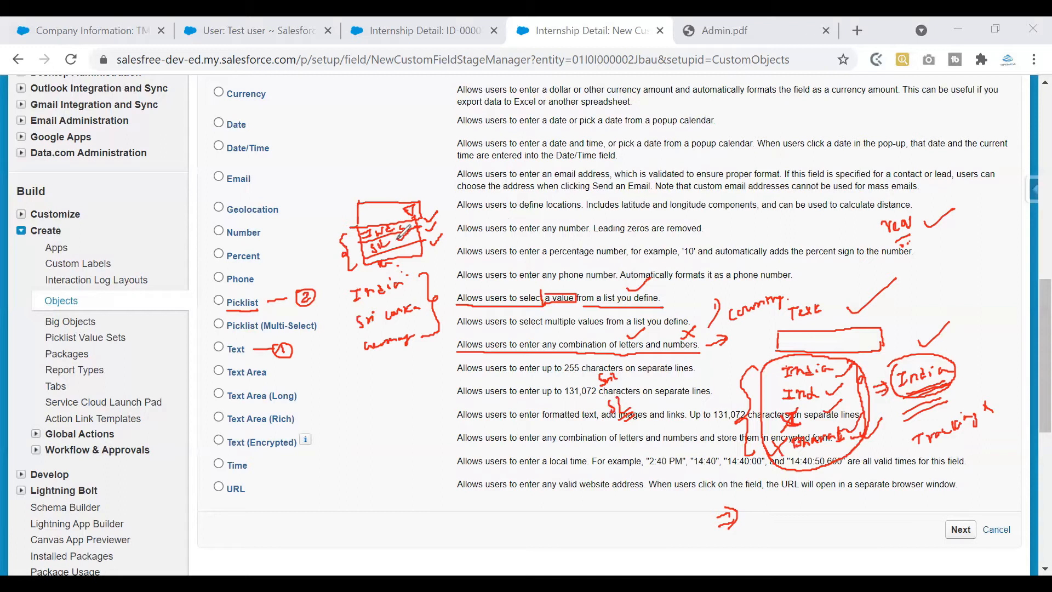
Draw a circle with an arrow to a circled "S.L" beside the sketched dropdown, and add a note pointing to its options
{"action": "mouse_move", "coordinate": [293, 185]}
{"action": "left_mouse_down"}
{"action": "mouse_move", "coordinate": [292, 195]}
{"action": "mouse_move", "coordinate": [300, 180]}
{"action": "mouse_move", "coordinate": [317, 193]}
{"action": "left_mouse_up"}
{"action": "mouse_move", "coordinate": [358, 169]}
{"action": "left_mouse_down"}
{"action": "mouse_move", "coordinate": [373, 166]}
{"action": "mouse_move", "coordinate": [368, 172]}
{"action": "left_mouse_up"}
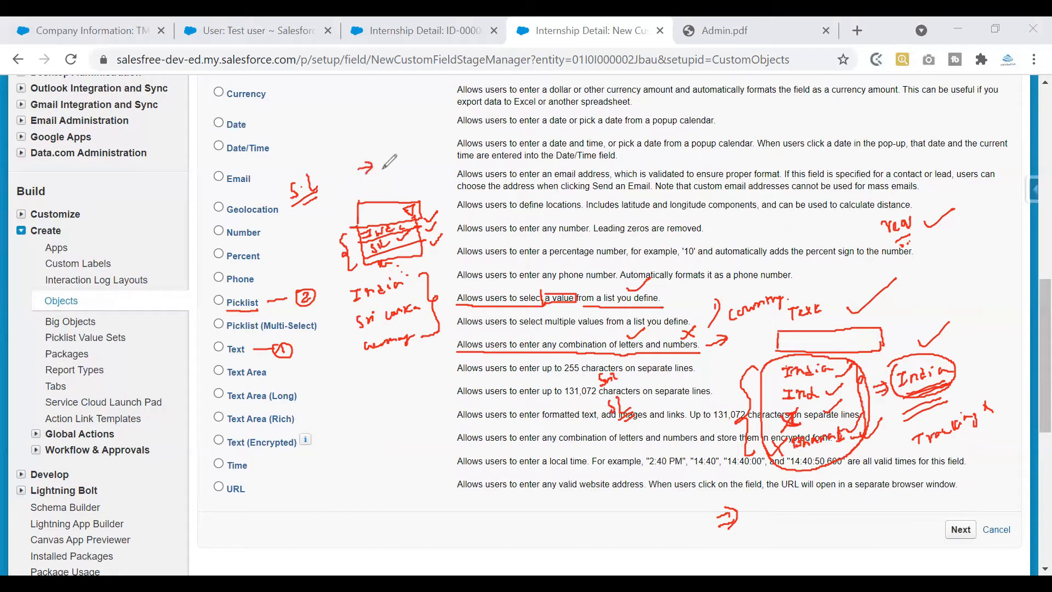
{"action": "mouse_move", "coordinate": [403, 142]}
{"action": "left_mouse_down"}
{"action": "mouse_move", "coordinate": [384, 153]}
{"action": "mouse_move", "coordinate": [420, 173]}
{"action": "mouse_move", "coordinate": [392, 142]}
{"action": "mouse_move", "coordinate": [326, 175]}
{"action": "left_mouse_up"}
{"action": "left_click_drag", "start_coordinate": [331, 158], "coordinate": [344, 167]}
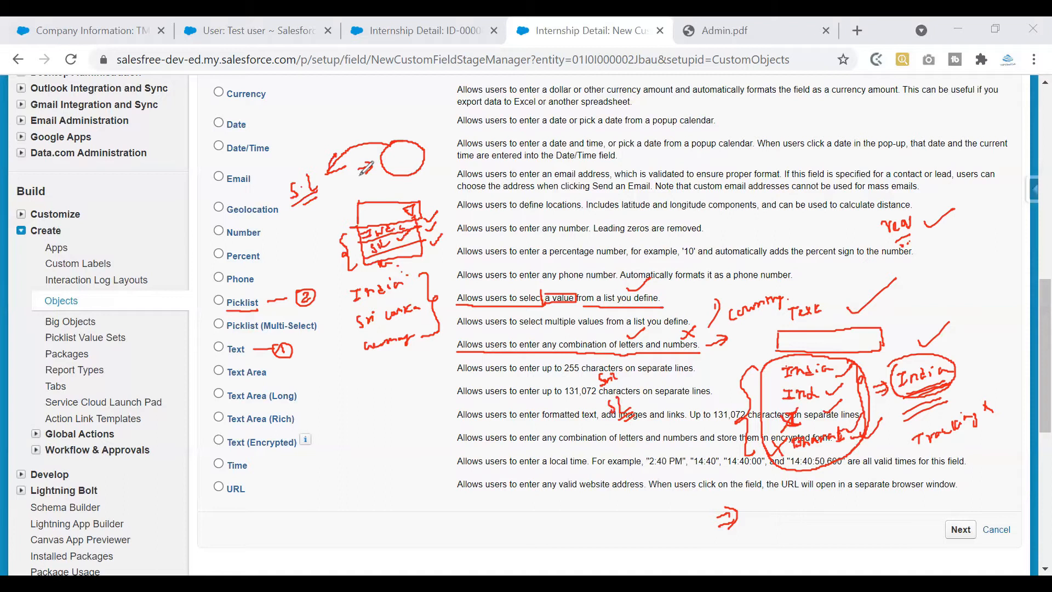
{"action": "left_click_drag", "start_coordinate": [320, 186], "coordinate": [318, 202]}
{"action": "left_click_drag", "start_coordinate": [301, 167], "coordinate": [300, 166]}
{"action": "left_click_drag", "start_coordinate": [306, 238], "coordinate": [329, 222]}
{"action": "left_click_drag", "start_coordinate": [323, 252], "coordinate": [359, 236]}
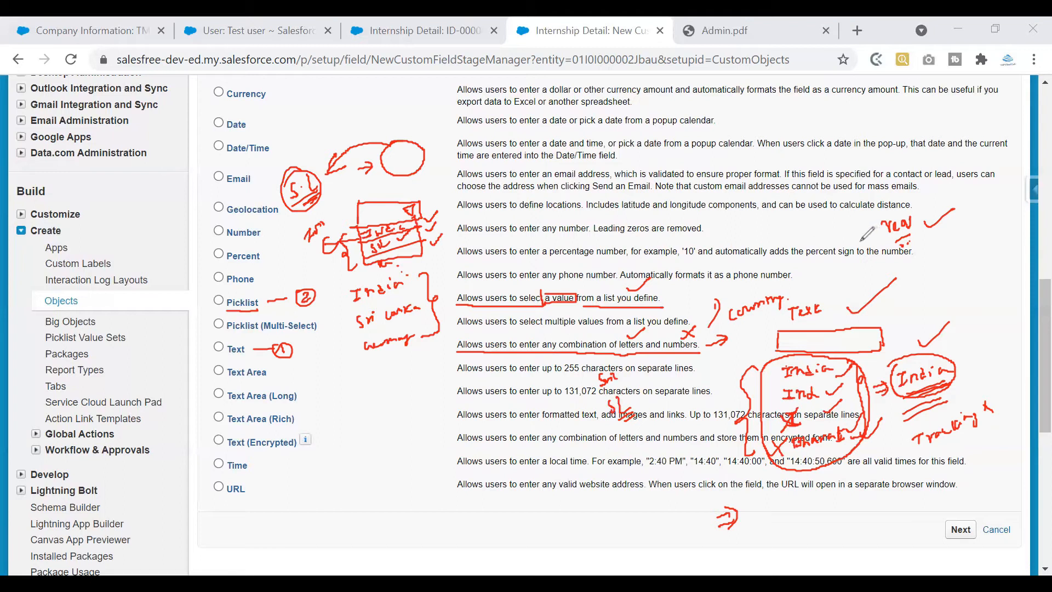
Tick the Picklist description, sketch an "ABC" example with an arrow to a braced country list, and circle the note beside it
{"action": "left_click_drag", "start_coordinate": [666, 292], "coordinate": [689, 279]}
{"action": "left_click_drag", "start_coordinate": [721, 225], "coordinate": [760, 224]}
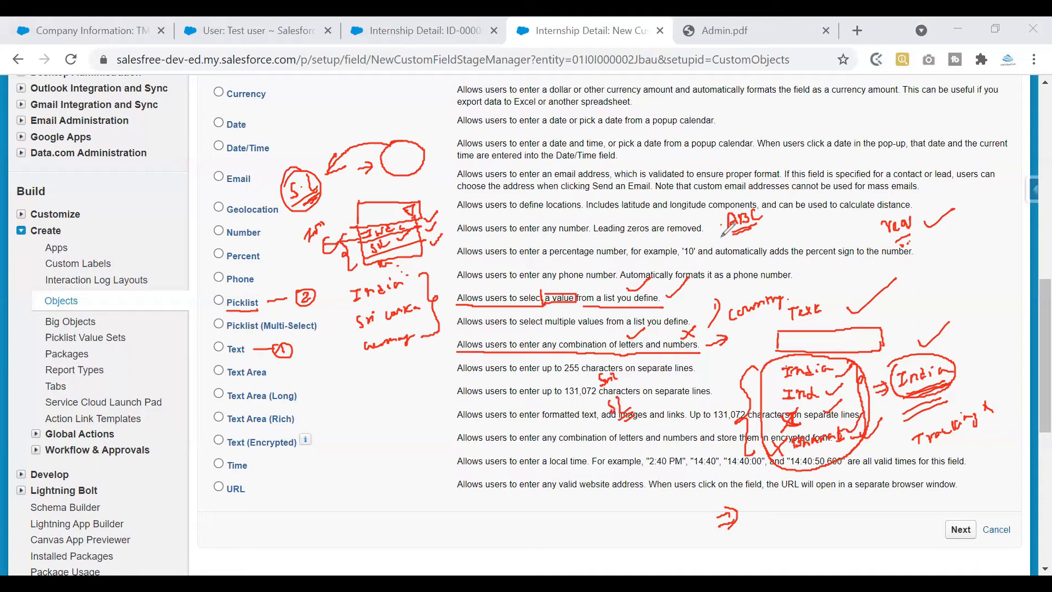
{"action": "mouse_move", "coordinate": [765, 228]}
{"action": "left_mouse_down"}
{"action": "mouse_move", "coordinate": [813, 216]}
{"action": "mouse_move", "coordinate": [808, 224]}
{"action": "mouse_move", "coordinate": [852, 198]}
{"action": "mouse_move", "coordinate": [815, 249]}
{"action": "mouse_move", "coordinate": [832, 249]}
{"action": "left_mouse_up"}
{"action": "left_click", "coordinate": [819, 264]}
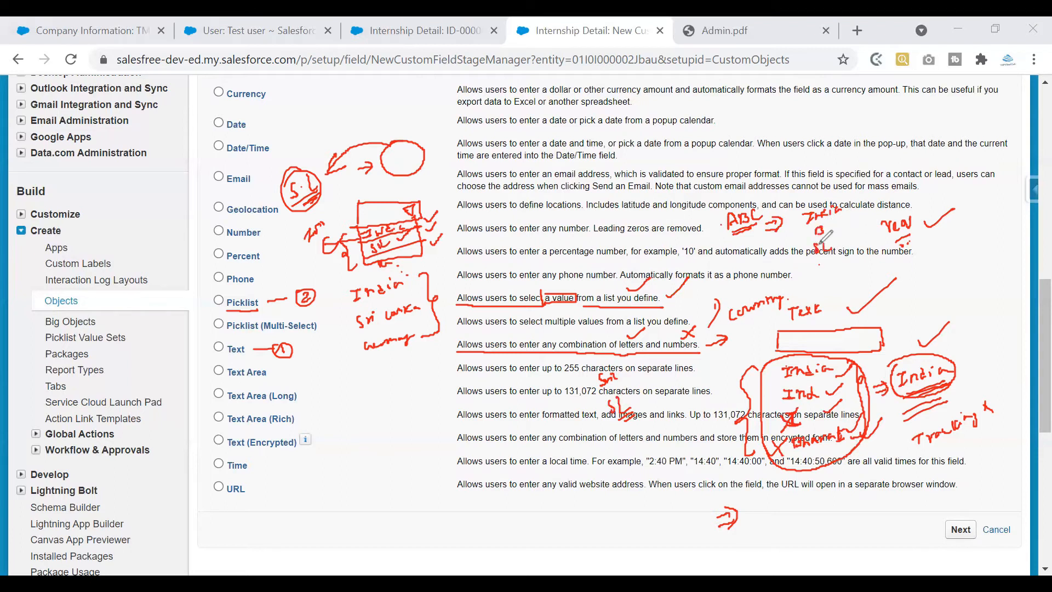
{"action": "left_click_drag", "start_coordinate": [821, 265], "coordinate": [830, 287]}
{"action": "mouse_move", "coordinate": [839, 215]}
{"action": "left_mouse_down"}
{"action": "mouse_move", "coordinate": [851, 245]}
{"action": "mouse_move", "coordinate": [842, 279]}
{"action": "left_mouse_up"}
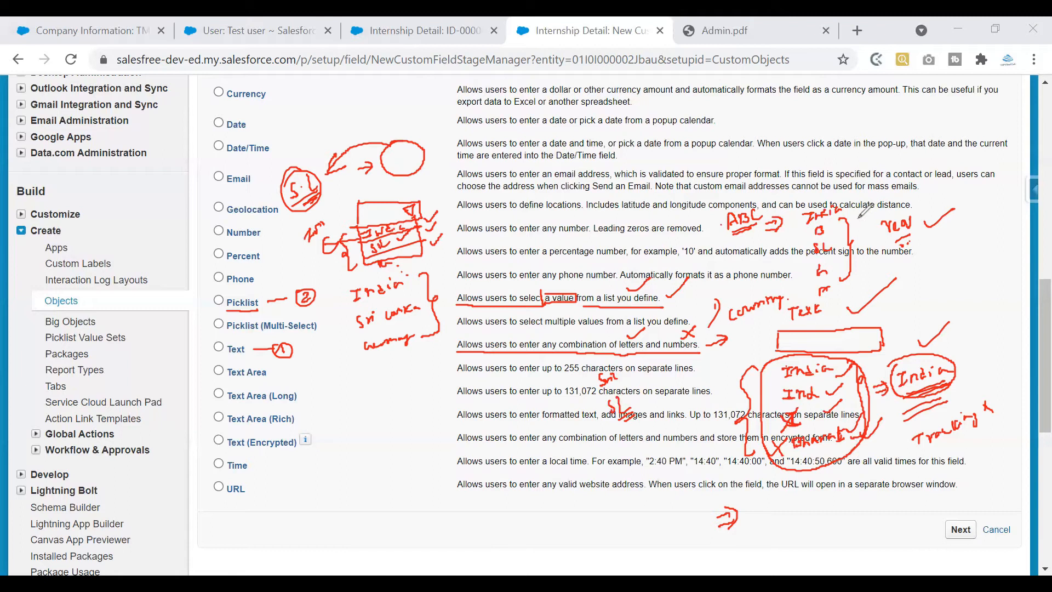
{"action": "mouse_move", "coordinate": [897, 211]}
{"action": "left_mouse_down"}
{"action": "mouse_move", "coordinate": [875, 226]}
{"action": "mouse_move", "coordinate": [912, 239]}
{"action": "mouse_move", "coordinate": [895, 203]}
{"action": "left_mouse_up"}
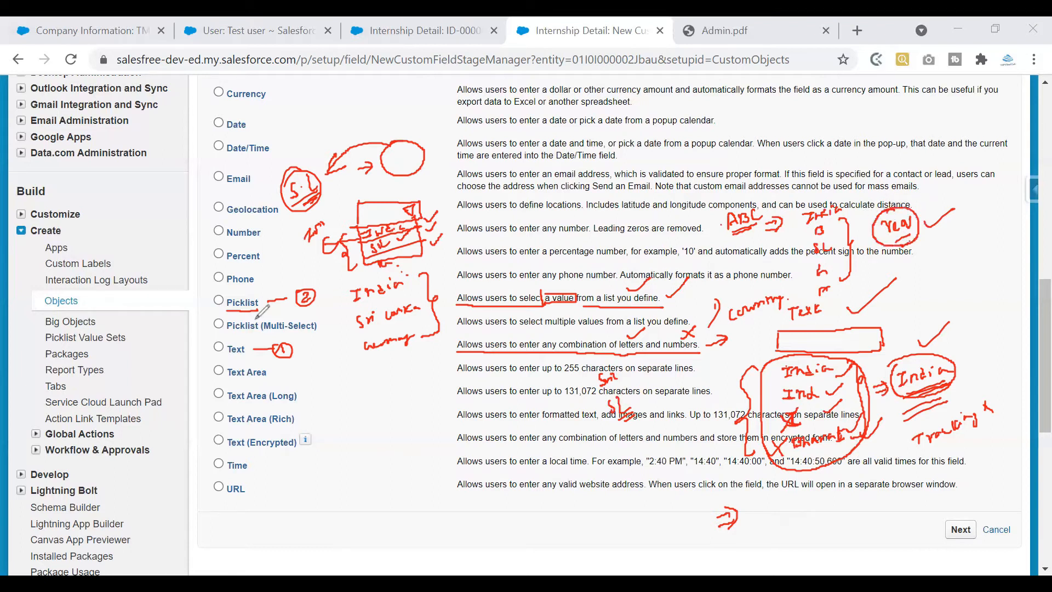
Handwrite an underlined "Name" below the data types, cross out Picklist for it and draw an arrow to the Text type
{"action": "left_click_drag", "start_coordinate": [190, 312], "coordinate": [226, 286]}
{"action": "left_click_drag", "start_coordinate": [316, 509], "coordinate": [368, 483]}
{"action": "left_click_drag", "start_coordinate": [328, 514], "coordinate": [368, 489]}
{"action": "left_click_drag", "start_coordinate": [201, 280], "coordinate": [226, 314]}
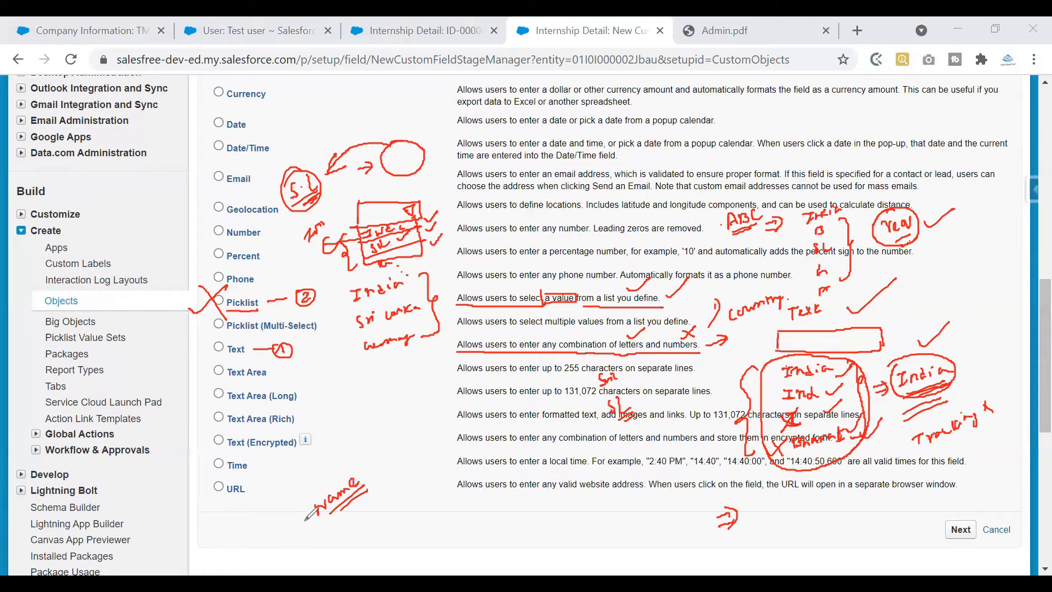
{"action": "mouse_move", "coordinate": [316, 527]}
{"action": "left_mouse_down"}
{"action": "mouse_move", "coordinate": [169, 503]}
{"action": "mouse_move", "coordinate": [196, 355]}
{"action": "mouse_move", "coordinate": [208, 350]}
{"action": "mouse_move", "coordinate": [205, 359]}
{"action": "left_mouse_up"}
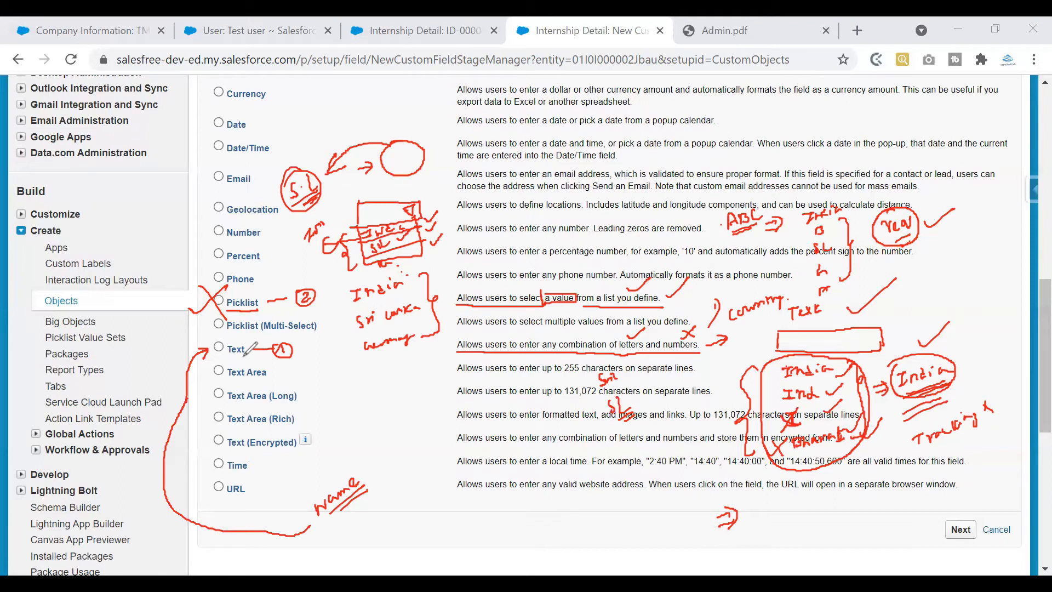
{"action": "left_click_drag", "start_coordinate": [226, 354], "coordinate": [251, 354]}
Clear all drawn annotations, choose Picklist as the new field's data type and continue to its details
{"action": "key", "text": "Escape"}
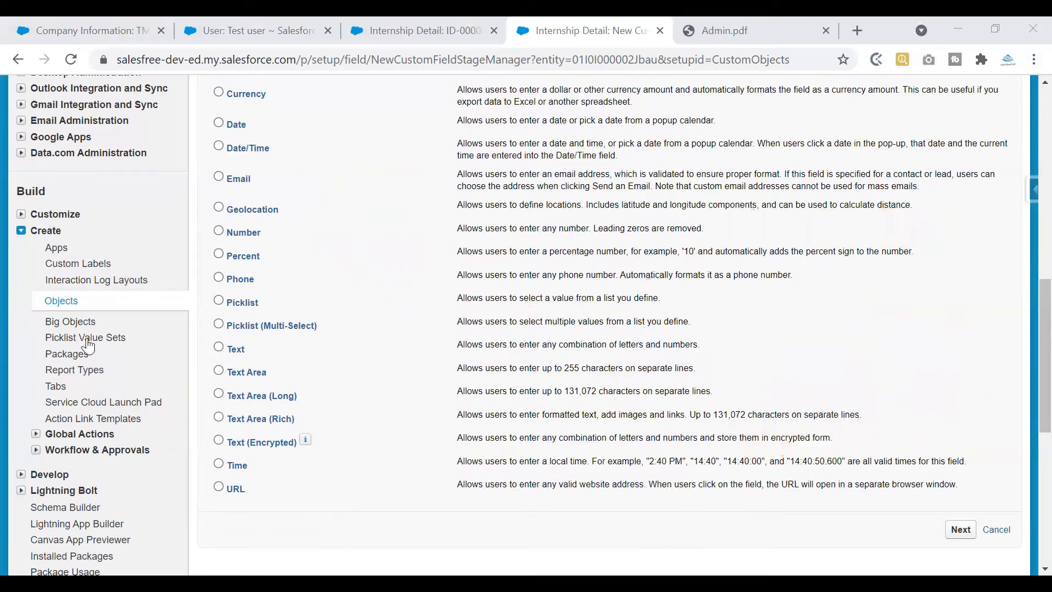
{"action": "left_click", "coordinate": [242, 311]}
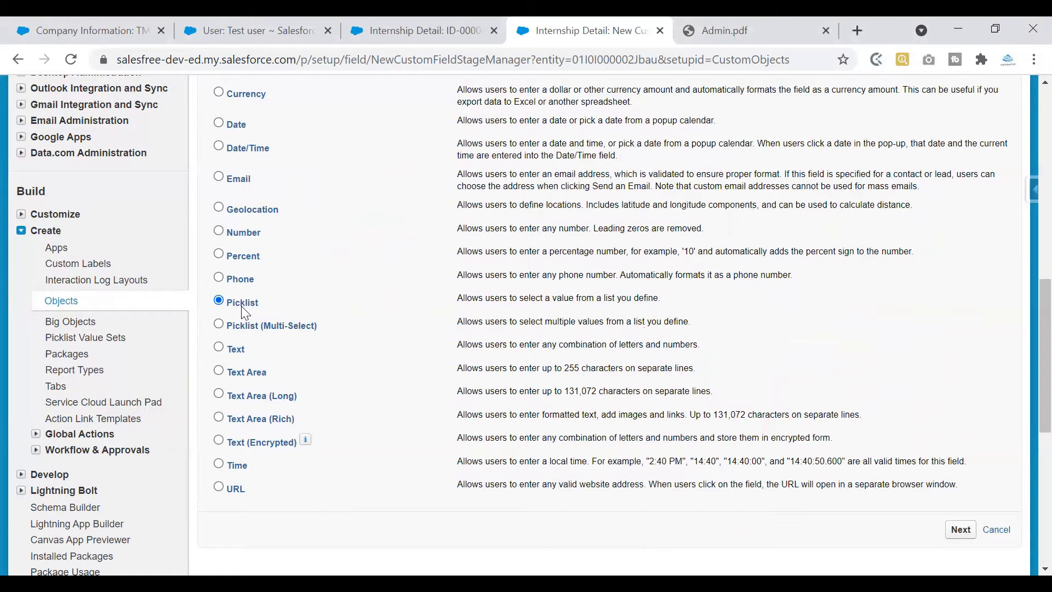
{"action": "left_click", "coordinate": [961, 530]}
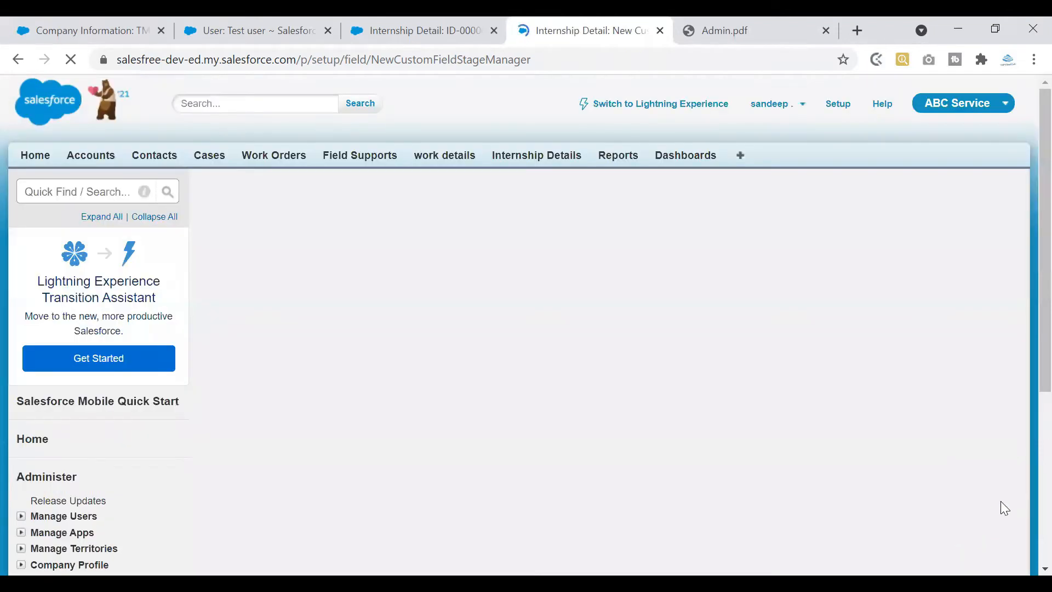
{"action": "scroll", "coordinate": [1026, 151], "scroll_direction": "down", "scroll_amount": 2}
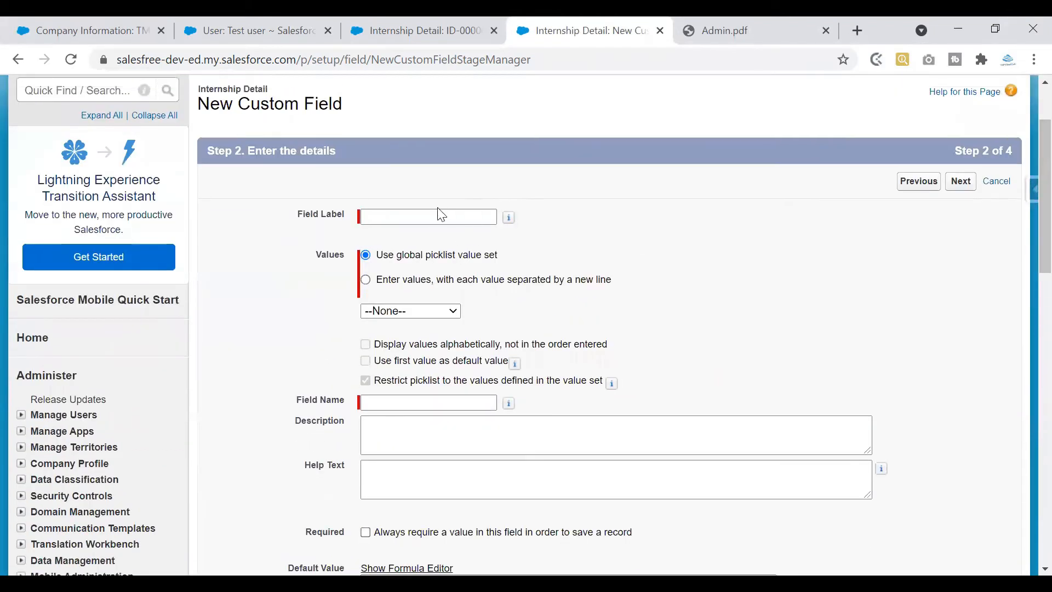
Set the new picklist field's label to Country and highlight the label and its value
{"action": "left_click", "coordinate": [441, 214]}
{"action": "left_click", "coordinate": [415, 243]}
{"action": "left_click", "coordinate": [285, 237]}
{"action": "left_click_drag", "start_coordinate": [296, 214], "coordinate": [349, 217]}
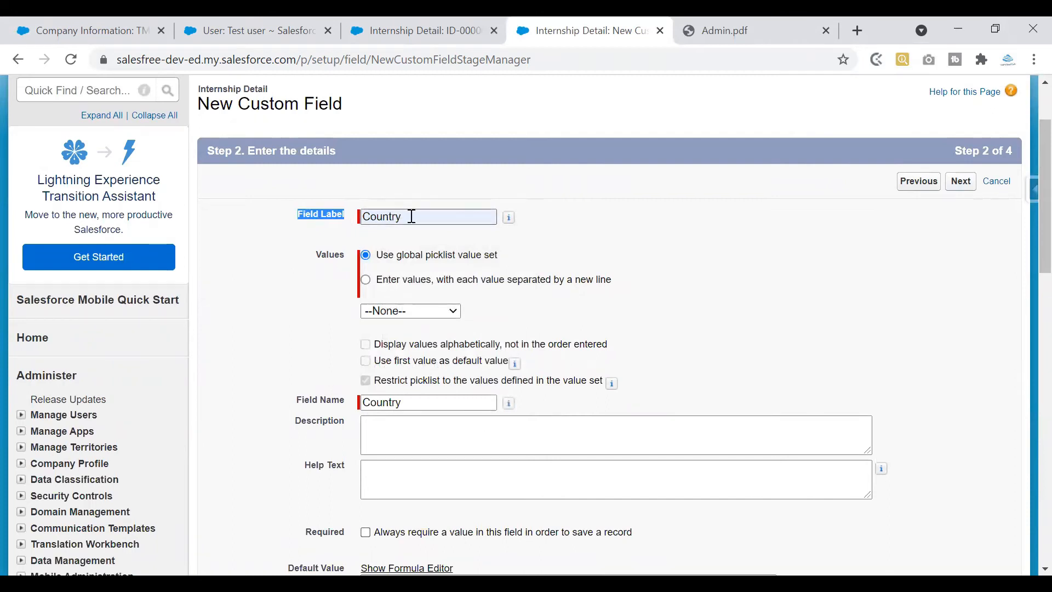
{"action": "left_click_drag", "start_coordinate": [413, 215], "coordinate": [348, 218]}
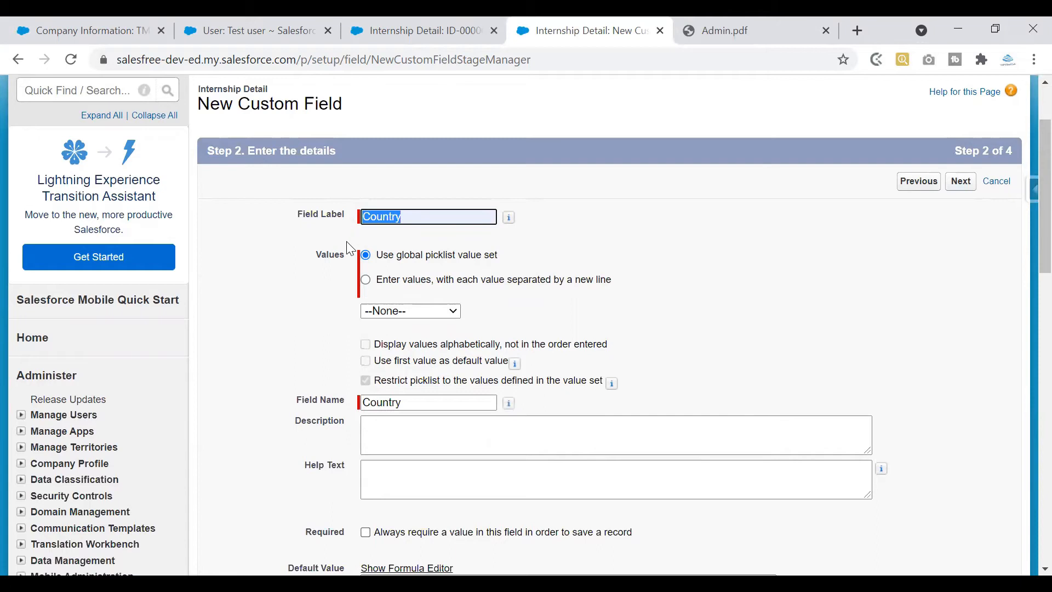
Examine the two value source options and the choices available under the global picklist value set
{"action": "left_click_drag", "start_coordinate": [314, 255], "coordinate": [346, 258]}
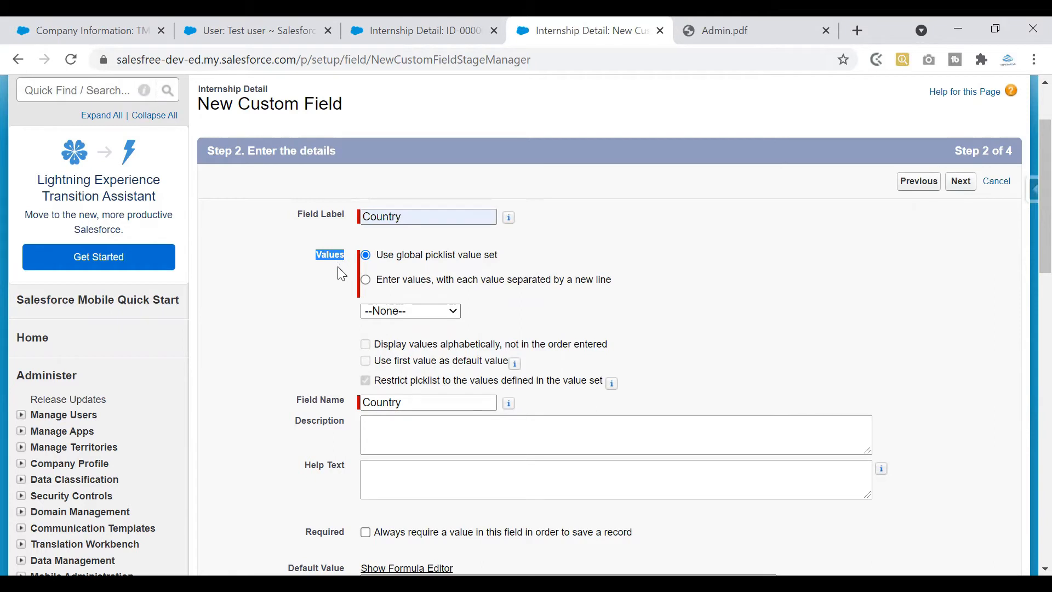
{"action": "left_click_drag", "start_coordinate": [378, 255], "coordinate": [505, 253]}
{"action": "left_click_drag", "start_coordinate": [377, 280], "coordinate": [491, 283]}
{"action": "left_click_drag", "start_coordinate": [611, 280], "coordinate": [382, 285]}
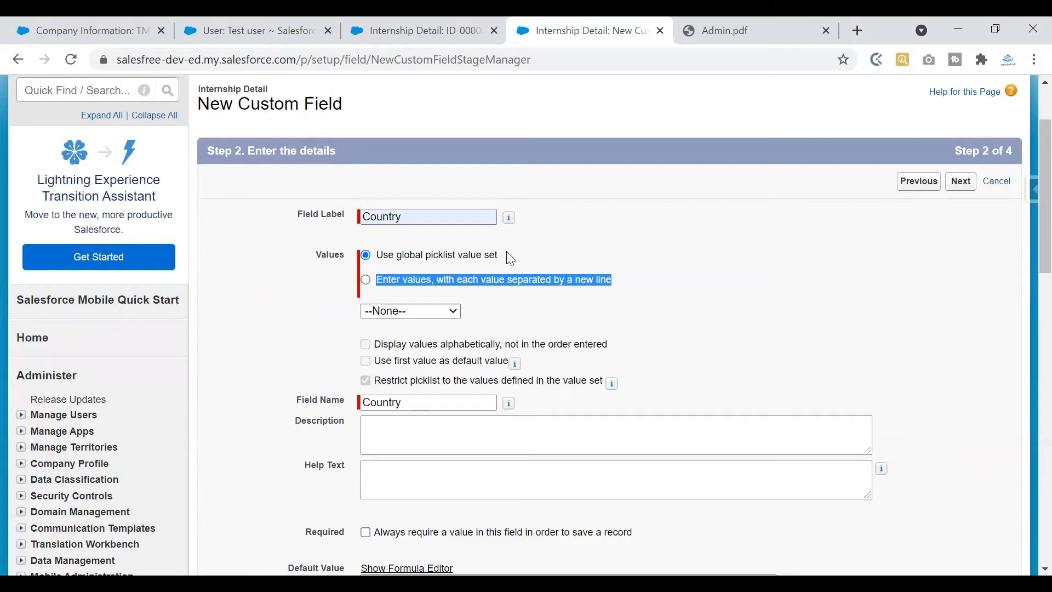
{"action": "left_click_drag", "start_coordinate": [499, 255], "coordinate": [380, 257]}
{"action": "left_click", "coordinate": [396, 311]}
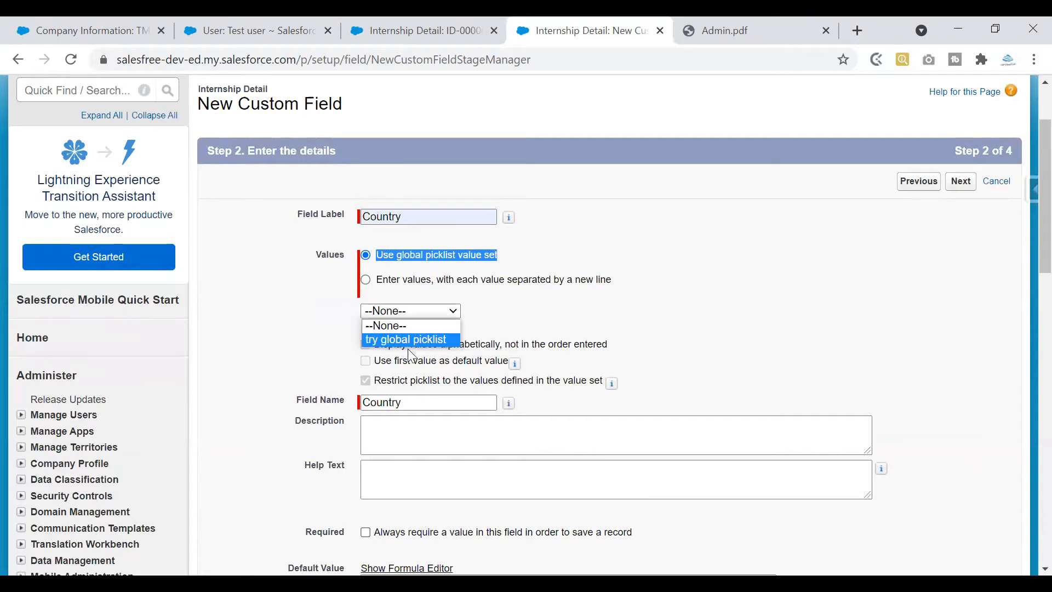
{"action": "left_click", "coordinate": [493, 264]}
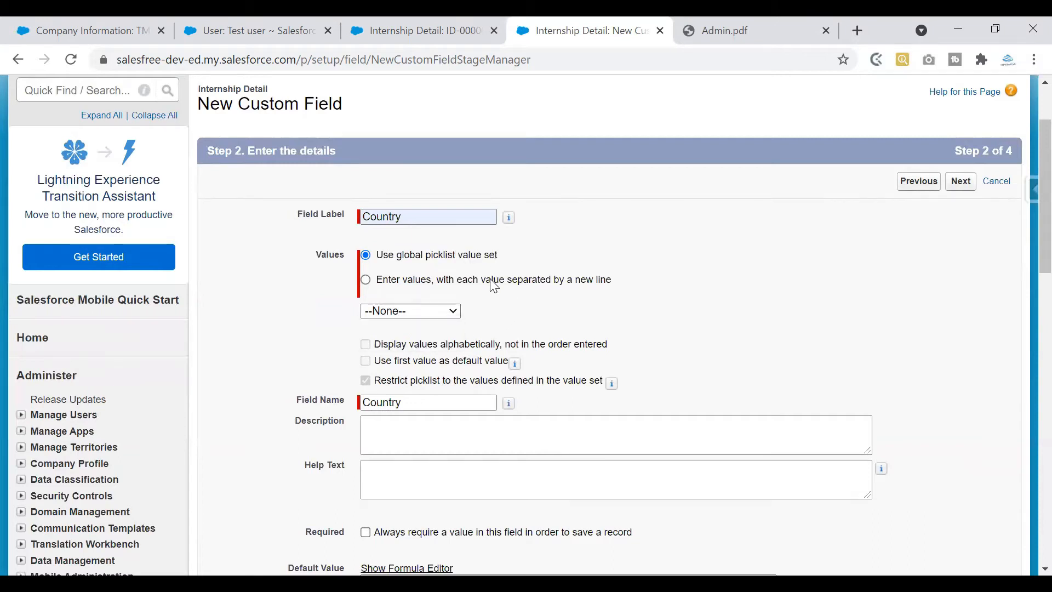
Try both value source options and choose "try global picklist" as the global value set
{"action": "left_click", "coordinate": [493, 281]}
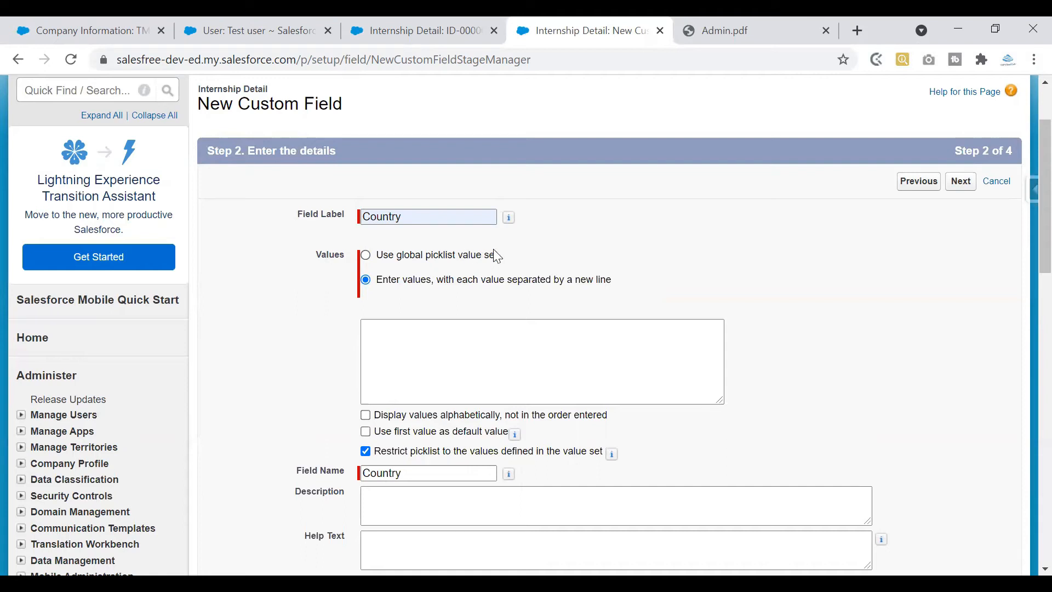
{"action": "left_click", "coordinate": [365, 255]}
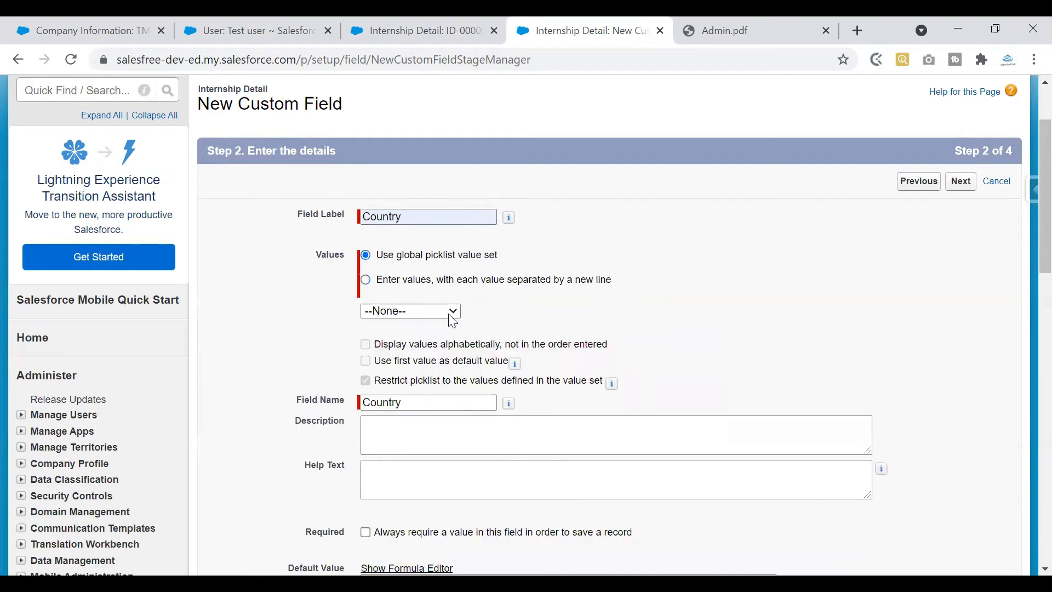
{"action": "left_click_drag", "start_coordinate": [382, 262], "coordinate": [501, 259]}
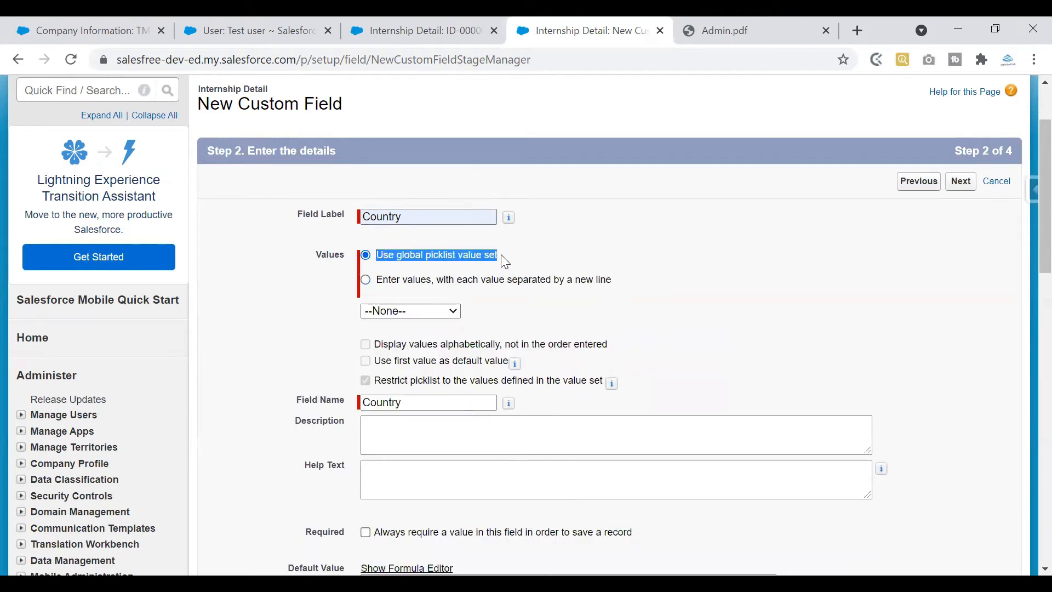
{"action": "left_click", "coordinate": [448, 311]}
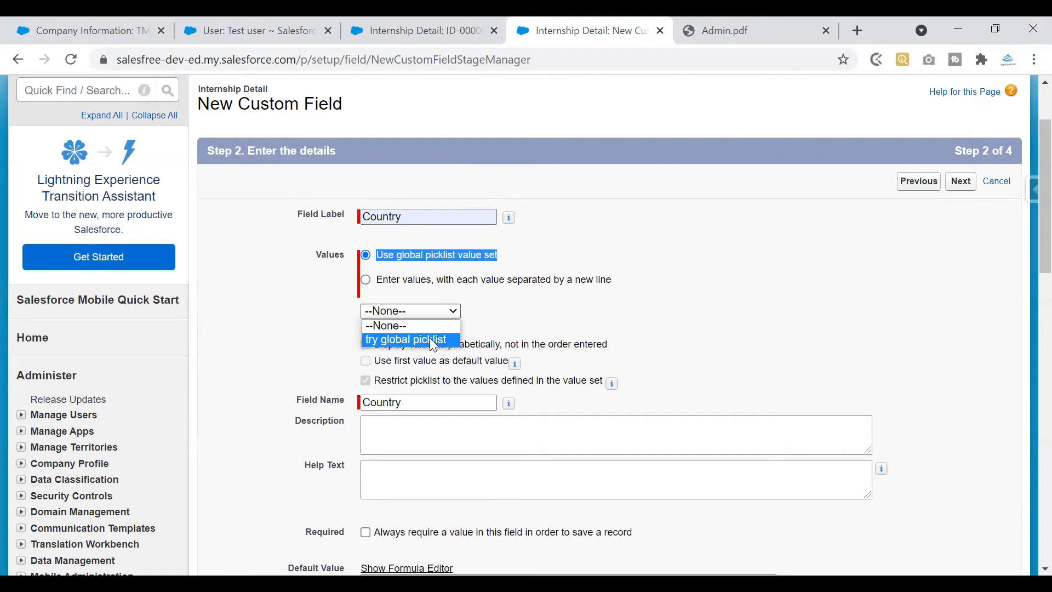
{"action": "left_click", "coordinate": [430, 337]}
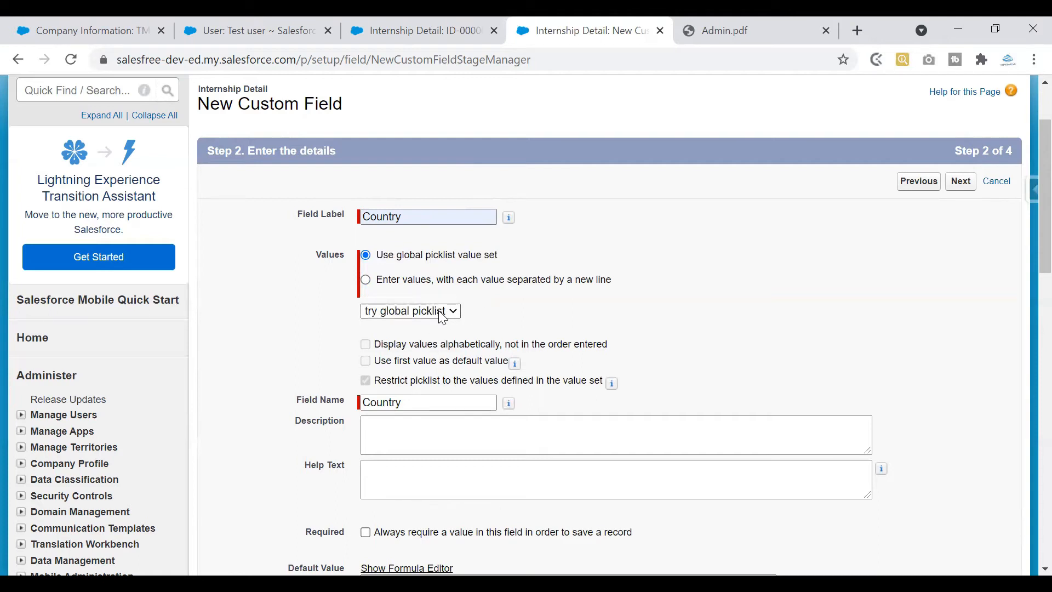
Switch to manually entered values and list India, Sri Lanka, Germany and Bangladesh on separate lines
{"action": "left_click", "coordinate": [442, 280]}
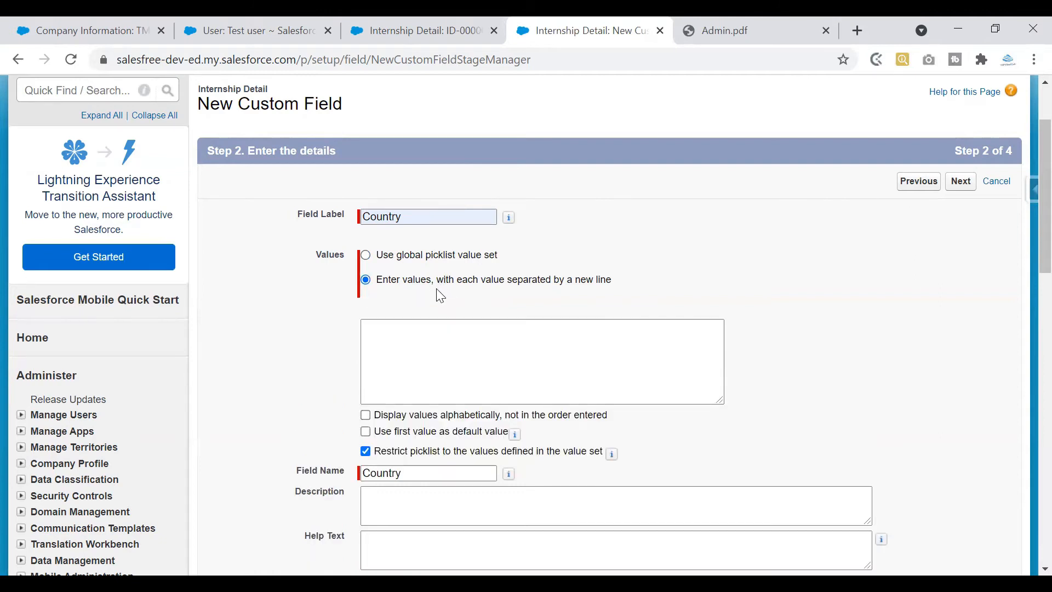
{"action": "left_click_drag", "start_coordinate": [377, 281], "coordinate": [430, 280]}
{"action": "left_click", "coordinate": [376, 341]}
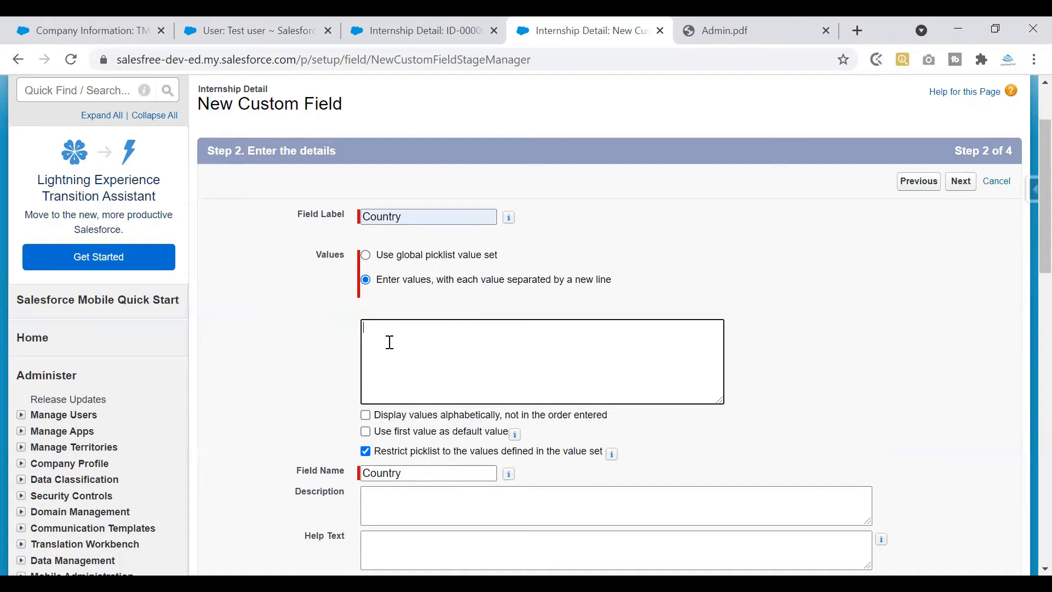
{"action": "left_click_drag", "start_coordinate": [443, 283], "coordinate": [614, 281]}
{"action": "left_click", "coordinate": [385, 336]}
{"action": "type", "text": "Germany "}
{"action": "type", "text": "Bangladesh"}
{"action": "left_click_drag", "start_coordinate": [1030, 192], "coordinate": [1026, 221]}
{"action": "left_click", "coordinate": [390, 218]}
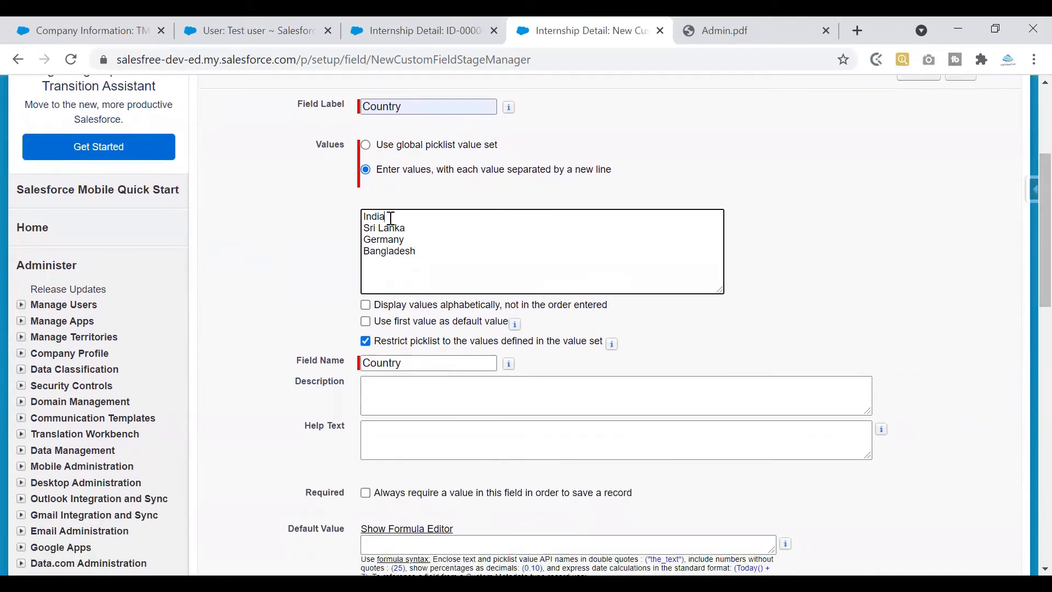
{"action": "left_click", "coordinate": [424, 266]}
Demonstrate the line separation by joining Germany and Bangladesh into one value, and split them onto separate lines again
{"action": "left_click_drag", "start_coordinate": [376, 170], "coordinate": [438, 178]}
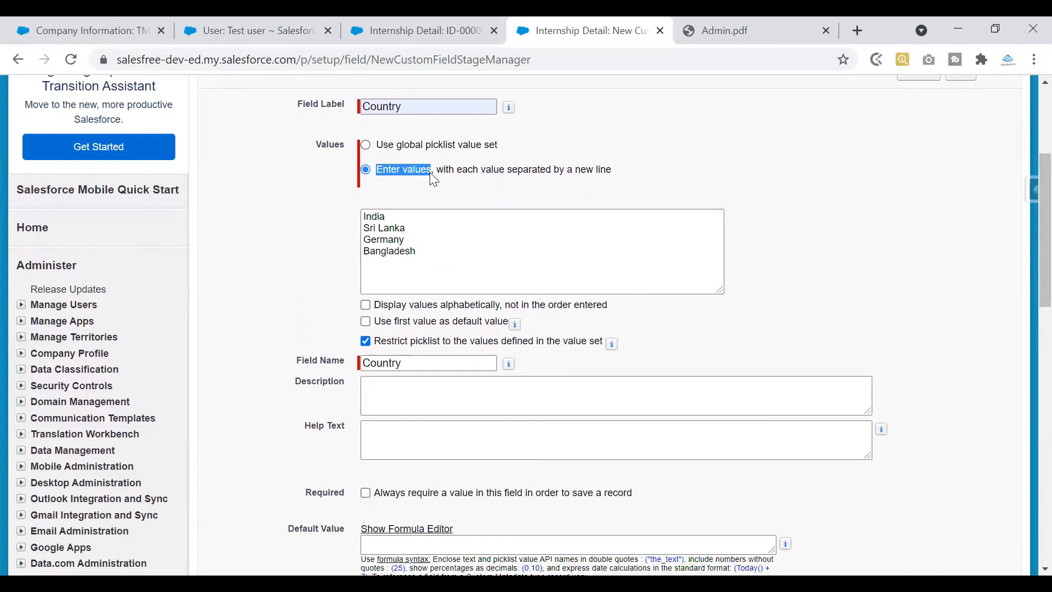
{"action": "left_click", "coordinate": [402, 217]}
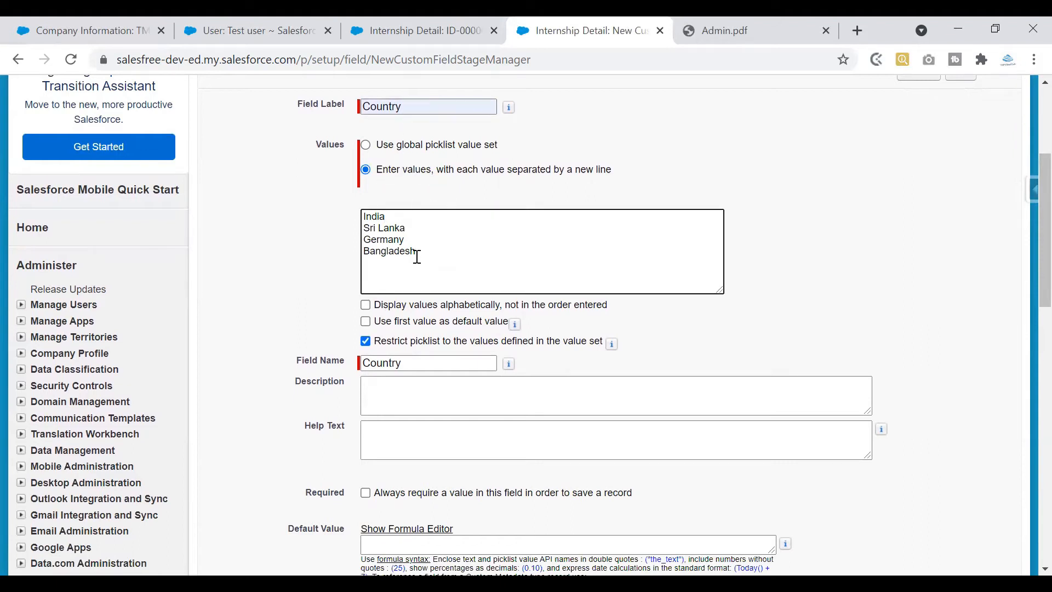
{"action": "left_click", "coordinate": [406, 228]}
{"action": "left_click", "coordinate": [365, 252]}
{"action": "key", "text": "BackSpace"}
{"action": "left_click_drag", "start_coordinate": [362, 239], "coordinate": [462, 236]}
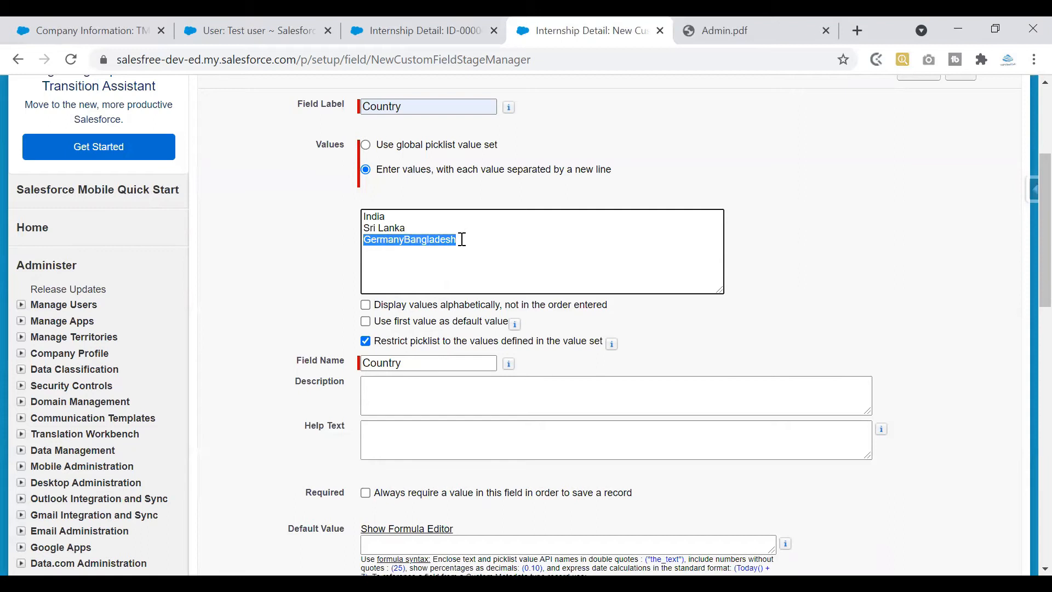
{"action": "left_click", "coordinate": [409, 242]}
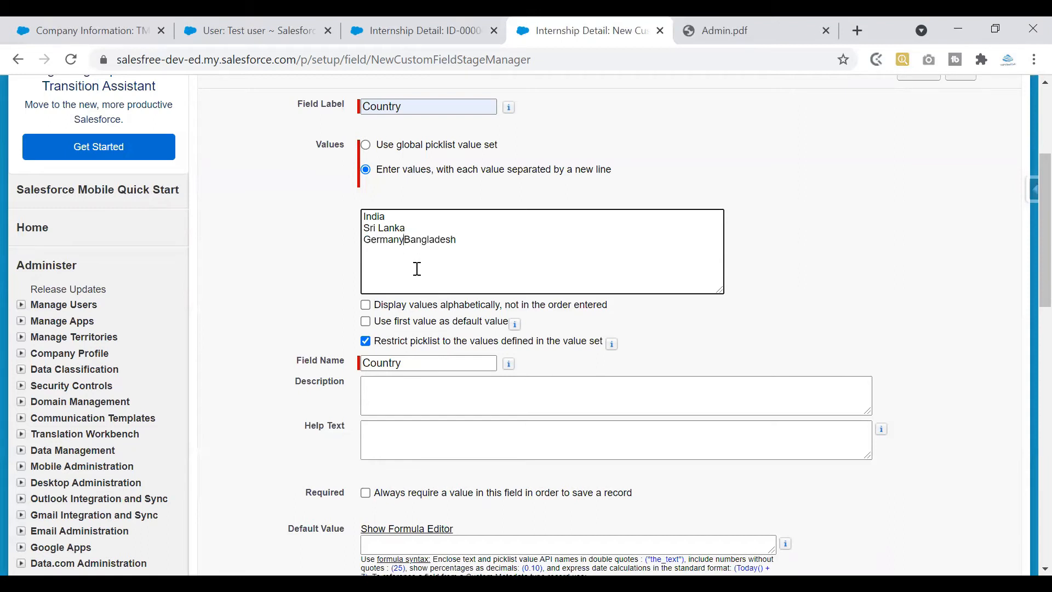
{"action": "key", "text": "Return"}
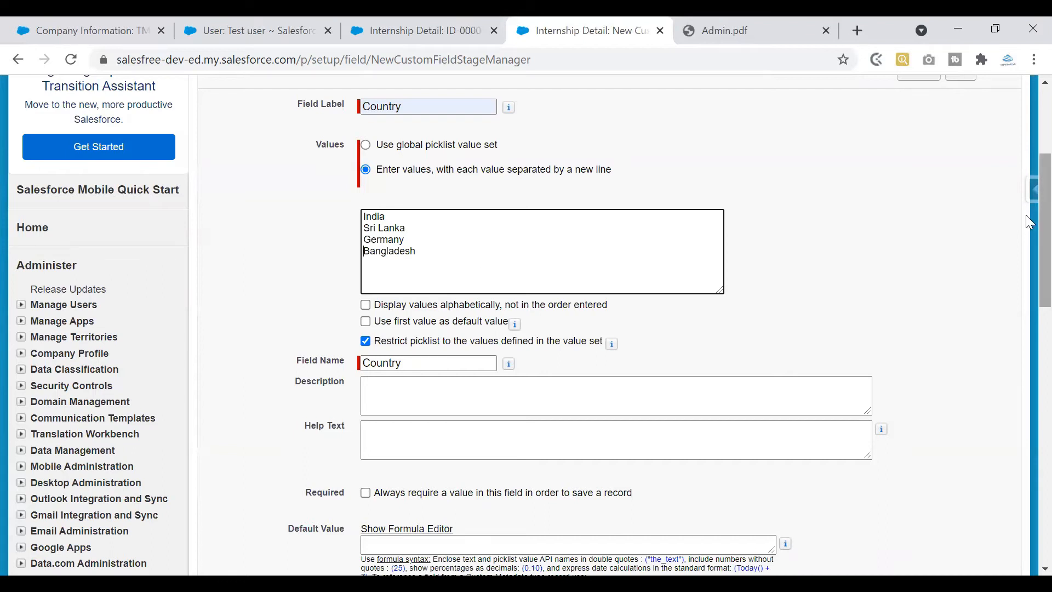
Draw a brace around the four country values and a downward arrow labelled "A", marking the alphabetical display option
{"action": "scroll", "coordinate": [1029, 232], "scroll_direction": "down", "scroll_amount": 1}
{"action": "scroll", "coordinate": [1029, 232], "scroll_direction": "down", "scroll_amount": 1}
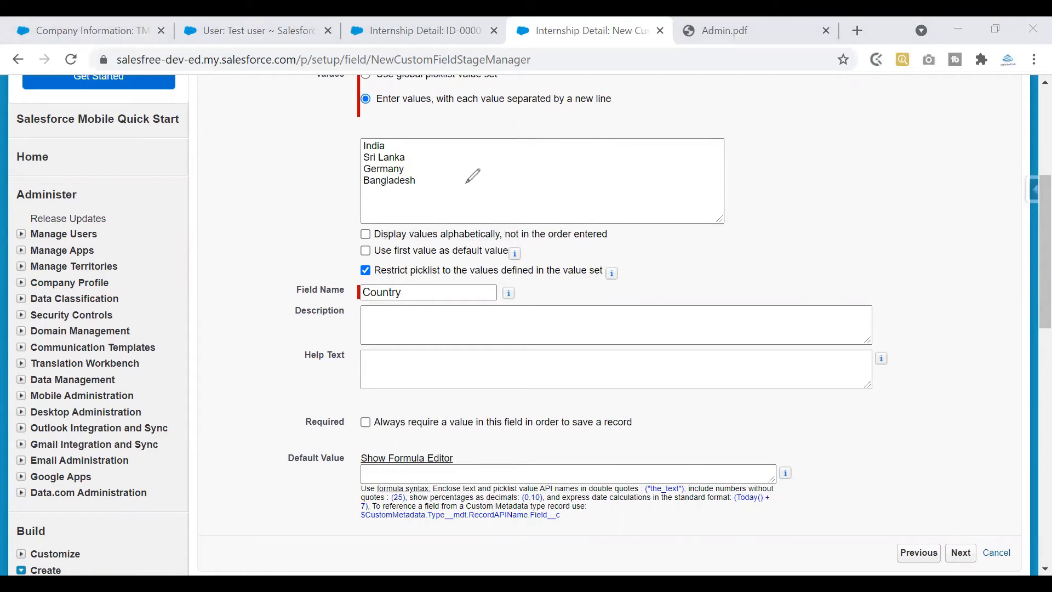
{"action": "mouse_move", "coordinate": [419, 144]}
{"action": "left_mouse_down"}
{"action": "mouse_move", "coordinate": [430, 166]}
{"action": "mouse_move", "coordinate": [419, 182]}
{"action": "left_mouse_up"}
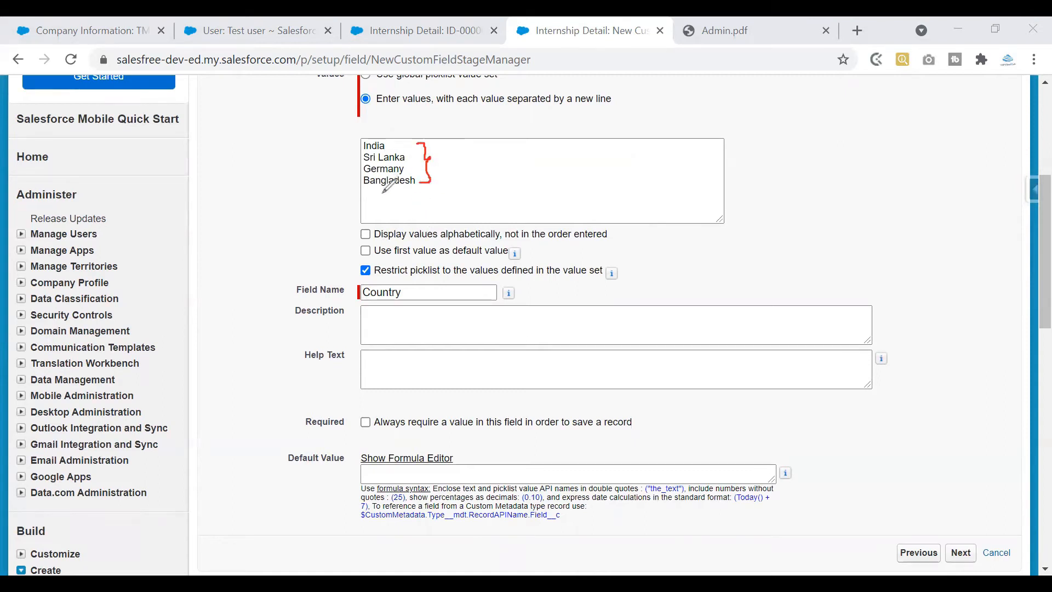
{"action": "left_click_drag", "start_coordinate": [361, 232], "coordinate": [375, 227]}
{"action": "mouse_move", "coordinate": [464, 142]}
{"action": "left_mouse_down"}
{"action": "mouse_move", "coordinate": [464, 179]}
{"action": "mouse_move", "coordinate": [484, 151]}
{"action": "left_mouse_up"}
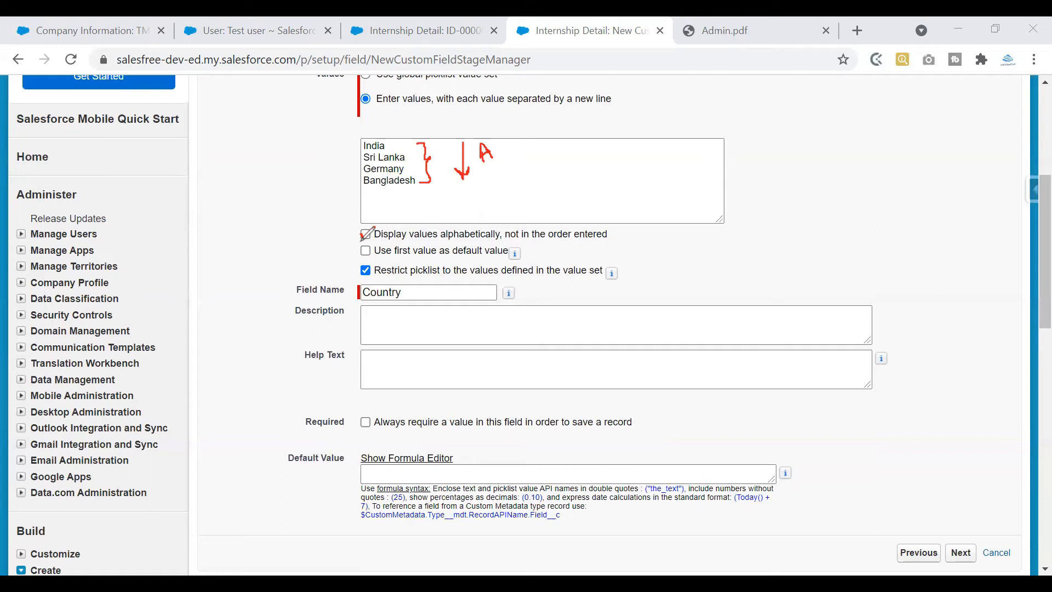
{"action": "left_click_drag", "start_coordinate": [362, 239], "coordinate": [370, 238]}
{"action": "key", "text": "e"}
{"action": "left_click", "coordinate": [367, 232]}
Box and tick India, label it 90, and brace the remaining countries as 10 to illustrate "Use first value as default value"
{"action": "mouse_move", "coordinate": [379, 133]}
{"action": "left_mouse_down"}
{"action": "mouse_move", "coordinate": [358, 137]}
{"action": "mouse_move", "coordinate": [357, 156]}
{"action": "mouse_move", "coordinate": [392, 157]}
{"action": "mouse_move", "coordinate": [394, 134]}
{"action": "mouse_move", "coordinate": [373, 122]}
{"action": "left_mouse_up"}
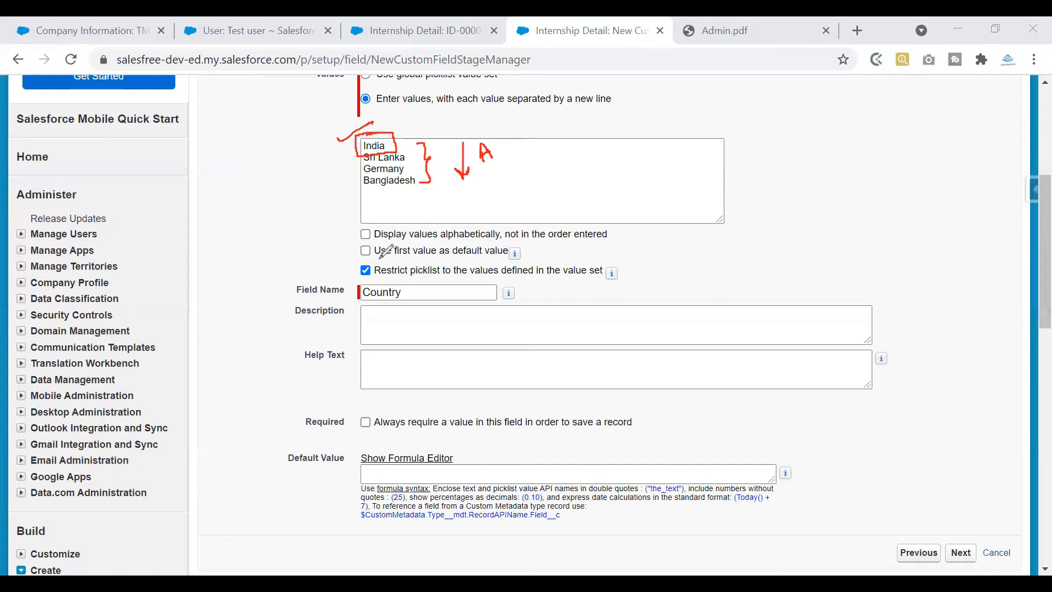
{"action": "left_click_drag", "start_coordinate": [375, 258], "coordinate": [507, 261]}
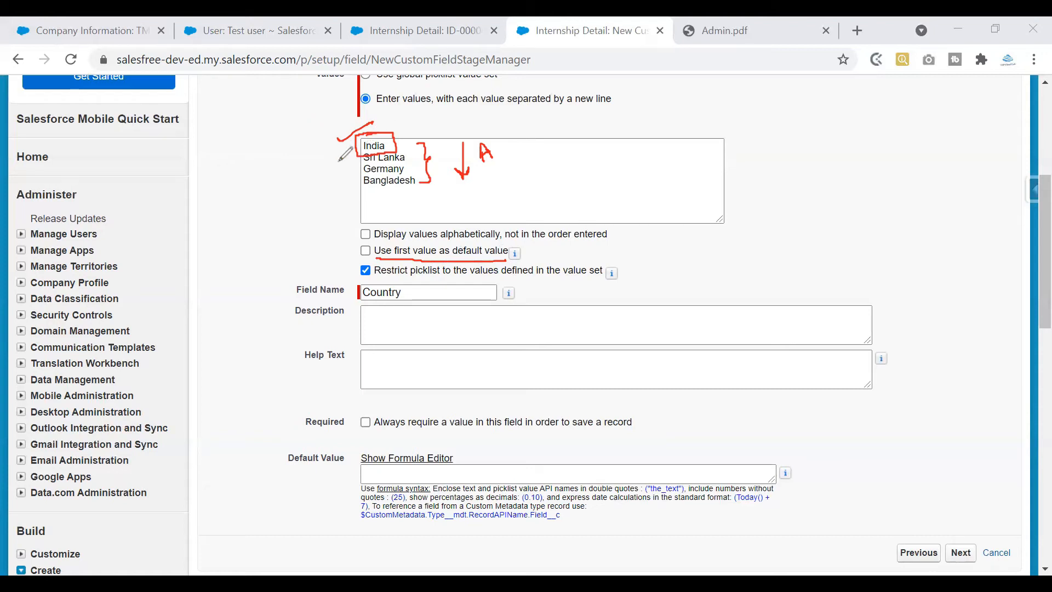
{"action": "mouse_move", "coordinate": [352, 159]}
{"action": "left_mouse_down"}
{"action": "mouse_move", "coordinate": [349, 190]}
{"action": "mouse_move", "coordinate": [317, 173]}
{"action": "left_mouse_up"}
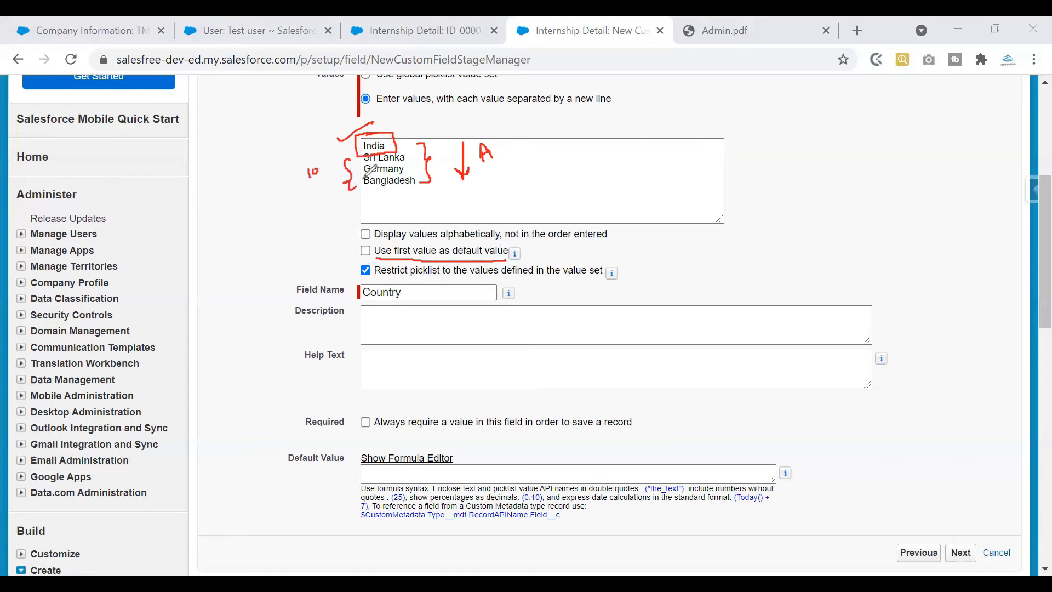
{"action": "left_click_drag", "start_coordinate": [321, 136], "coordinate": [329, 135]}
{"action": "left_click_drag", "start_coordinate": [319, 145], "coordinate": [333, 145]}
{"action": "left_click_drag", "start_coordinate": [364, 249], "coordinate": [383, 235]}
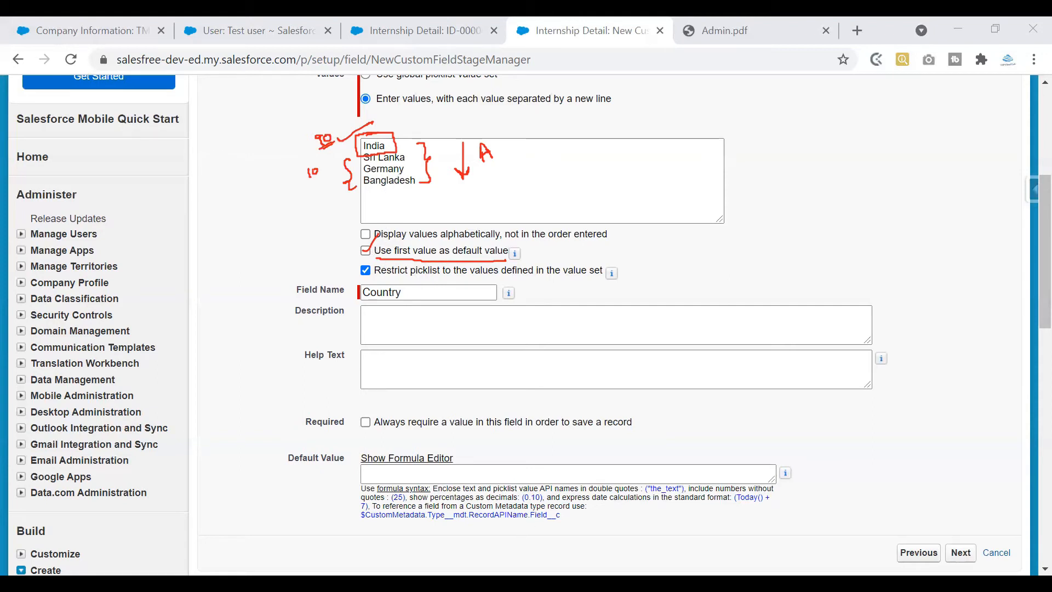
{"action": "left_click_drag", "start_coordinate": [376, 237], "coordinate": [427, 254]}
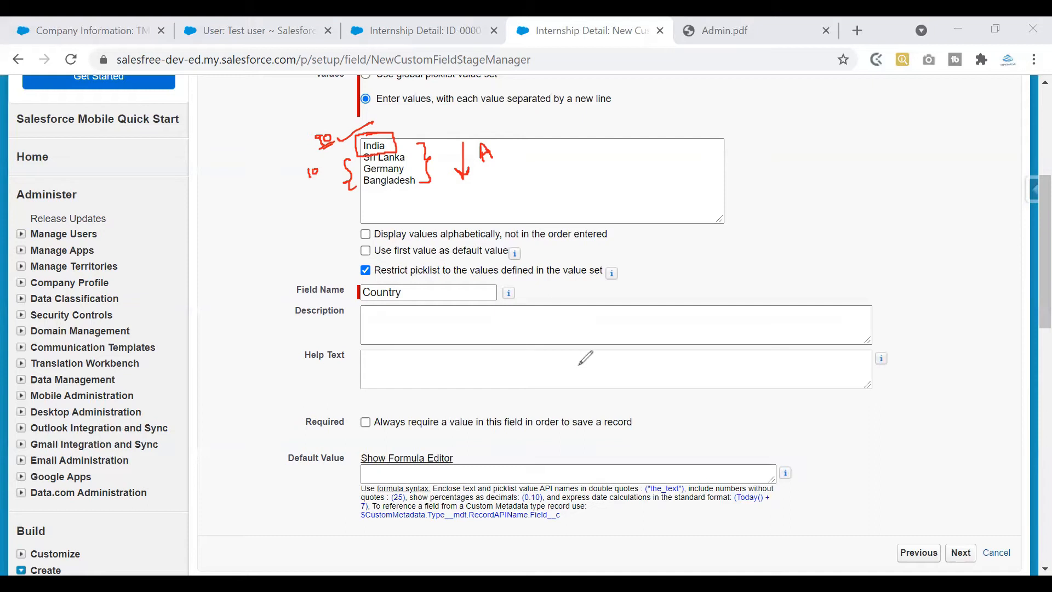
Underline the "Restrict picklist" option, handwrite an underlined "Country" with an arrow to the values, and add a dividing line
{"action": "left_click_drag", "start_coordinate": [375, 278], "coordinate": [602, 281]}
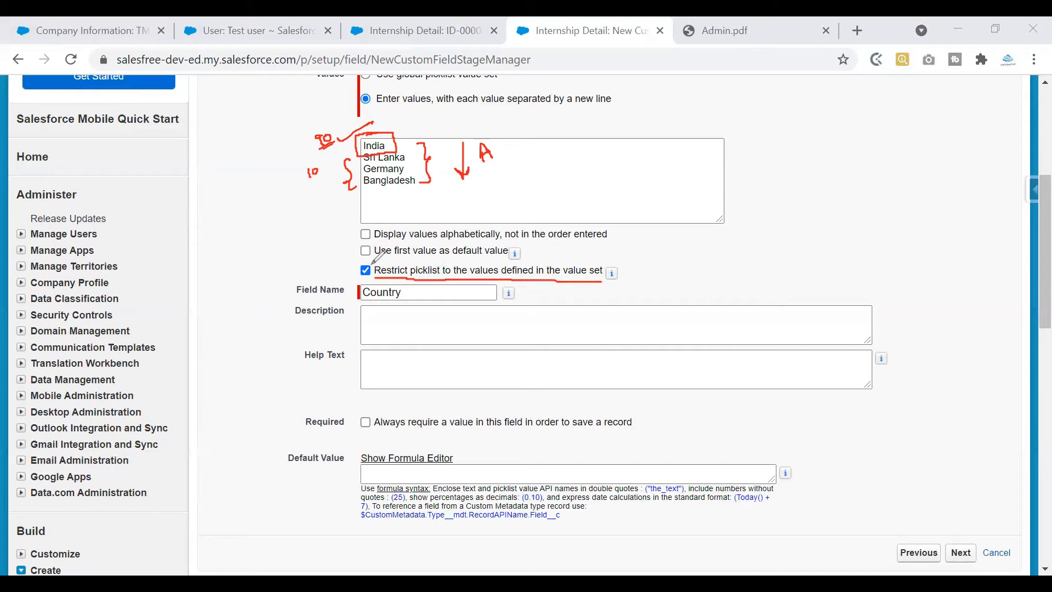
{"action": "mouse_move", "coordinate": [547, 153]}
{"action": "left_mouse_down"}
{"action": "mouse_move", "coordinate": [602, 144]}
{"action": "mouse_move", "coordinate": [603, 159]}
{"action": "mouse_move", "coordinate": [619, 160]}
{"action": "mouse_move", "coordinate": [574, 197]}
{"action": "mouse_move", "coordinate": [447, 182]}
{"action": "mouse_move", "coordinate": [443, 198]}
{"action": "left_mouse_up"}
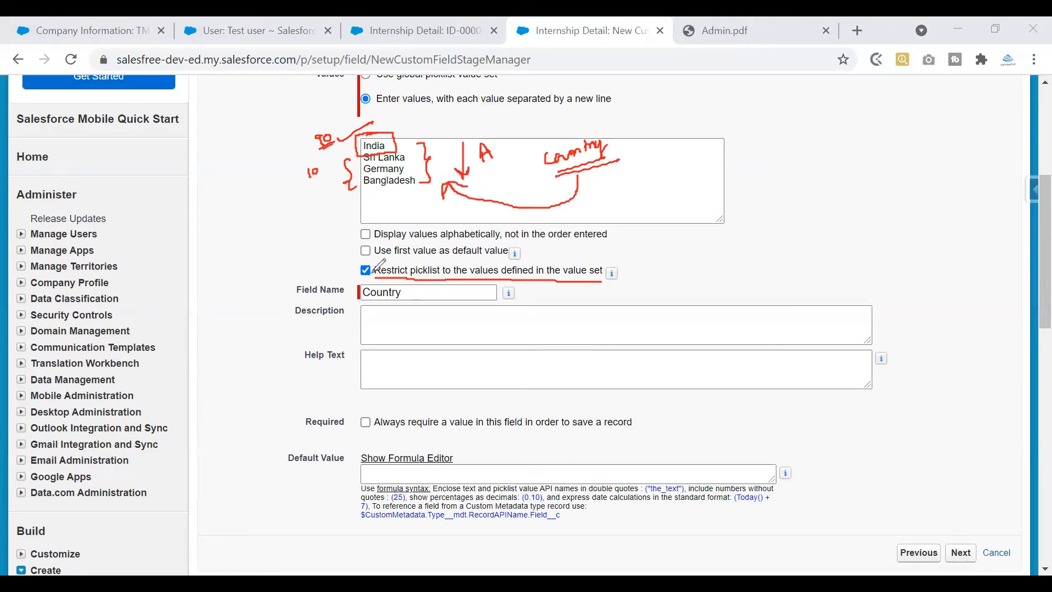
{"action": "left_click_drag", "start_coordinate": [630, 131], "coordinate": [615, 235]}
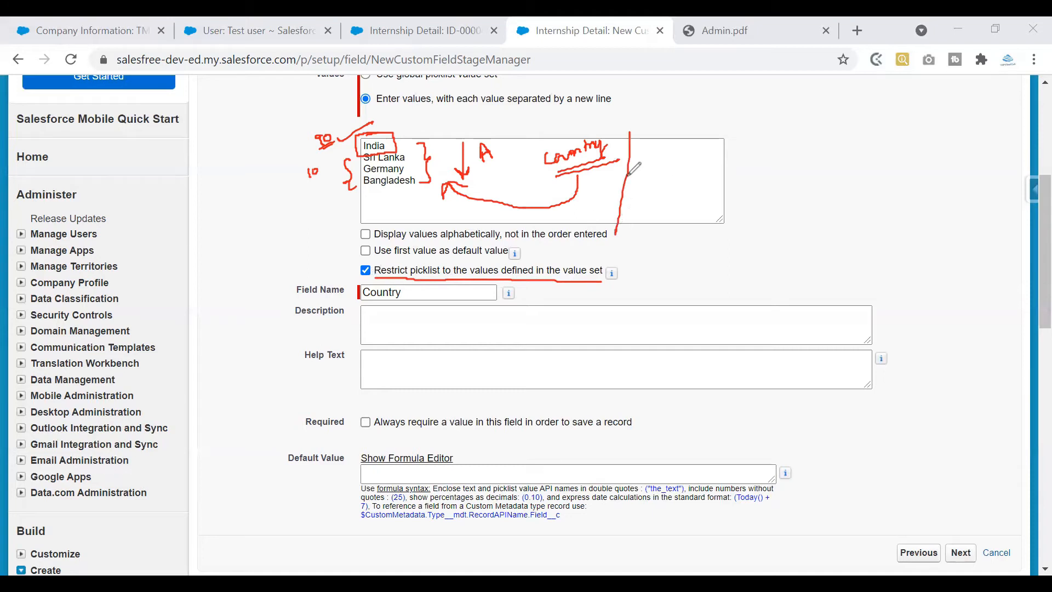
Handwrite an underlined value beyond the dividing line, note "bad picklist" beside it, and circle and cross out the value
{"action": "mouse_move", "coordinate": [646, 183]}
{"action": "left_mouse_down"}
{"action": "mouse_move", "coordinate": [707, 166]}
{"action": "mouse_move", "coordinate": [712, 175]}
{"action": "left_mouse_up"}
{"action": "mouse_move", "coordinate": [639, 204]}
{"action": "left_mouse_down"}
{"action": "mouse_move", "coordinate": [719, 175]}
{"action": "mouse_move", "coordinate": [670, 160]}
{"action": "left_mouse_up"}
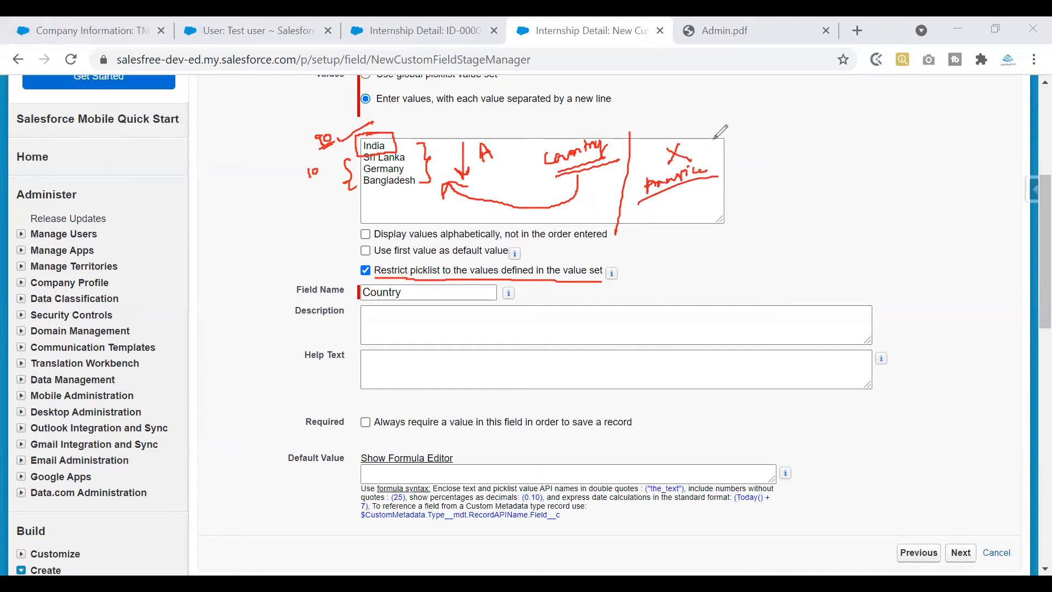
{"action": "left_click_drag", "start_coordinate": [706, 130], "coordinate": [809, 122]}
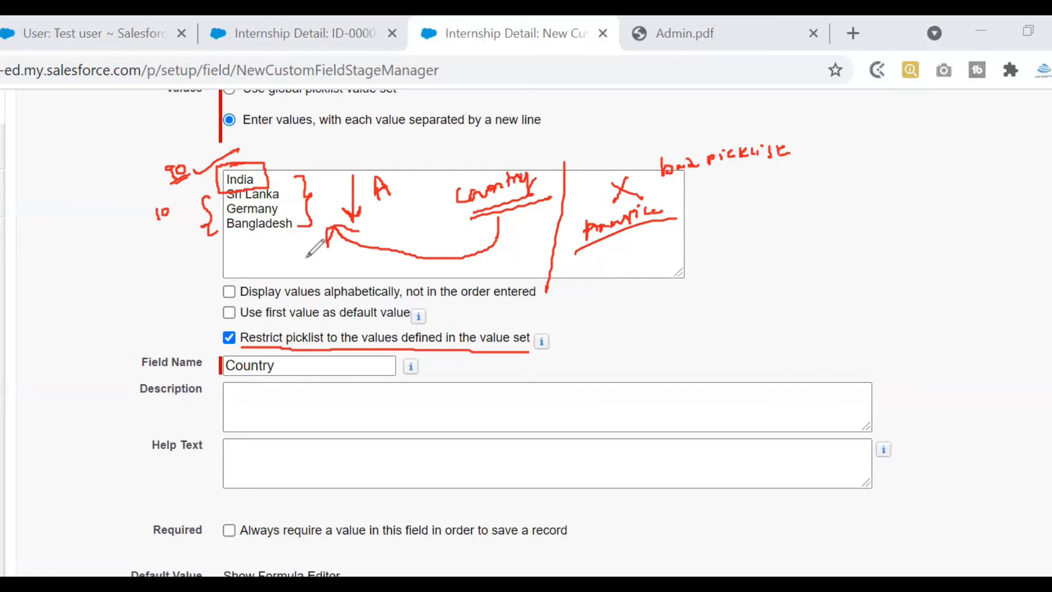
{"action": "mouse_move", "coordinate": [615, 162]}
{"action": "left_mouse_down"}
{"action": "mouse_move", "coordinate": [628, 162]}
{"action": "mouse_move", "coordinate": [639, 255]}
{"action": "mouse_move", "coordinate": [598, 164]}
{"action": "mouse_move", "coordinate": [664, 189]}
{"action": "mouse_move", "coordinate": [641, 215]}
{"action": "left_mouse_up"}
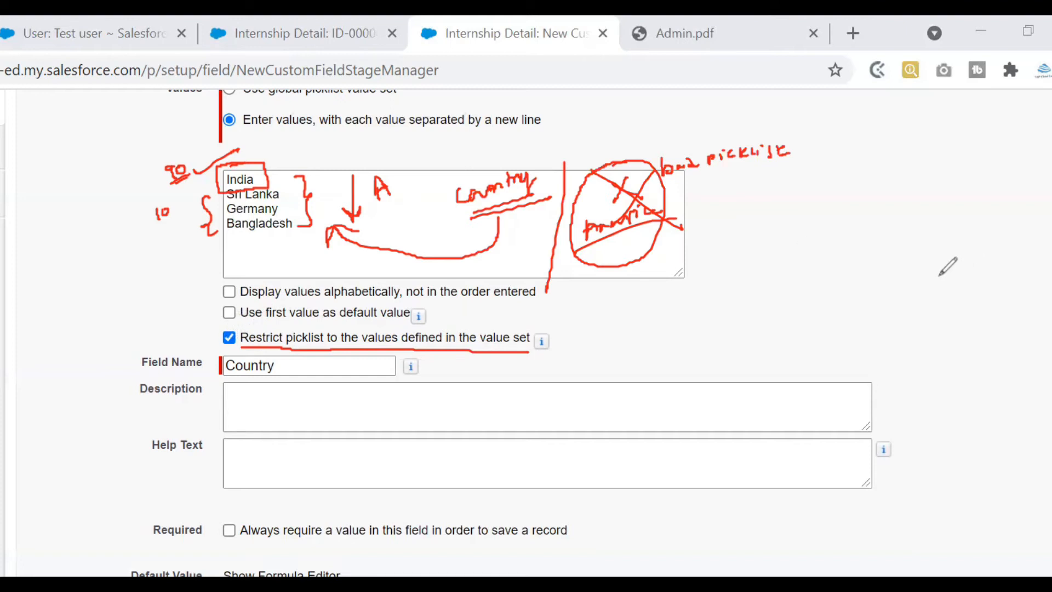
Handwrite "UI" and "code" with a cross under each, and draw a downward arrow beside the country values
{"action": "left_click_drag", "start_coordinate": [733, 210], "coordinate": [765, 218]}
{"action": "left_click_drag", "start_coordinate": [792, 211], "coordinate": [801, 210]}
{"action": "mouse_move", "coordinate": [802, 204]}
{"action": "left_mouse_down"}
{"action": "mouse_move", "coordinate": [819, 211]}
{"action": "mouse_move", "coordinate": [814, 239]}
{"action": "left_mouse_up"}
{"action": "left_click_drag", "start_coordinate": [810, 223], "coordinate": [754, 245]}
{"action": "left_click_drag", "start_coordinate": [755, 237], "coordinate": [775, 248]}
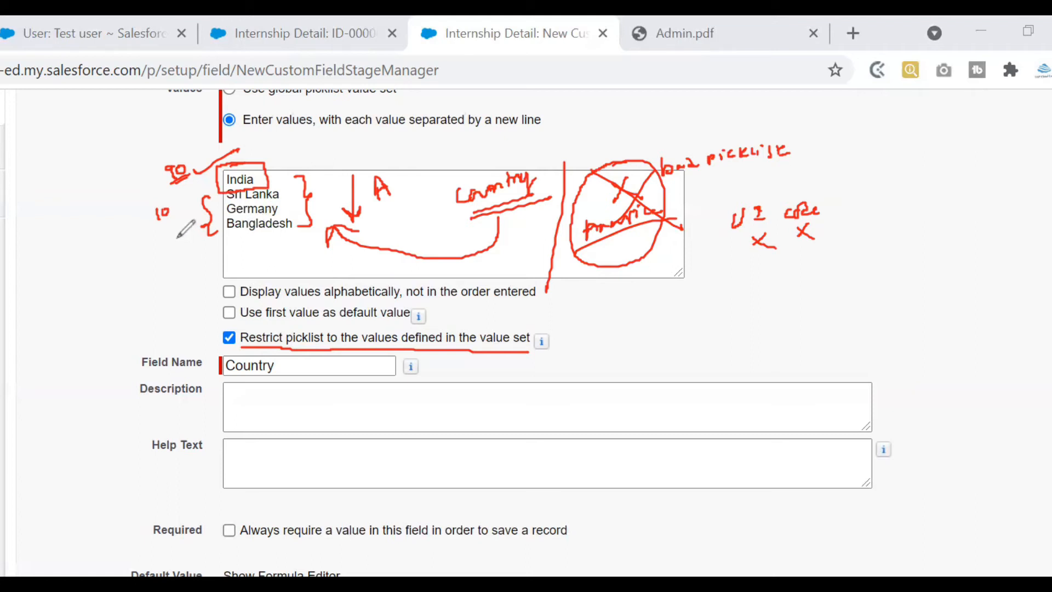
{"action": "mouse_move", "coordinate": [127, 170]}
{"action": "left_mouse_down"}
{"action": "mouse_move", "coordinate": [132, 233]}
{"action": "mouse_move", "coordinate": [141, 222]}
{"action": "left_mouse_up"}
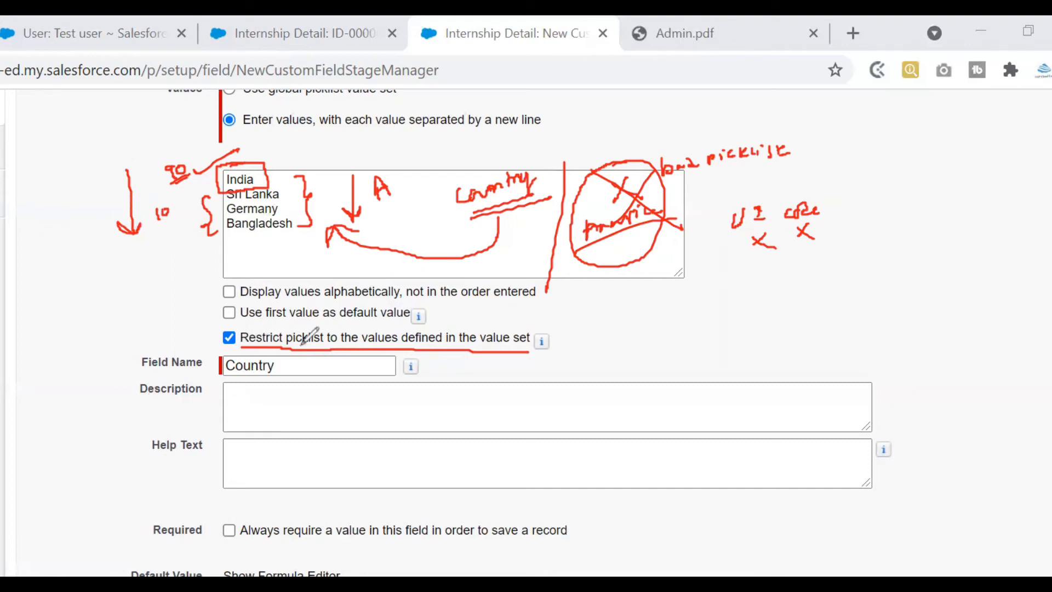
Underline the Field Name label and enter "created to store the country of the intern." as the field description
{"action": "left_click_drag", "start_coordinate": [135, 375], "coordinate": [206, 372]}
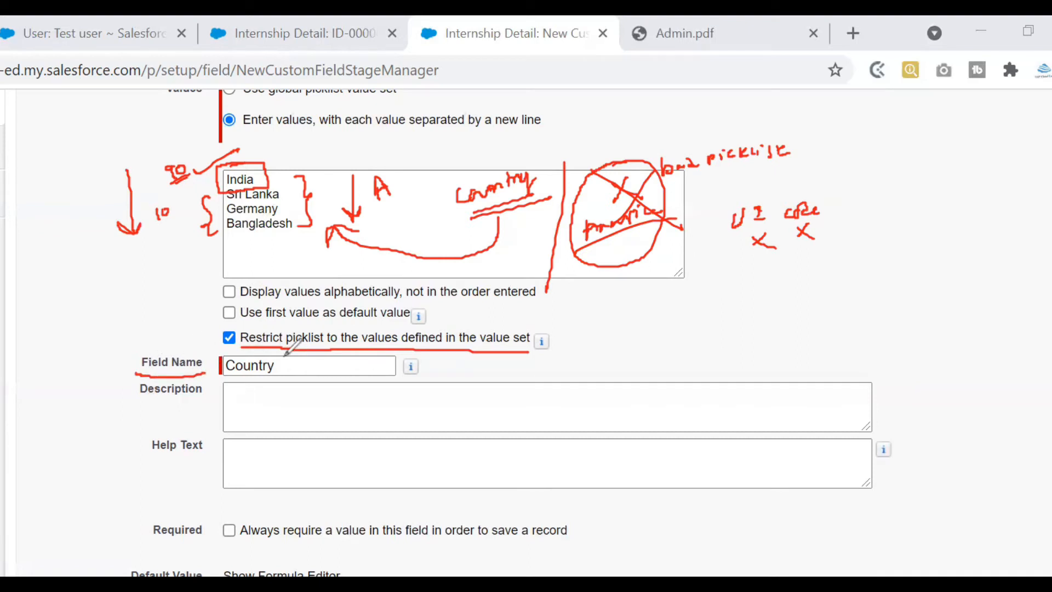
{"action": "left_click", "coordinate": [447, 366]}
{"action": "left_click", "coordinate": [327, 403]}
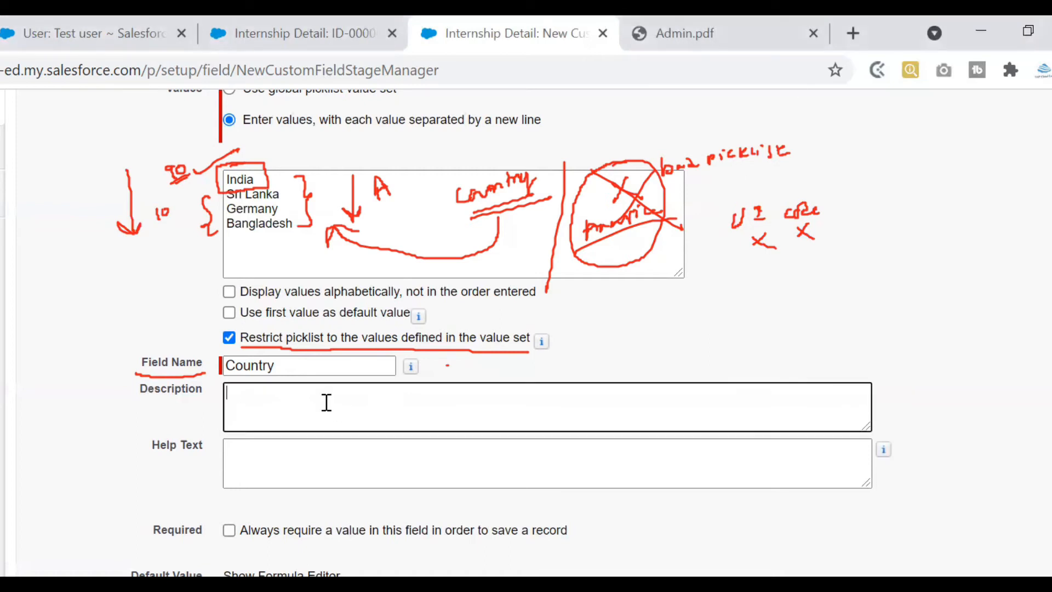
{"action": "type", "text": "creaw"}
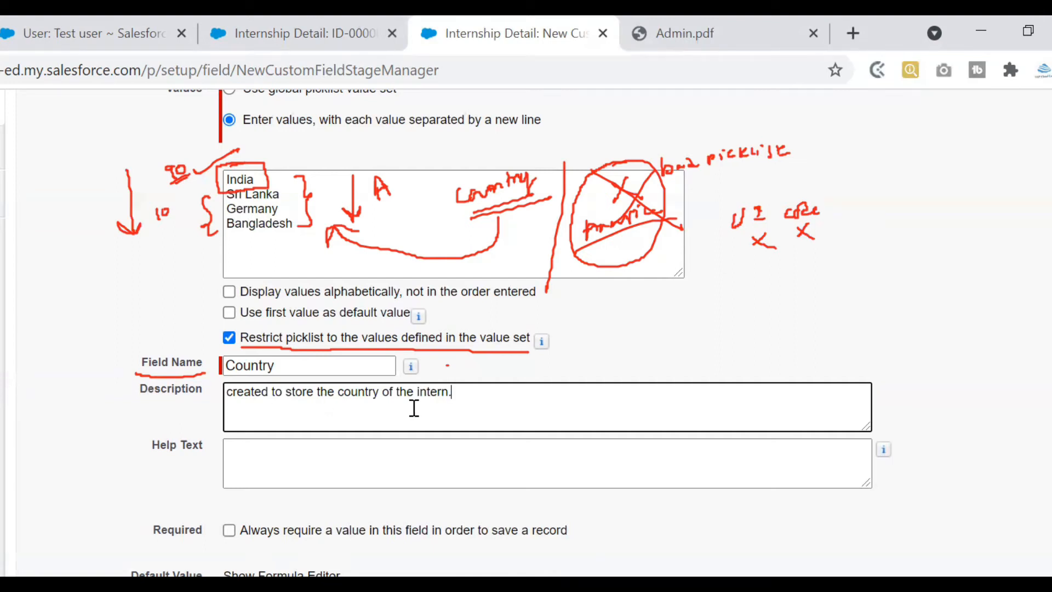
Clear the handwritten annotations and proceed to the field-level security stage, leaving the Country field not required
{"action": "scroll", "coordinate": [526, 328], "scroll_direction": "down", "scroll_amount": 3}
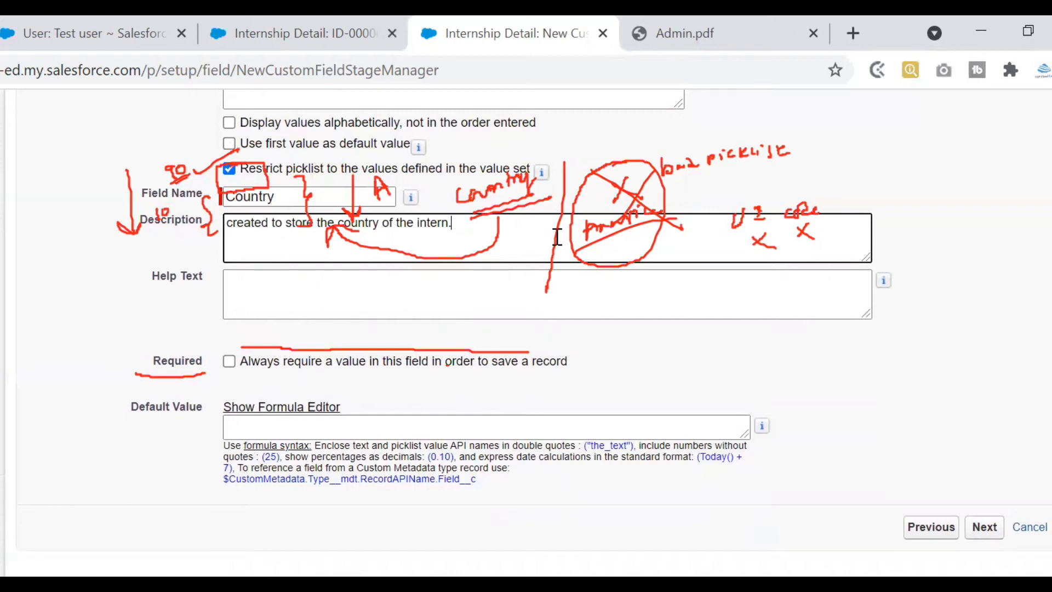
{"action": "key", "text": "Escape"}
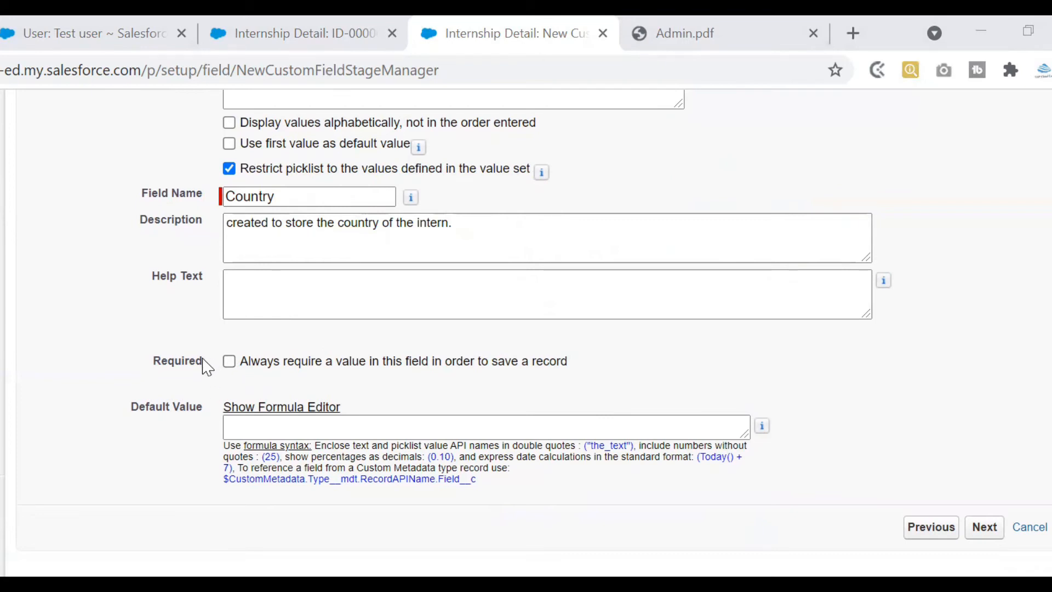
{"action": "left_click", "coordinate": [229, 363]}
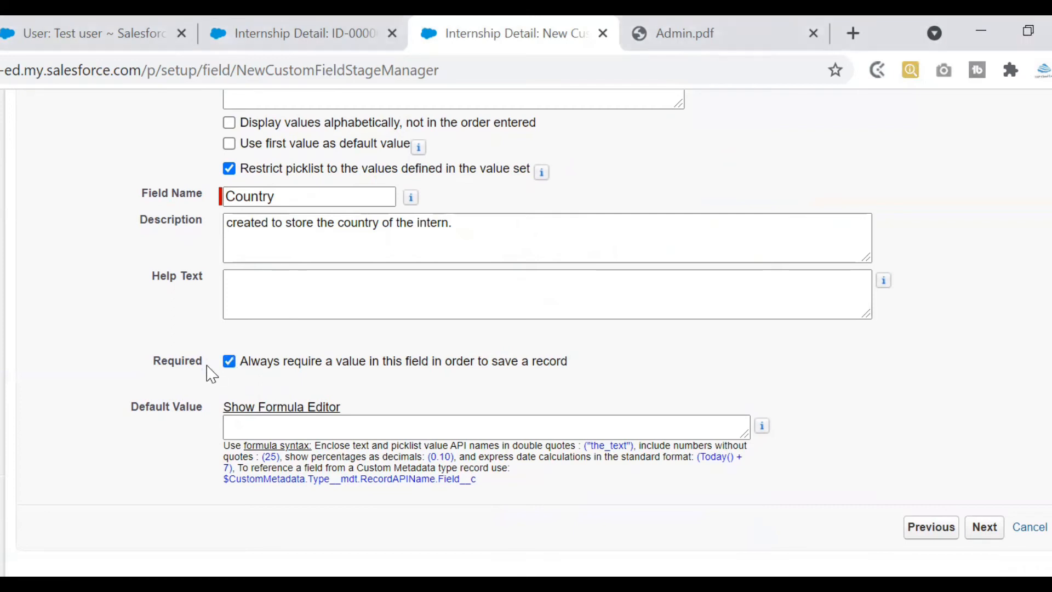
{"action": "left_click", "coordinate": [229, 363]}
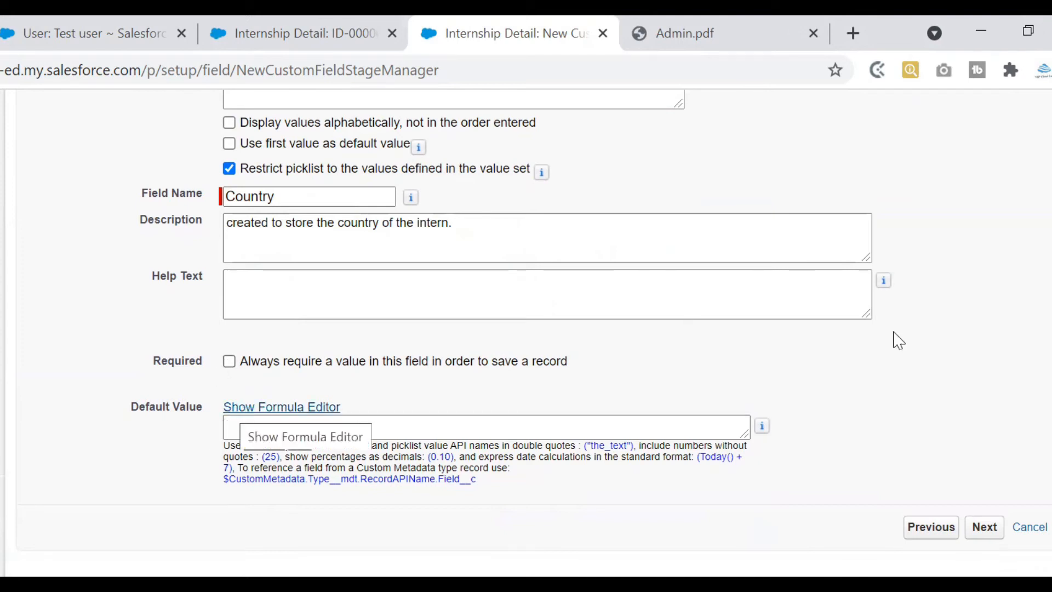
{"action": "scroll", "coordinate": [894, 339], "scroll_direction": "up", "scroll_amount": 5}
{"action": "scroll", "coordinate": [299, 408], "scroll_direction": "down", "scroll_amount": 3}
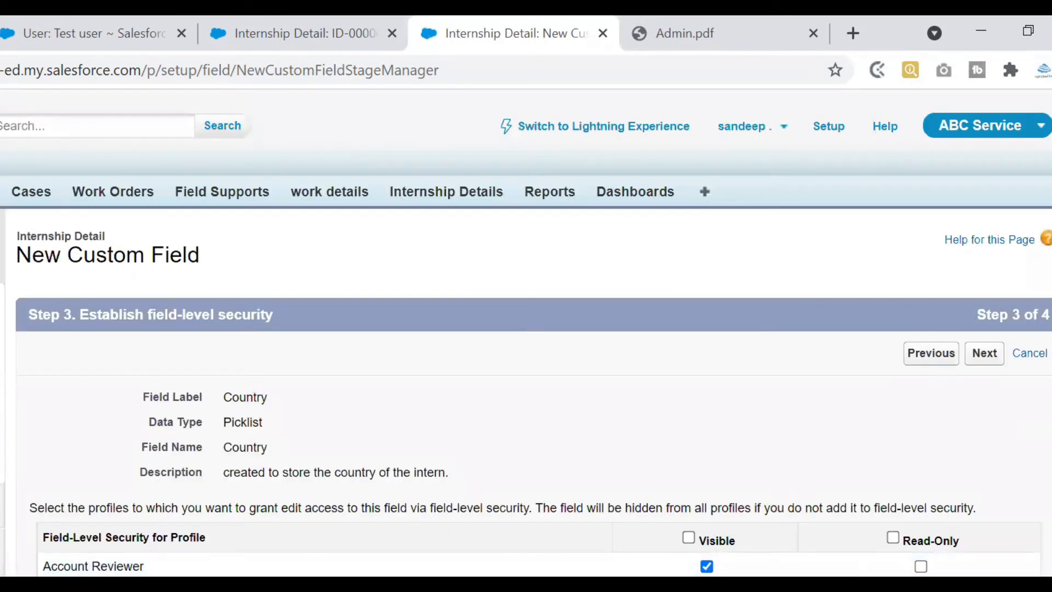
Remove visibility of the Country field from all profiles and highlight the "field-level security" heading text
{"action": "scroll", "coordinate": [526, 329], "scroll_direction": "down", "scroll_amount": 5}
{"action": "scroll", "coordinate": [526, 329], "scroll_direction": "up", "scroll_amount": 3}
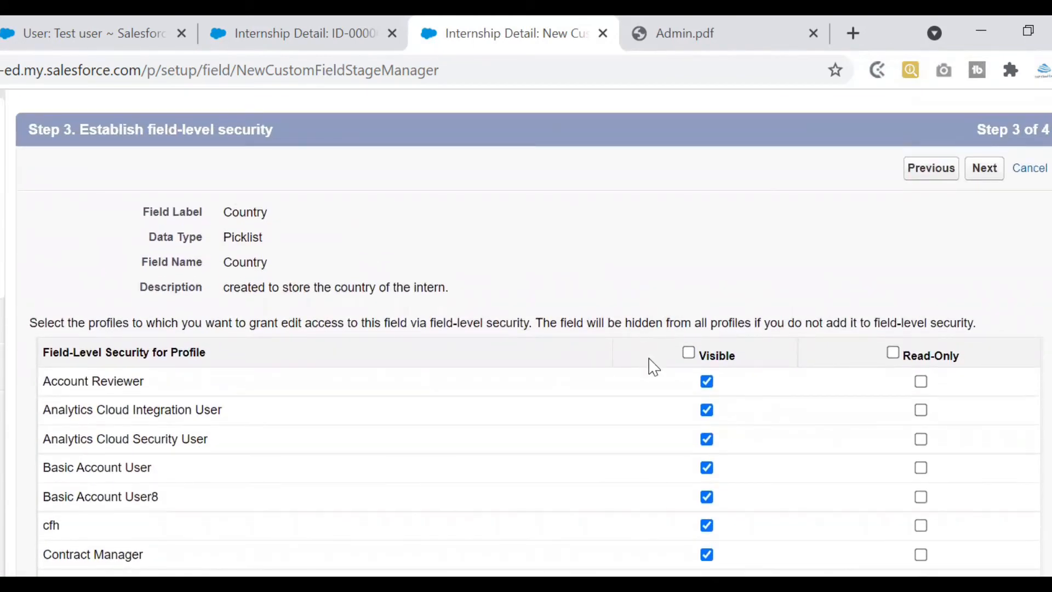
{"action": "left_click", "coordinate": [689, 352]}
{"action": "left_click", "coordinate": [689, 353]}
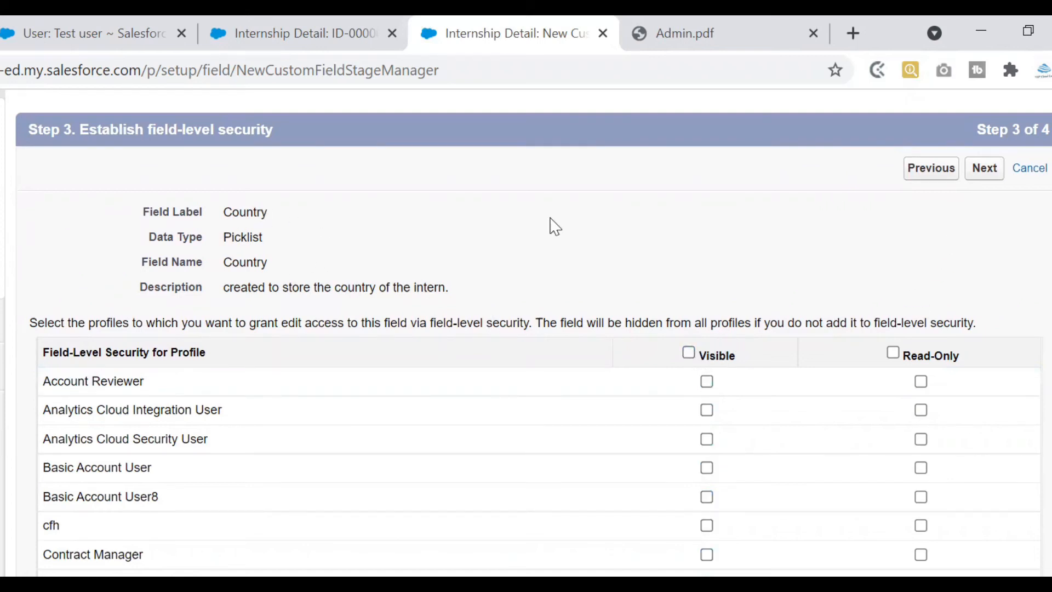
{"action": "left_click_drag", "start_coordinate": [146, 130], "coordinate": [310, 138]}
{"action": "double_click", "coordinate": [188, 352]}
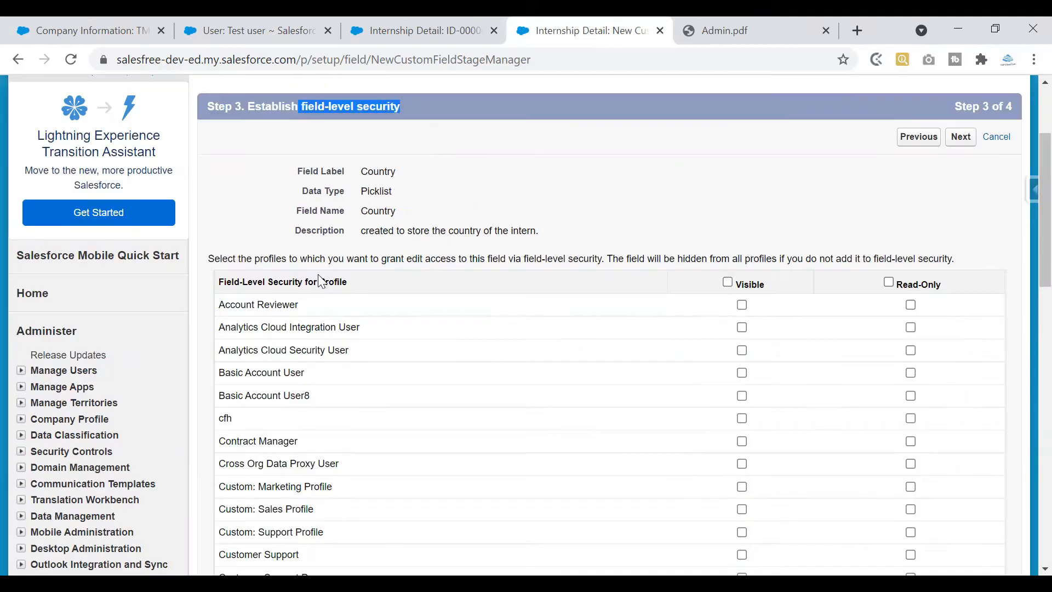
Make the Country field visible to the System Administrator profile only and continue to the page layouts stage
{"action": "left_click_drag", "start_coordinate": [1025, 169], "coordinate": [1027, 383]}
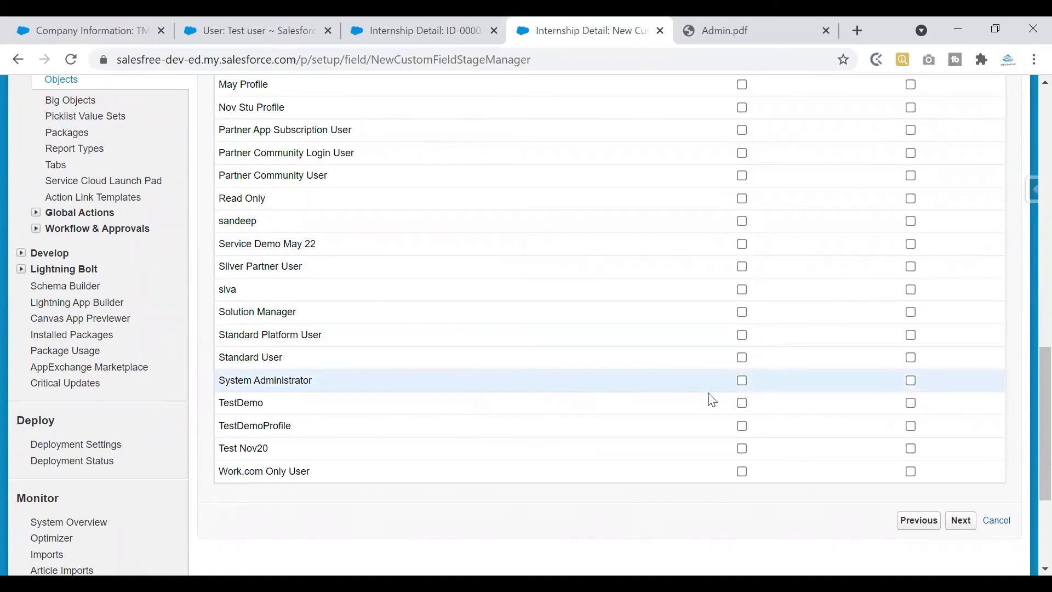
{"action": "left_click_drag", "start_coordinate": [215, 383], "coordinate": [344, 384]}
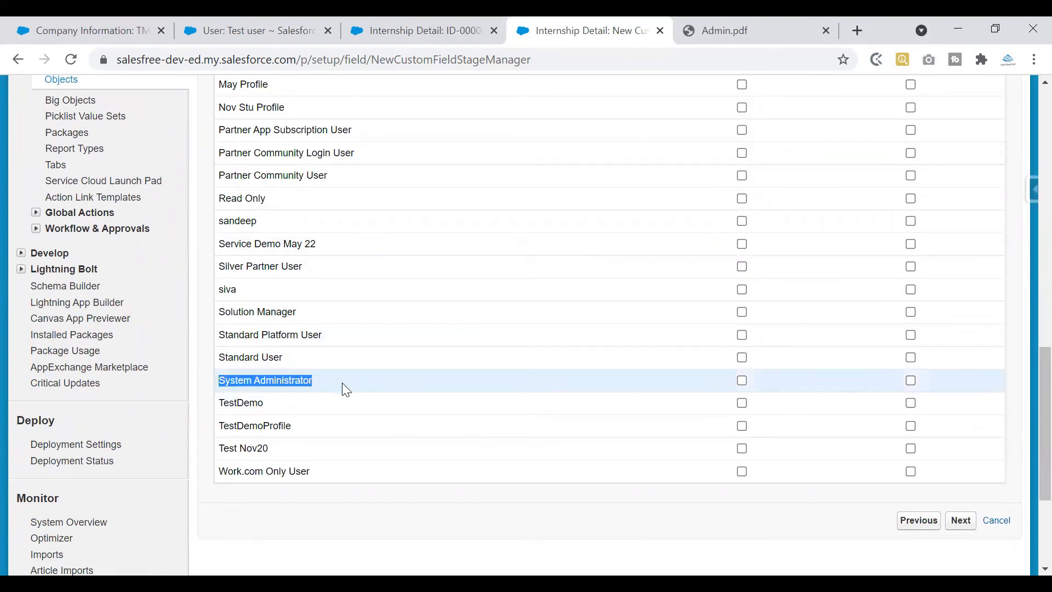
{"action": "left_click", "coordinate": [742, 380]}
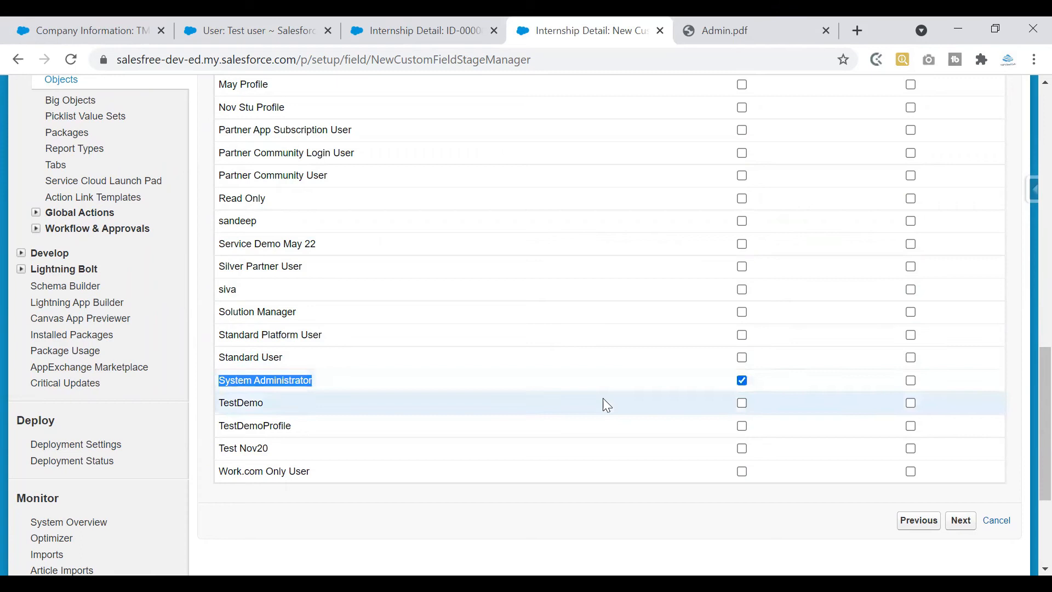
{"action": "left_click_drag", "start_coordinate": [1041, 454], "coordinate": [1041, 187]}
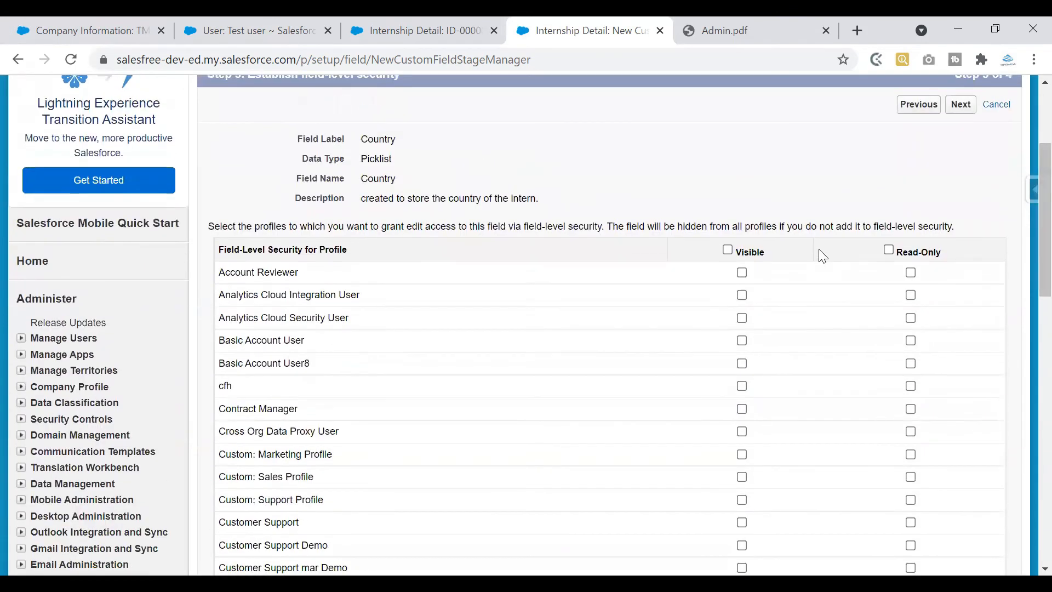
{"action": "scroll", "coordinate": [1025, 265], "scroll_direction": "down", "scroll_amount": 12}
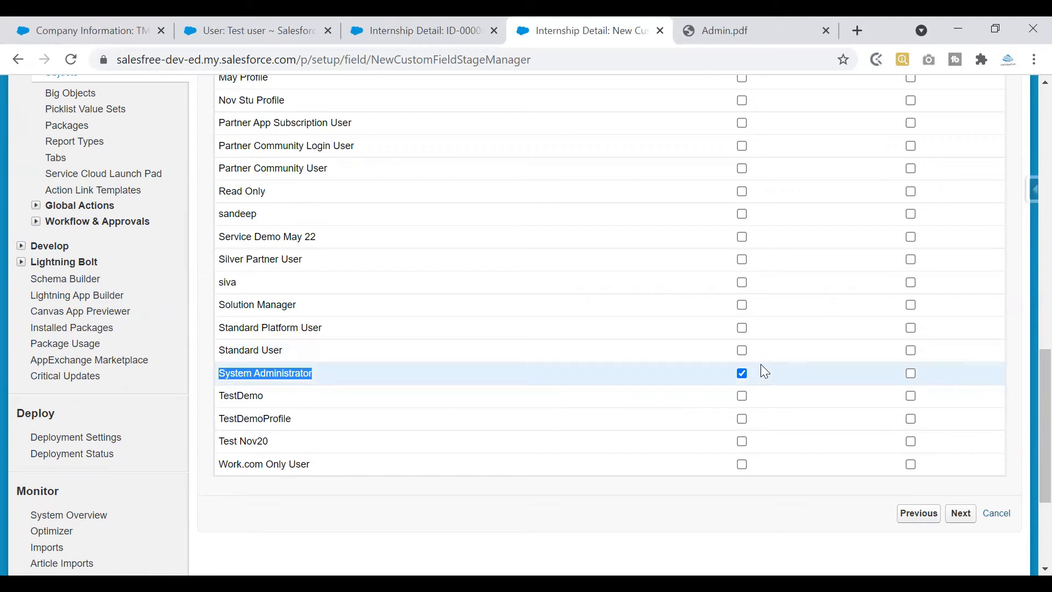
{"action": "left_click", "coordinate": [964, 515]}
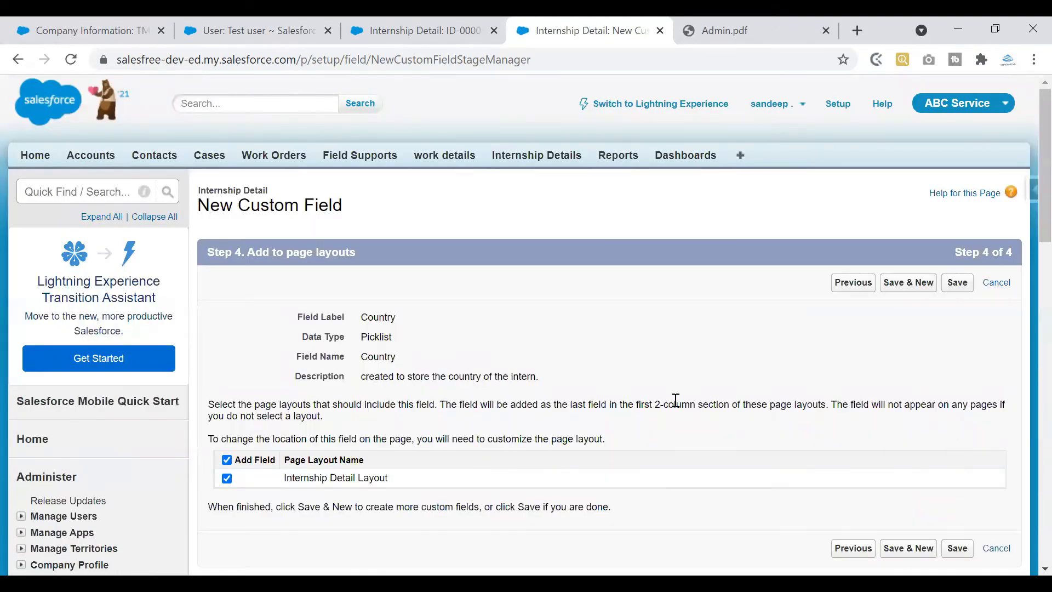
Highlight the "Add to page layouts" heading and compare it with the fields shown on the ID-000001 internship record
{"action": "left_click_drag", "start_coordinate": [252, 250], "coordinate": [360, 256]}
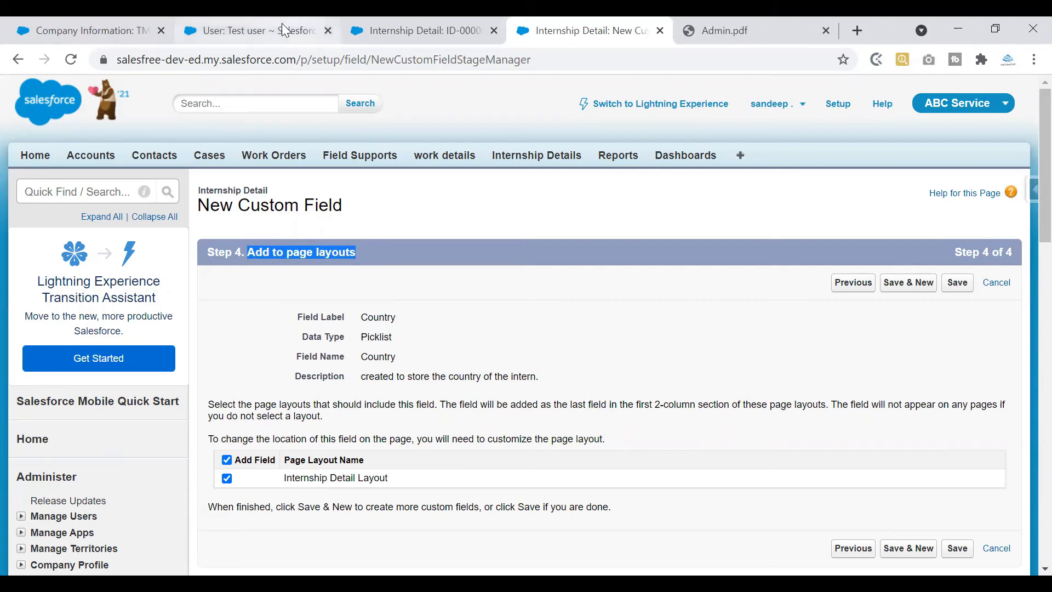
{"action": "left_click", "coordinate": [416, 31]}
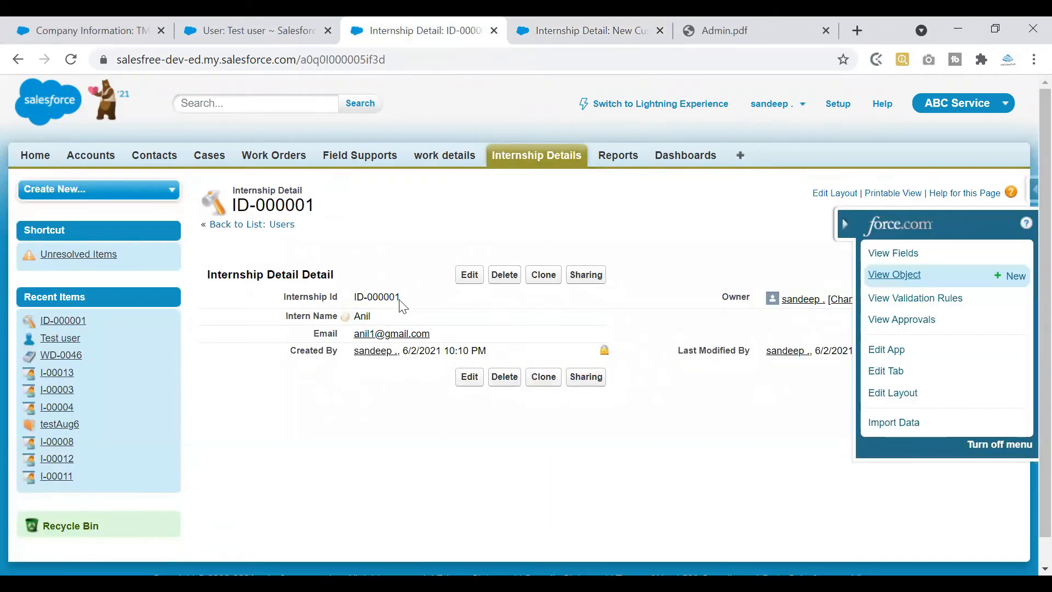
{"action": "left_click", "coordinate": [541, 37]}
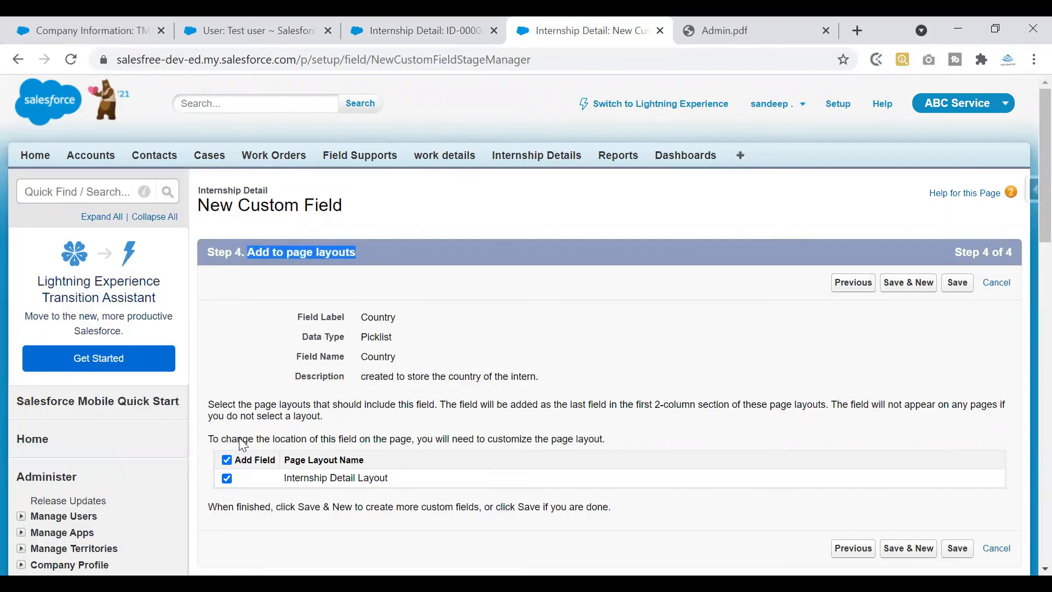
{"action": "left_click", "coordinate": [396, 33]}
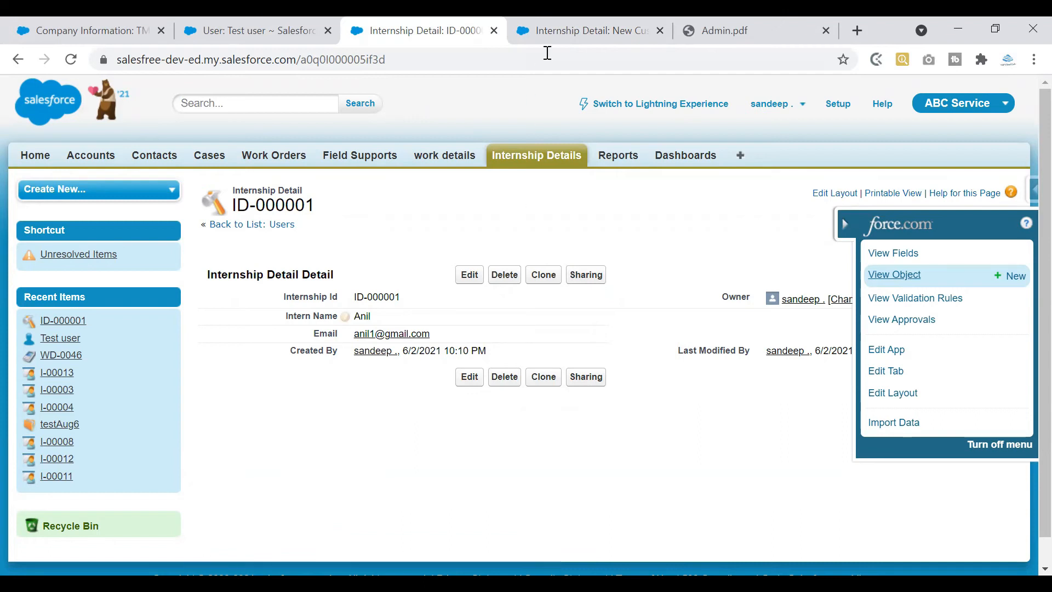
{"action": "left_click", "coordinate": [561, 32]}
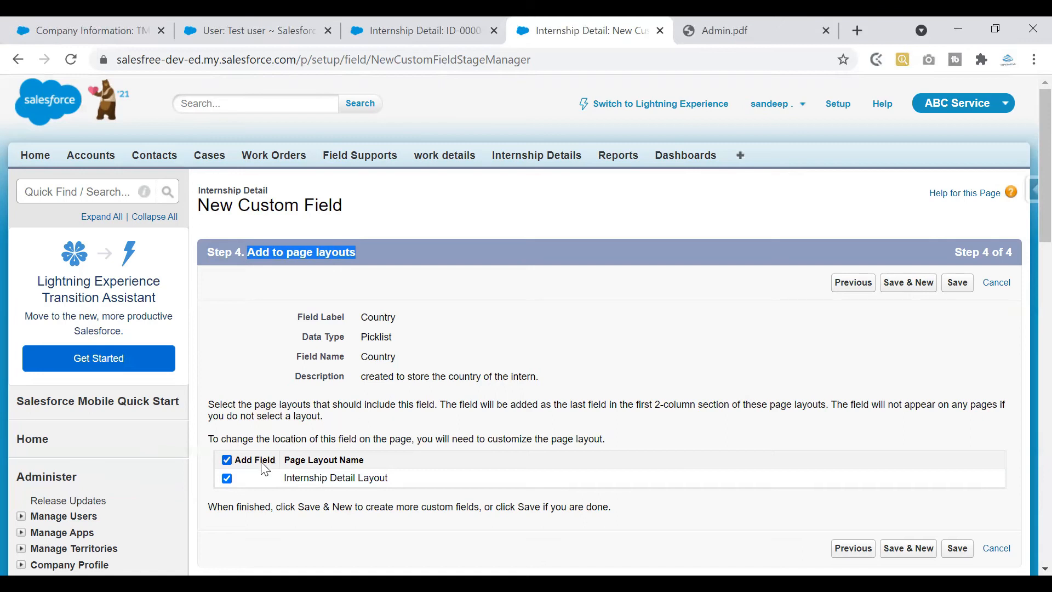
Underline and tick the Save option on the page layouts stage and draw an arrow pointing at Save & New
{"action": "left_click", "coordinate": [227, 464]}
{"action": "left_click_drag", "start_coordinate": [943, 295], "coordinate": [972, 294]}
{"action": "left_click_drag", "start_coordinate": [901, 245], "coordinate": [908, 262]}
{"action": "left_click_drag", "start_coordinate": [896, 260], "coordinate": [910, 265]}
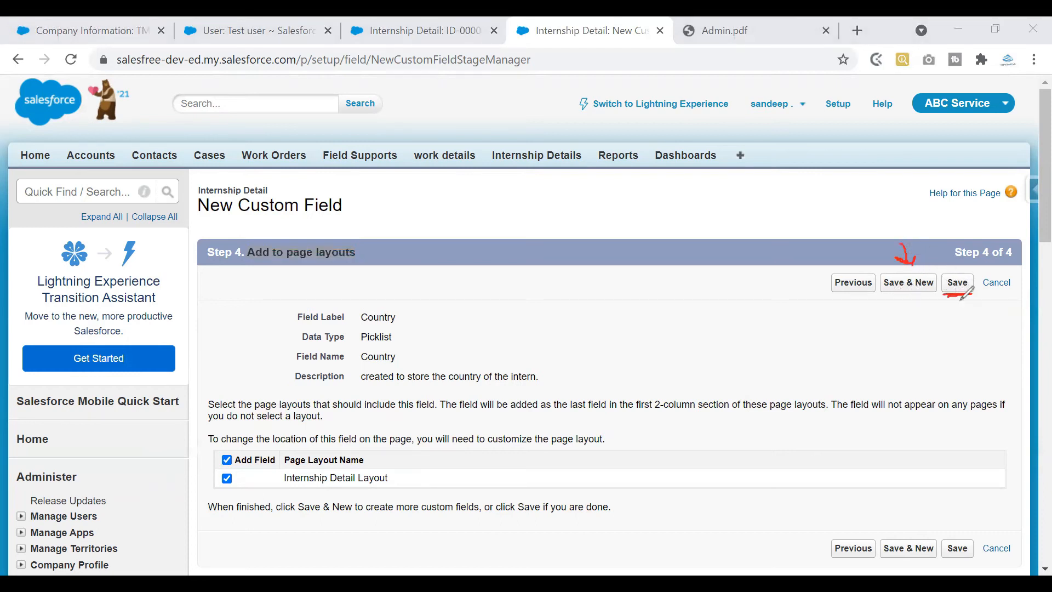
{"action": "left_click", "coordinate": [957, 265]}
{"action": "left_click_drag", "start_coordinate": [956, 264], "coordinate": [976, 256]}
Handwrite "Country" and "City" joined by a brace above the buttons, and add a tick beneath Save & New
{"action": "mouse_move", "coordinate": [675, 217]}
{"action": "left_mouse_down"}
{"action": "mouse_move", "coordinate": [751, 196]}
{"action": "mouse_move", "coordinate": [724, 246]}
{"action": "mouse_move", "coordinate": [740, 230]}
{"action": "mouse_move", "coordinate": [756, 241]}
{"action": "mouse_move", "coordinate": [750, 233]}
{"action": "left_mouse_up"}
{"action": "mouse_move", "coordinate": [759, 190]}
{"action": "left_mouse_down"}
{"action": "mouse_move", "coordinate": [770, 192]}
{"action": "mouse_move", "coordinate": [765, 230]}
{"action": "left_mouse_up"}
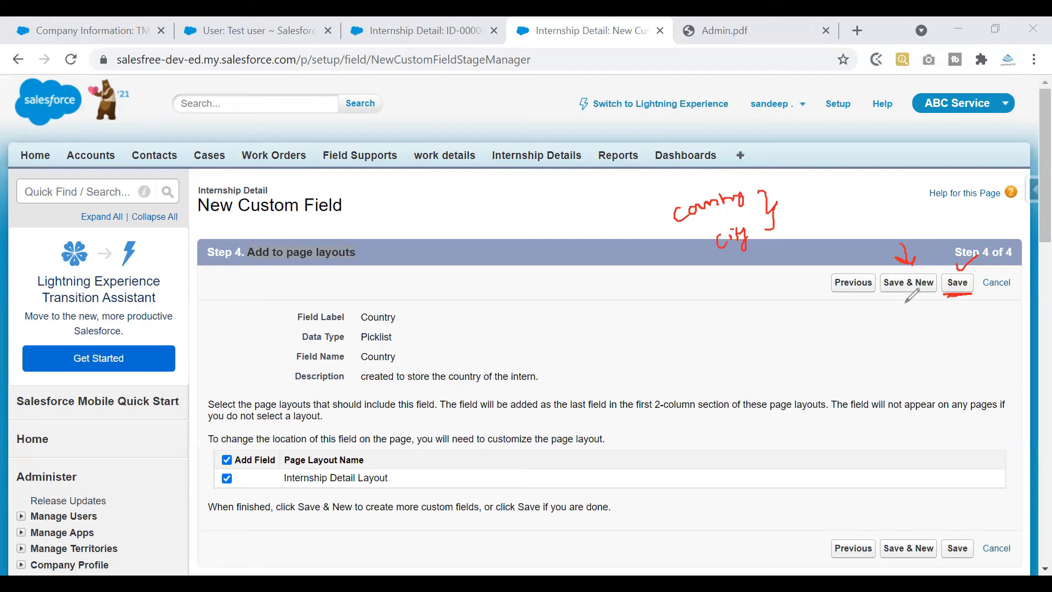
{"action": "left_click_drag", "start_coordinate": [902, 298], "coordinate": [919, 288]}
Save the Country field and highlight its Picklist data type in the object's custom fields list
{"action": "left_click", "coordinate": [961, 287]}
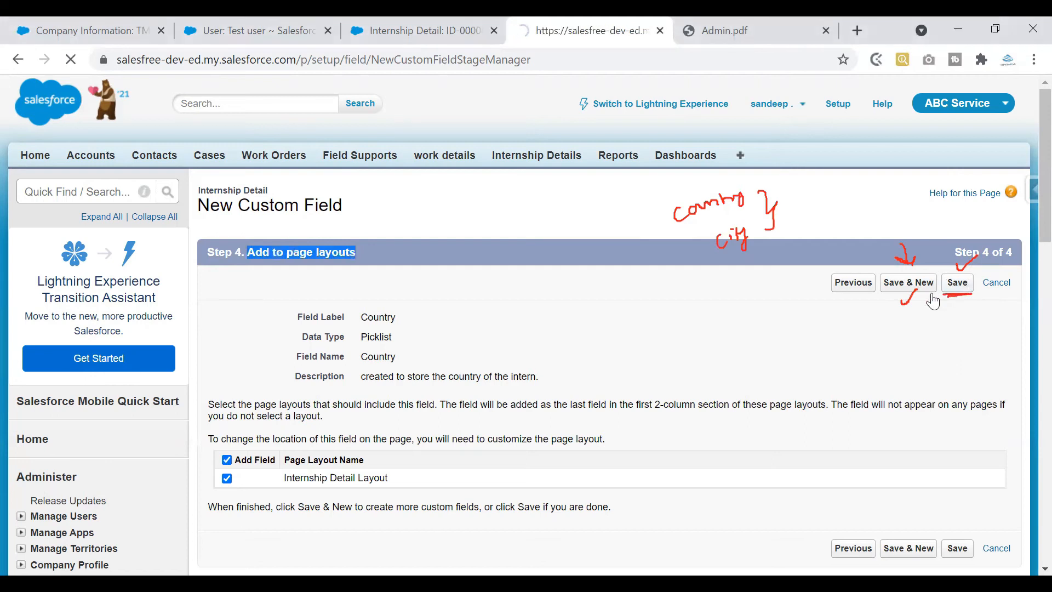
{"action": "scroll", "coordinate": [1026, 217], "scroll_direction": "down", "scroll_amount": 2}
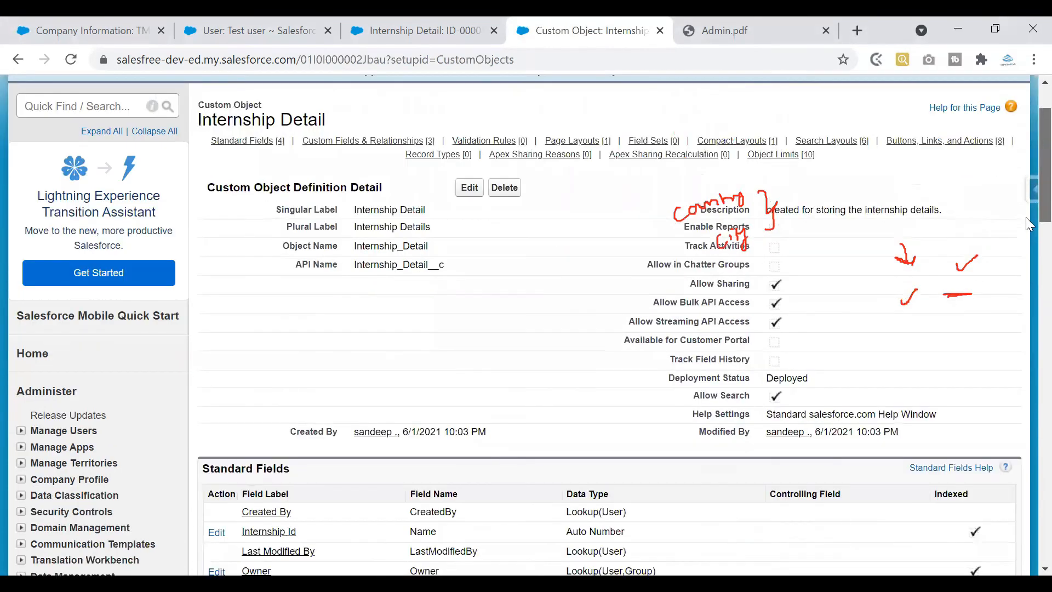
{"action": "scroll", "coordinate": [1026, 230], "scroll_direction": "down", "scroll_amount": 5}
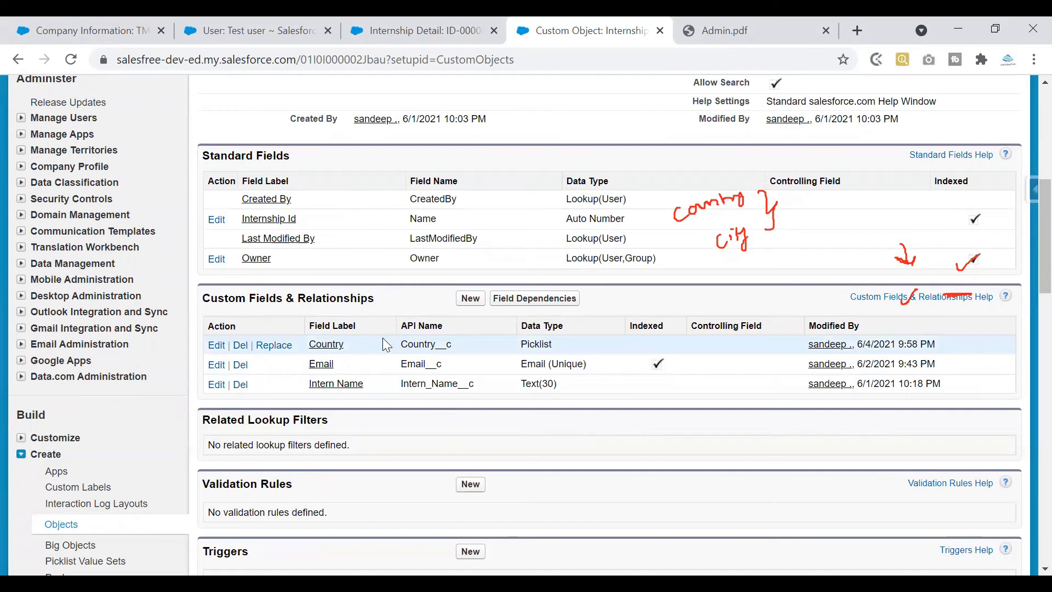
{"action": "left_click_drag", "start_coordinate": [400, 345], "coordinate": [564, 354]}
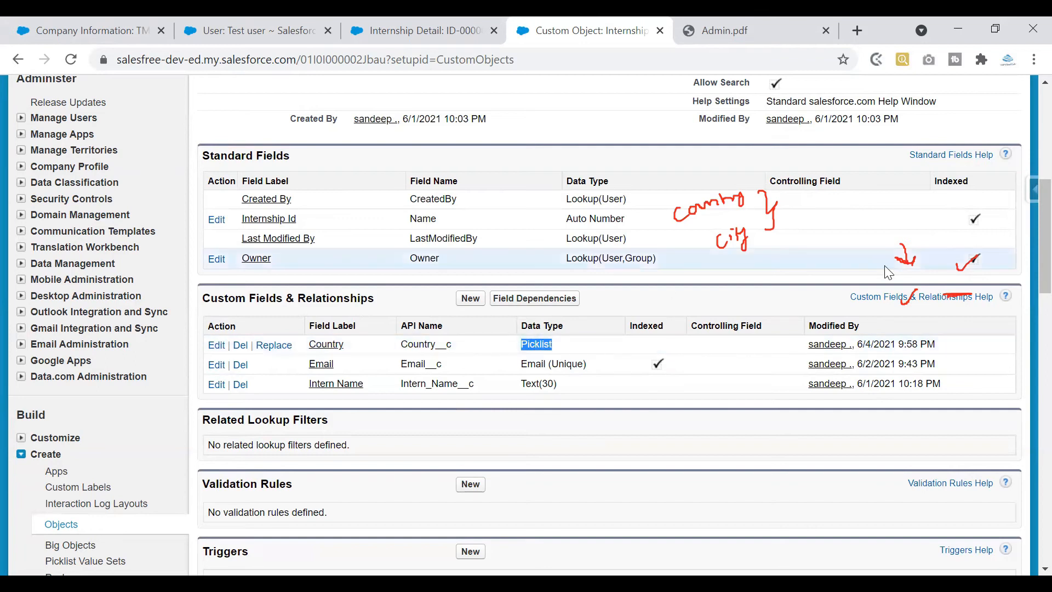
{"action": "scroll", "coordinate": [1026, 249], "scroll_direction": "up", "scroll_amount": 4}
{"action": "scroll", "coordinate": [1026, 194], "scroll_direction": "down", "scroll_amount": 4}
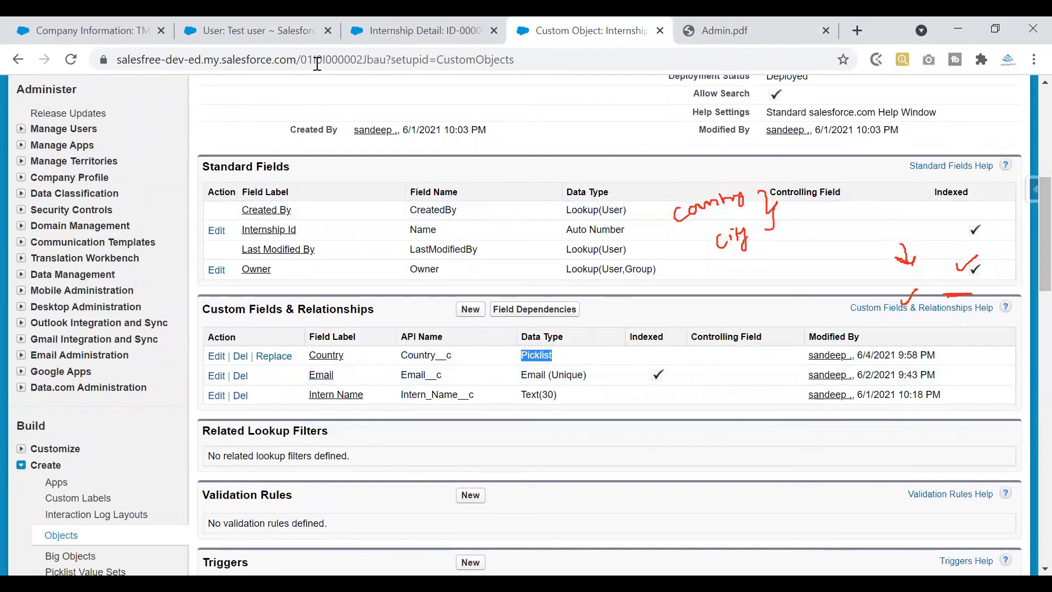
Start a new Internship Detail record and highlight the Country label on its form
{"action": "left_click", "coordinate": [396, 28]}
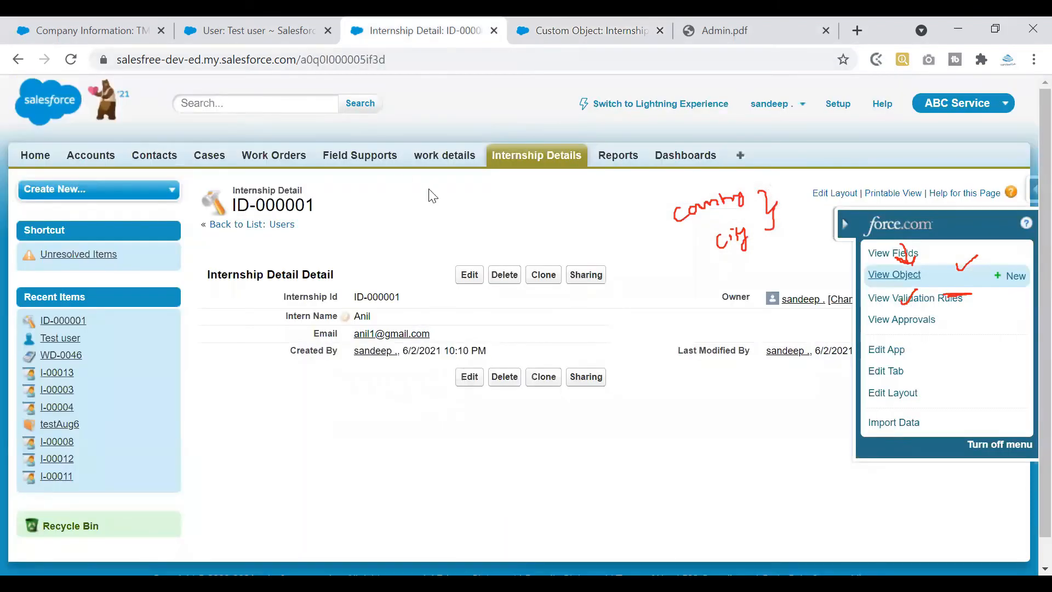
{"action": "left_click", "coordinate": [534, 158]}
{"action": "left_click", "coordinate": [465, 279]}
{"action": "left_click", "coordinate": [425, 351]}
{"action": "double_click", "coordinate": [313, 344]}
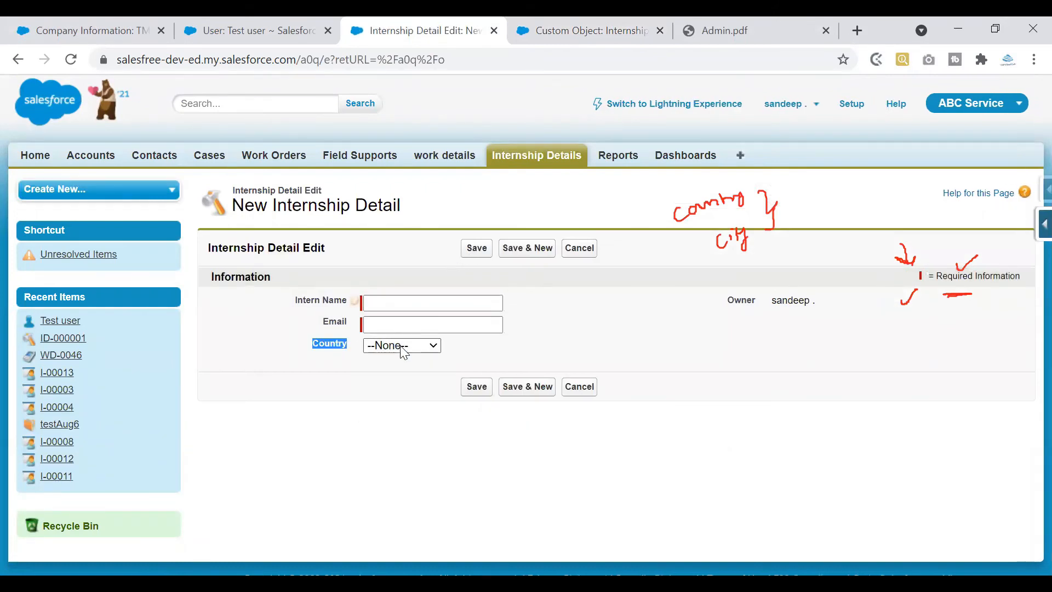
Examine the Country picklist's options without choosing one, and clear the handwritten annotations
{"action": "left_click", "coordinate": [404, 349]}
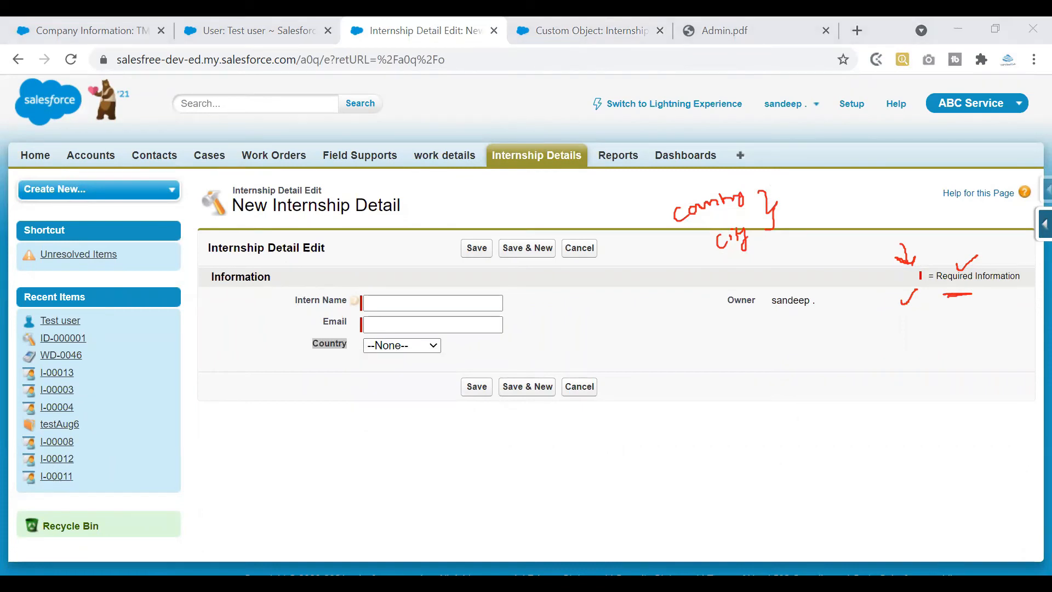
{"action": "left_click", "coordinate": [419, 347]}
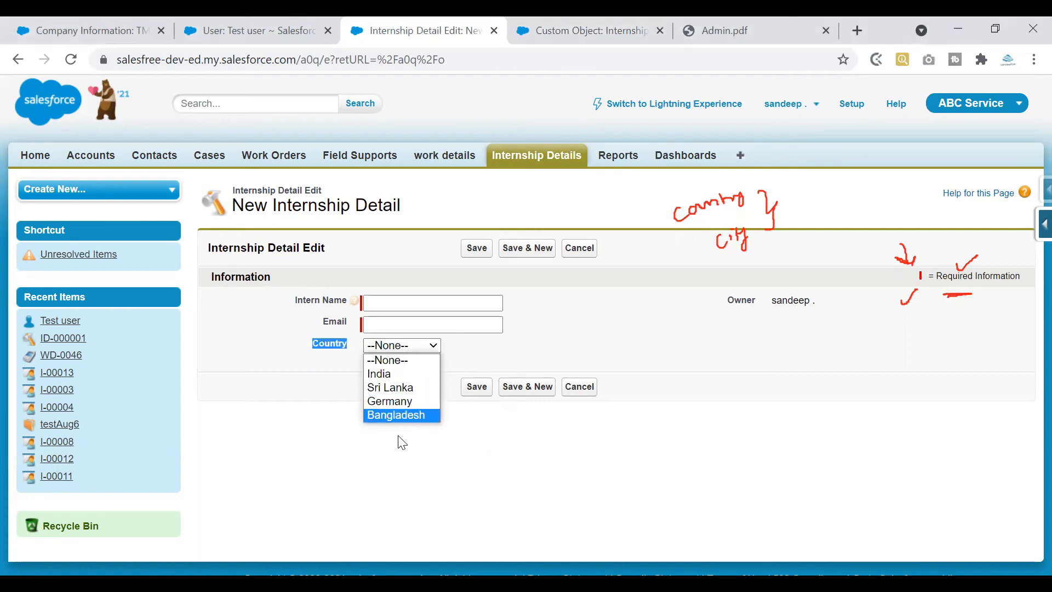
{"action": "left_click", "coordinate": [510, 470]}
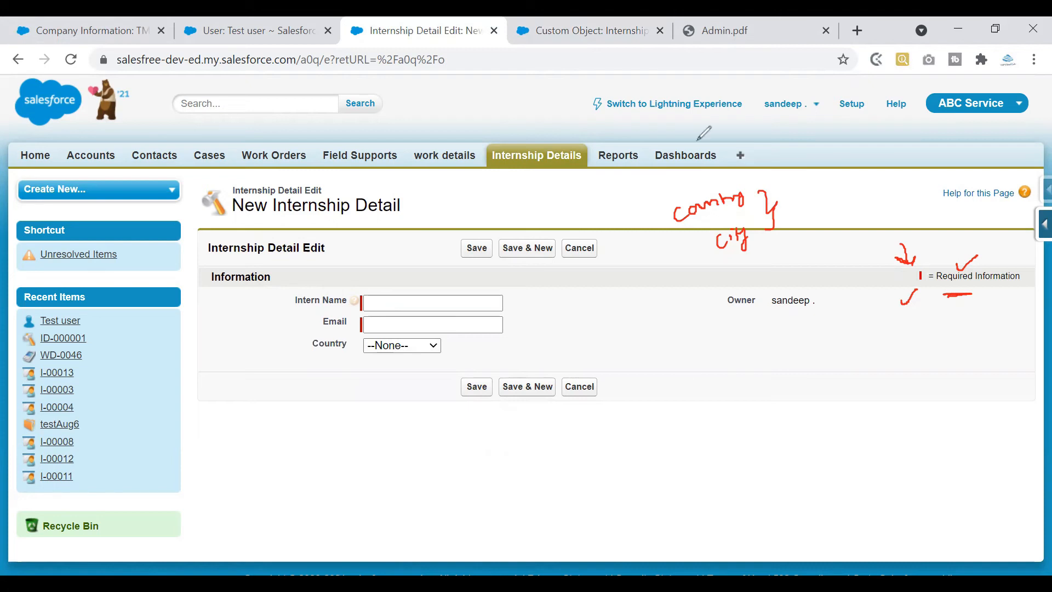
{"action": "key", "text": "Escape"}
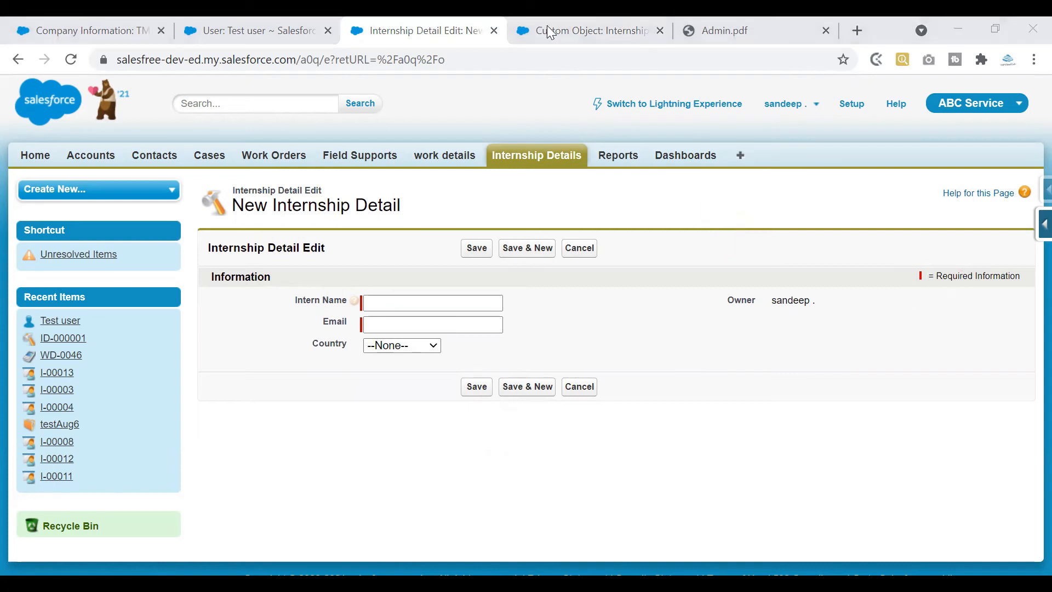
Start another custom field on the Internship Detail object and choose the Picklist data type for it
{"action": "left_click", "coordinate": [578, 36]}
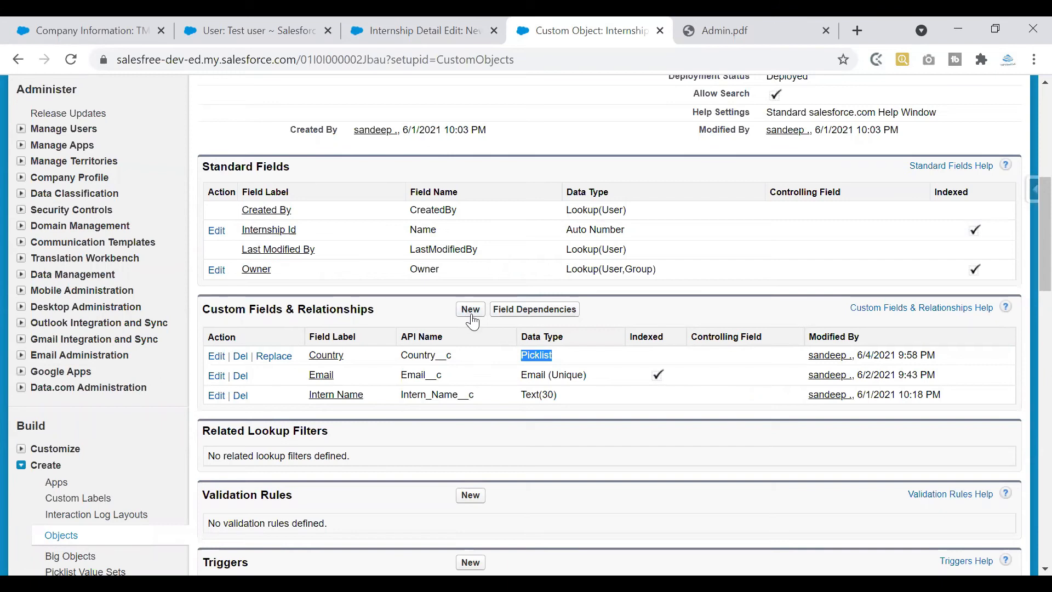
{"action": "left_click", "coordinate": [472, 311]}
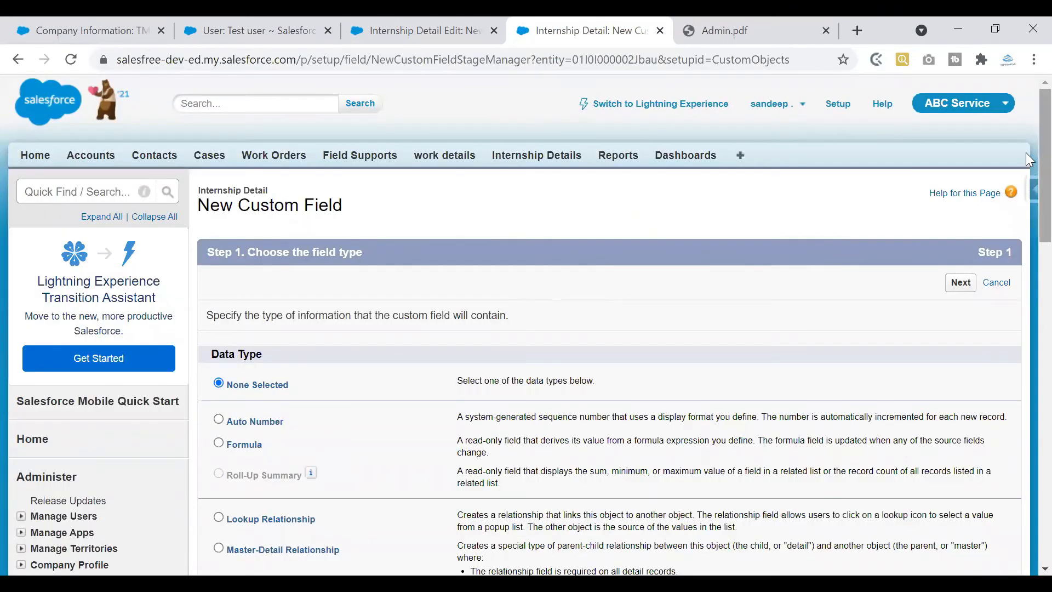
{"action": "scroll", "coordinate": [1029, 159], "scroll_direction": "down", "scroll_amount": 7}
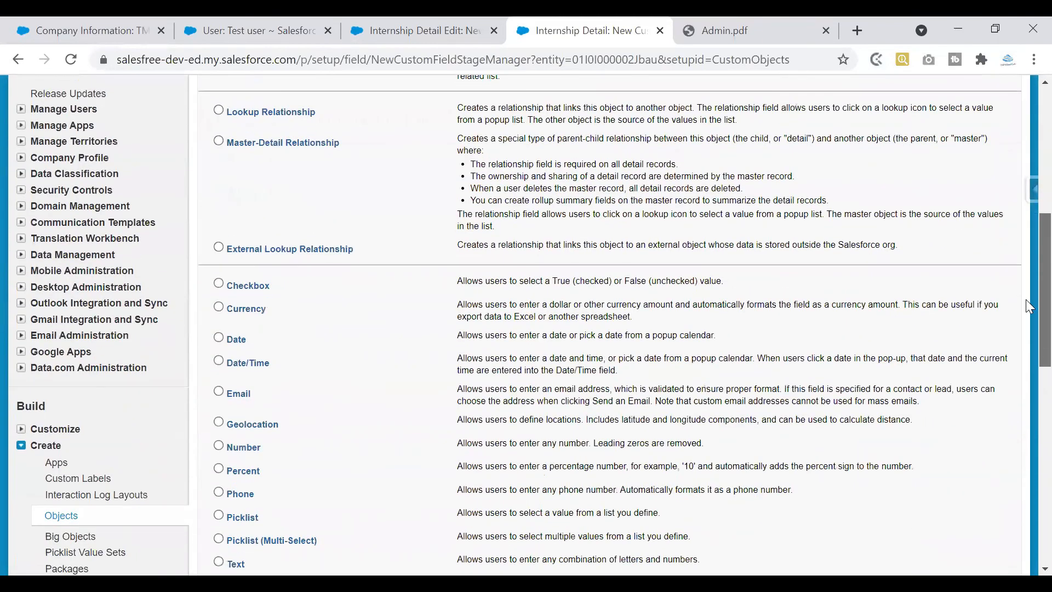
{"action": "scroll", "coordinate": [1027, 290], "scroll_direction": "down", "scroll_amount": 3}
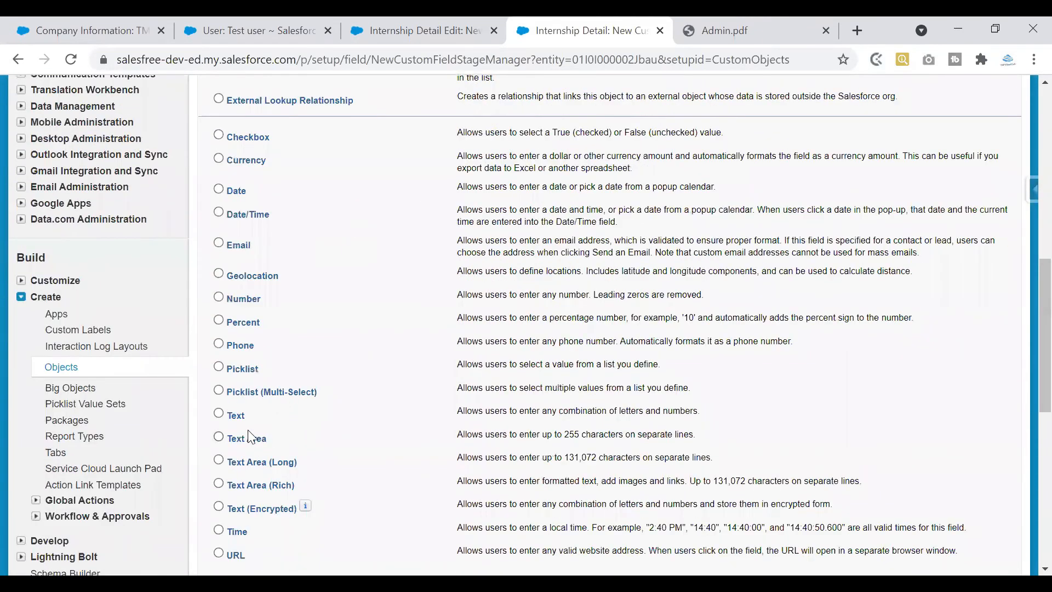
{"action": "left_click", "coordinate": [219, 366]}
{"action": "scroll", "coordinate": [1012, 324], "scroll_direction": "down", "scroll_amount": 5}
{"action": "left_click", "coordinate": [956, 390]}
Label the picklist field City and enter the values Delhi, Mumbai, Hyderabad, Dhaka, Coloumbo and Berlin on separate lines
{"action": "left_click", "coordinate": [438, 318]}
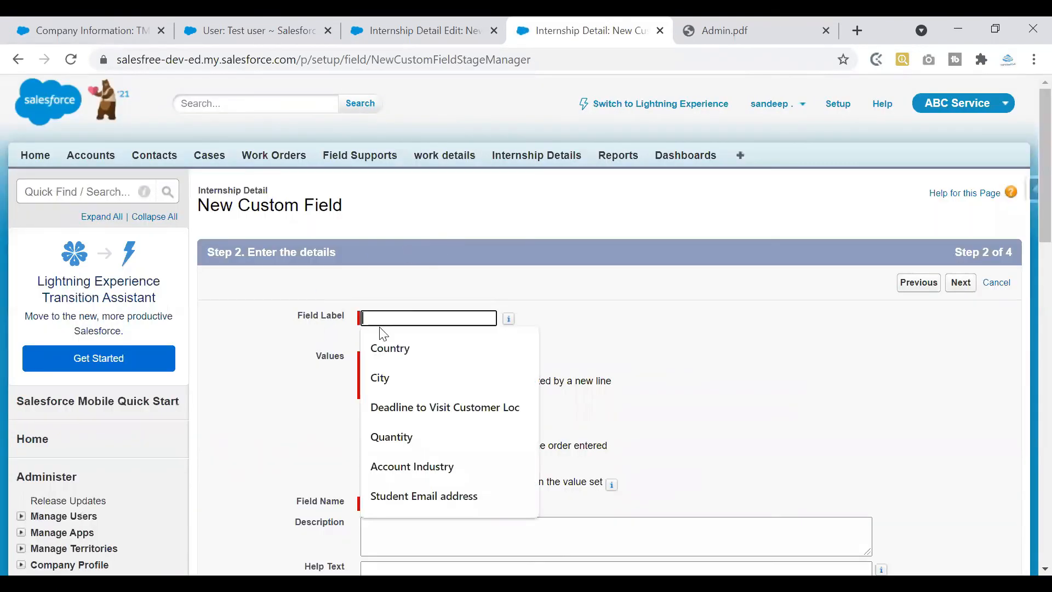
{"action": "left_click", "coordinate": [389, 376]}
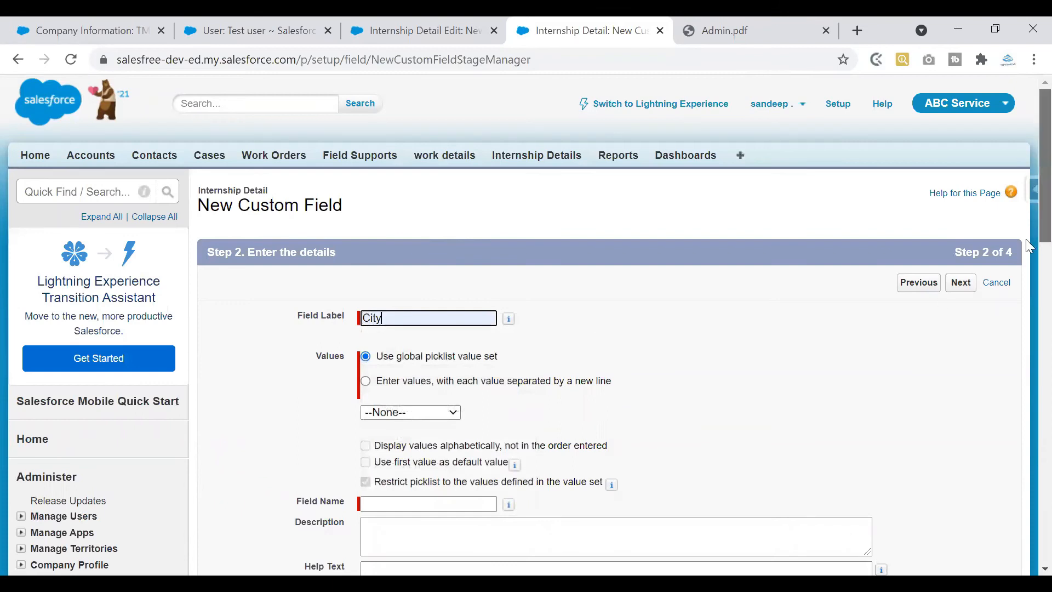
{"action": "scroll", "coordinate": [764, 192], "scroll_direction": "down", "scroll_amount": 2}
{"action": "left_click", "coordinate": [604, 293]}
{"action": "left_click", "coordinate": [572, 354]}
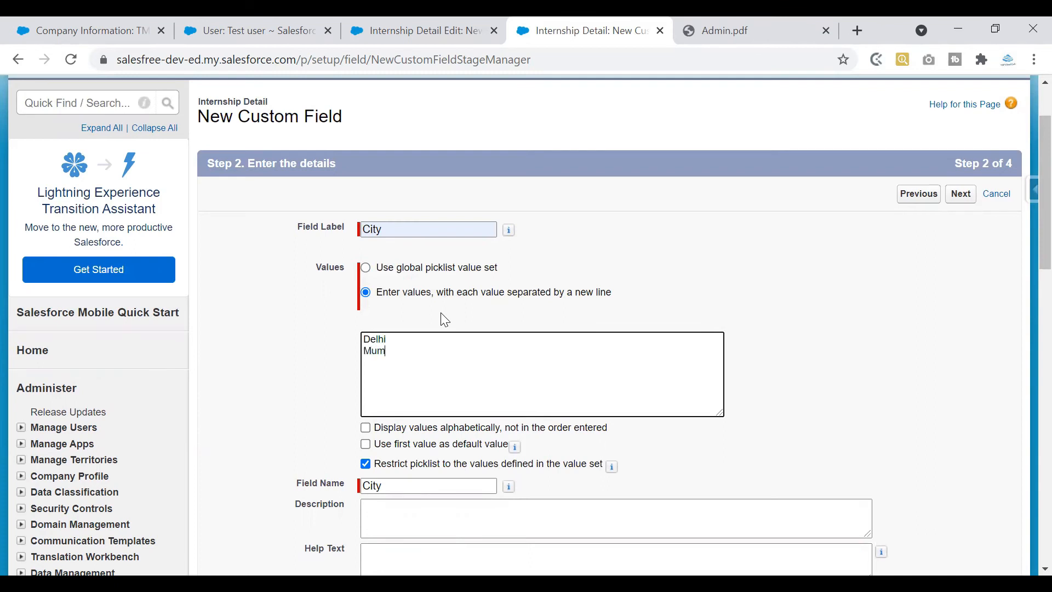
{"action": "type", "text": "ai "}
{"action": "type", "text": "Hyderabad "}
{"action": "type", "text": "Dhaka "}
{"action": "type", "text": "Coloumbo"}
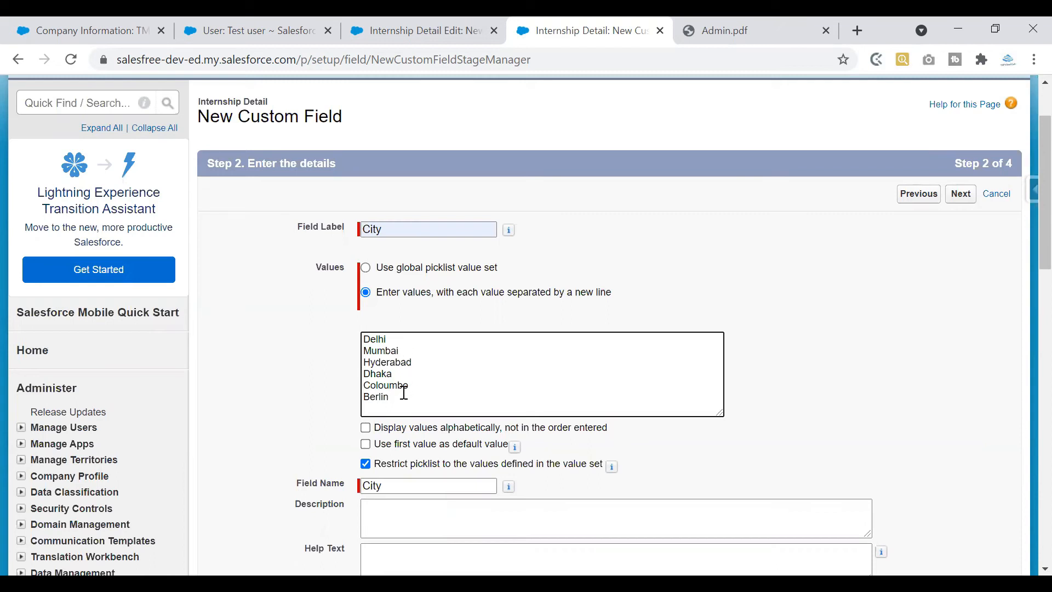
Highlight the City picklist's value list and its Field Name label
{"action": "left_click_drag", "start_coordinate": [366, 339], "coordinate": [400, 375]}
{"action": "left_click", "coordinate": [400, 375]}
{"action": "scroll", "coordinate": [1030, 248], "scroll_direction": "down", "scroll_amount": 3}
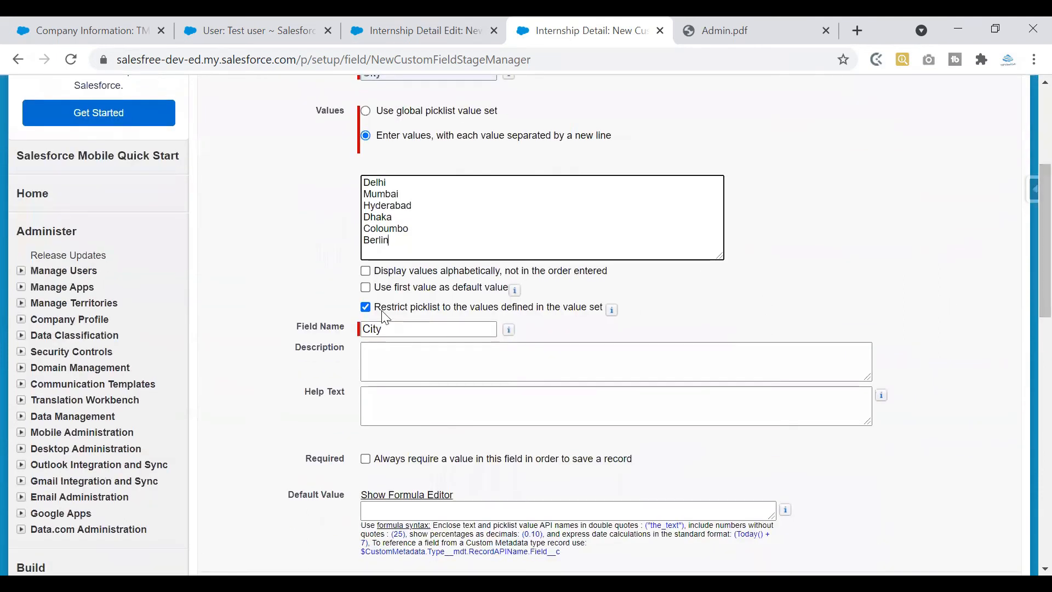
{"action": "left_click_drag", "start_coordinate": [402, 245], "coordinate": [367, 148]}
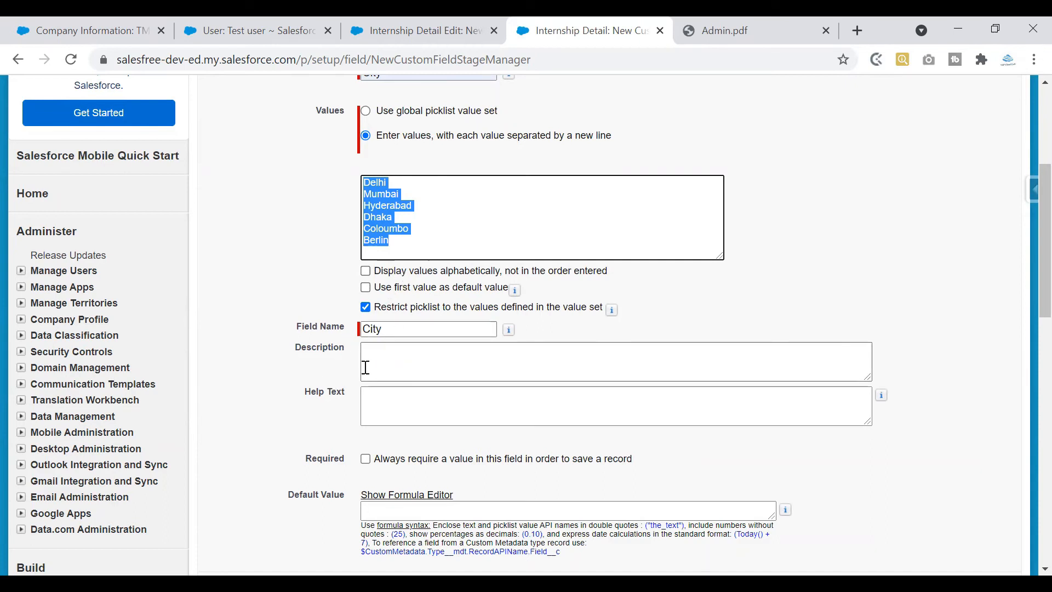
{"action": "left_click_drag", "start_coordinate": [296, 327], "coordinate": [352, 329]}
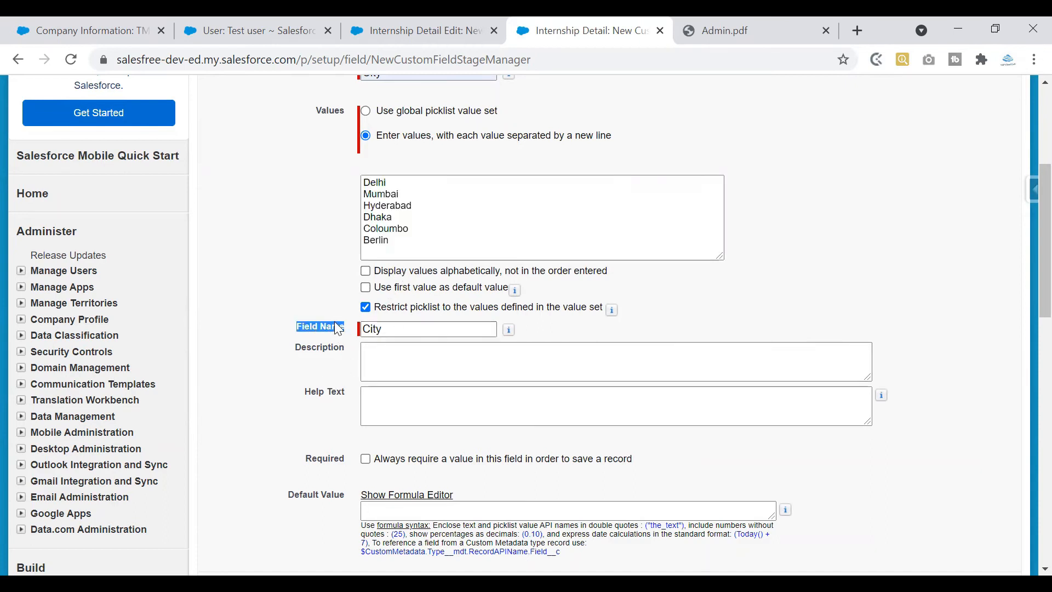
Enter a description for the City field saying it is created to save the city
{"action": "scroll", "coordinate": [338, 301], "scroll_direction": "down", "scroll_amount": 2}
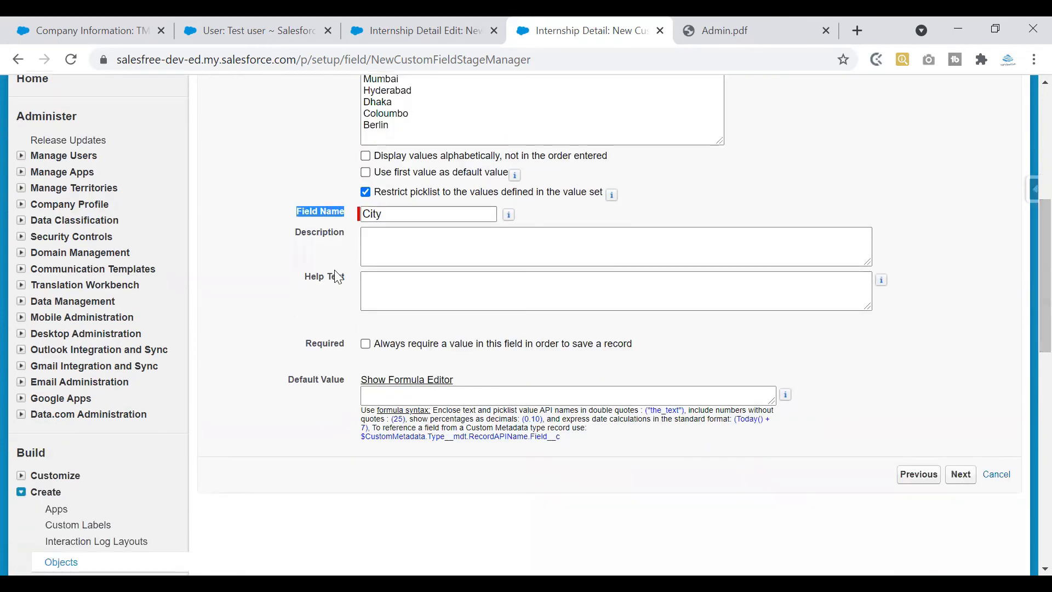
{"action": "left_click", "coordinate": [384, 239]}
{"action": "type", "text": "create"}
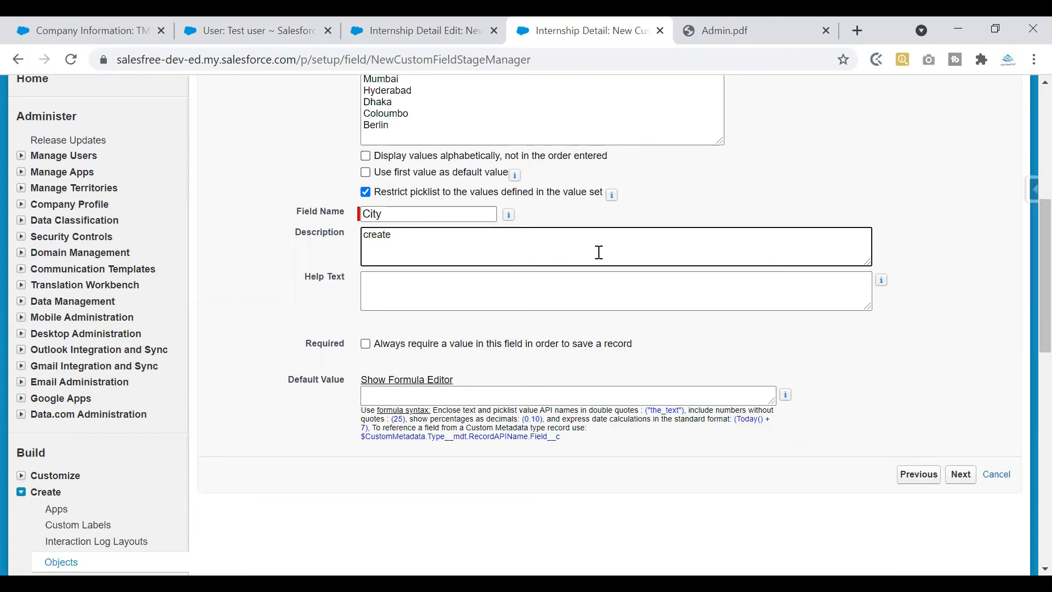
{"action": "type", "text": "d to save gthe"}
{"action": "key", "text": "BackSpace"}
{"action": "key", "text": "BackSpace"}
{"action": "key", "text": "BackSpace"}
{"action": "key", "text": "BackSpace"}
{"action": "type", "text": "teh"}
{"action": "key", "text": "BackSpace"}
{"action": "type", "text": "he city of hte in"}
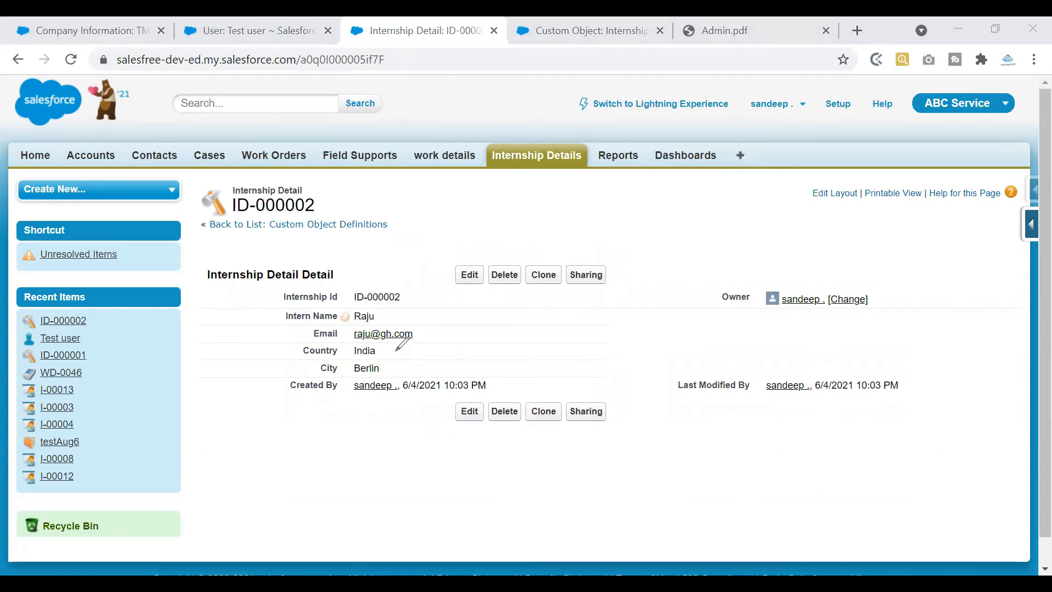
Mark the record's Country and City values with handwritten strokes, and examine both picklists in its edit form without saving
{"action": "left_click_drag", "start_coordinate": [394, 347], "coordinate": [426, 340]}
{"action": "left_click_drag", "start_coordinate": [349, 346], "coordinate": [345, 374]}
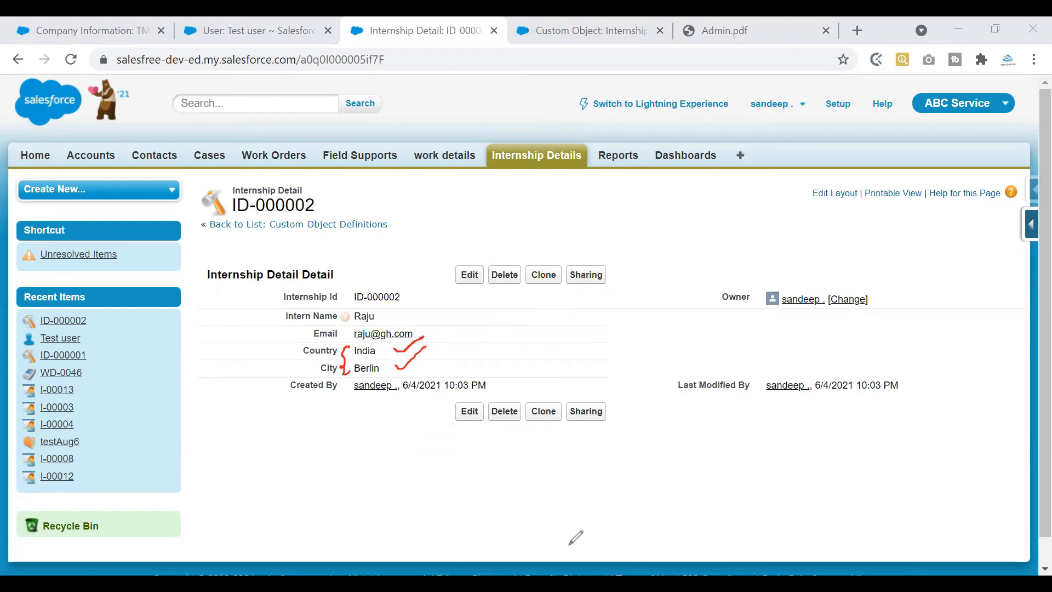
{"action": "left_click", "coordinate": [470, 275]}
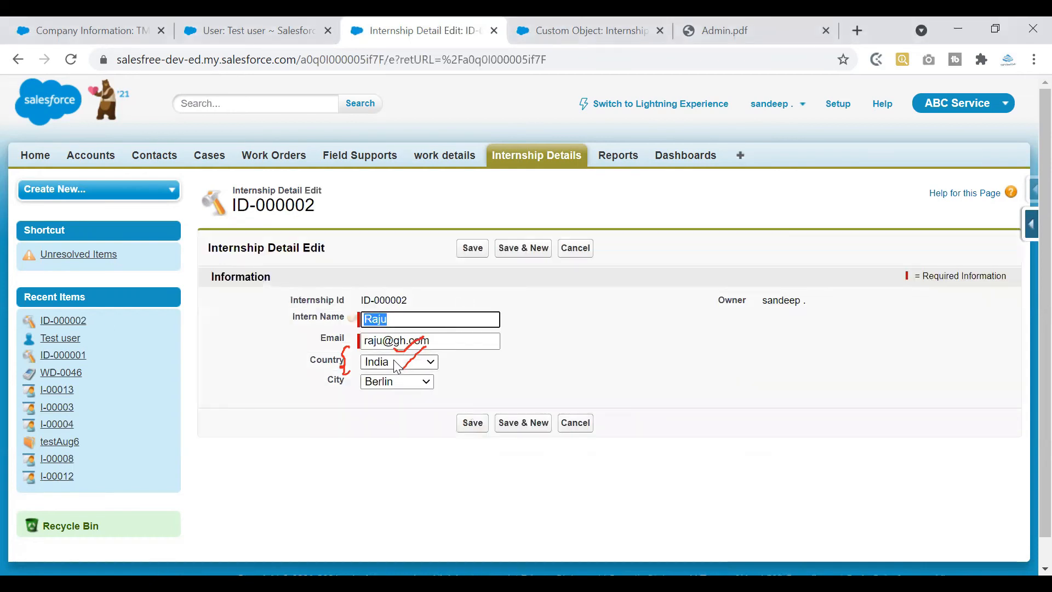
{"action": "left_click", "coordinate": [397, 364]}
{"action": "left_click", "coordinate": [387, 389]}
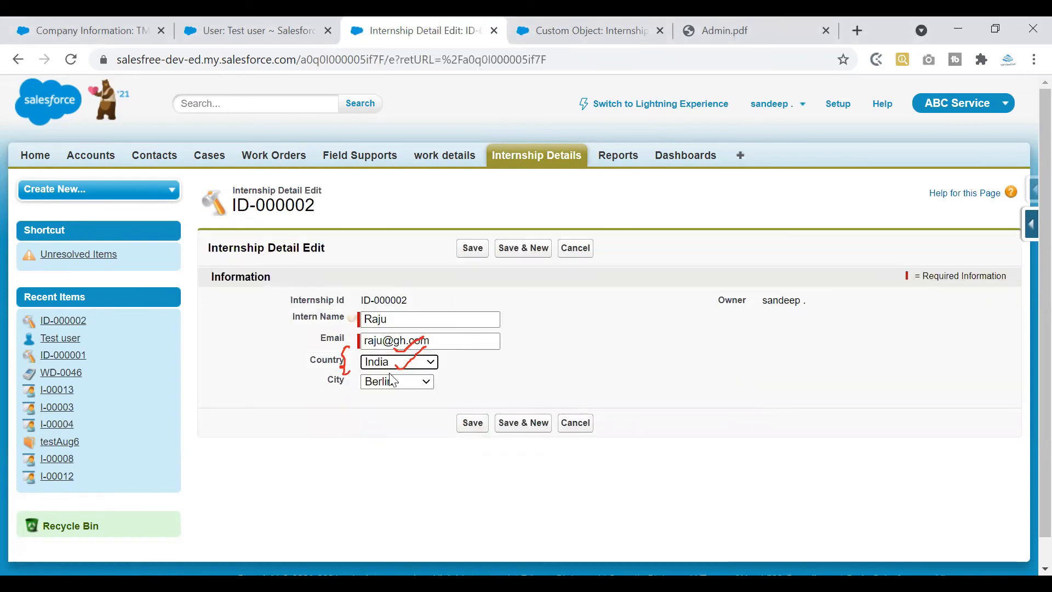
{"action": "left_click", "coordinate": [396, 381]}
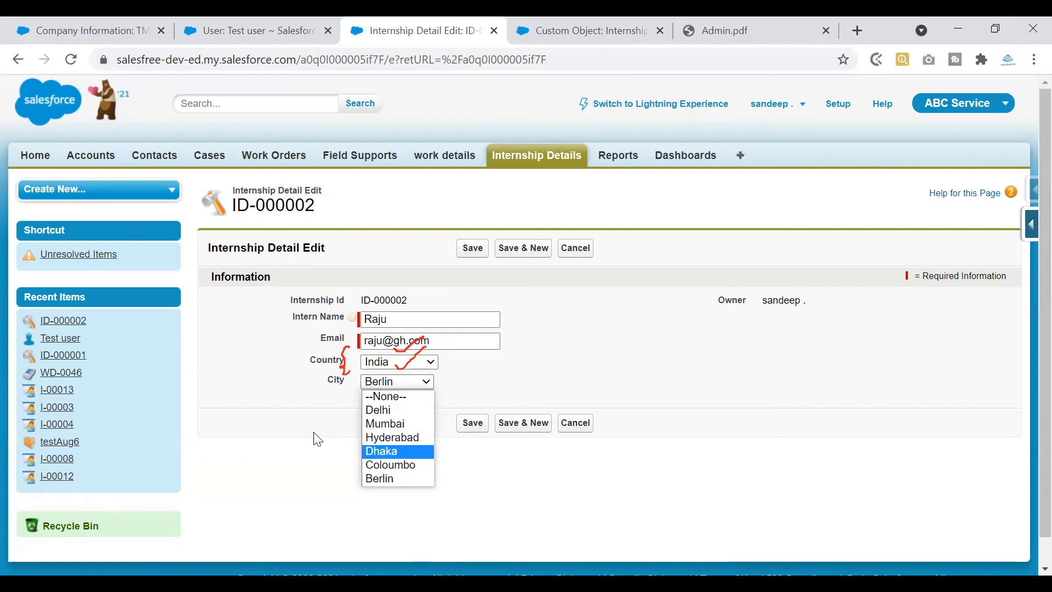
{"action": "left_click", "coordinate": [353, 419]}
{"action": "left_click", "coordinate": [582, 419]}
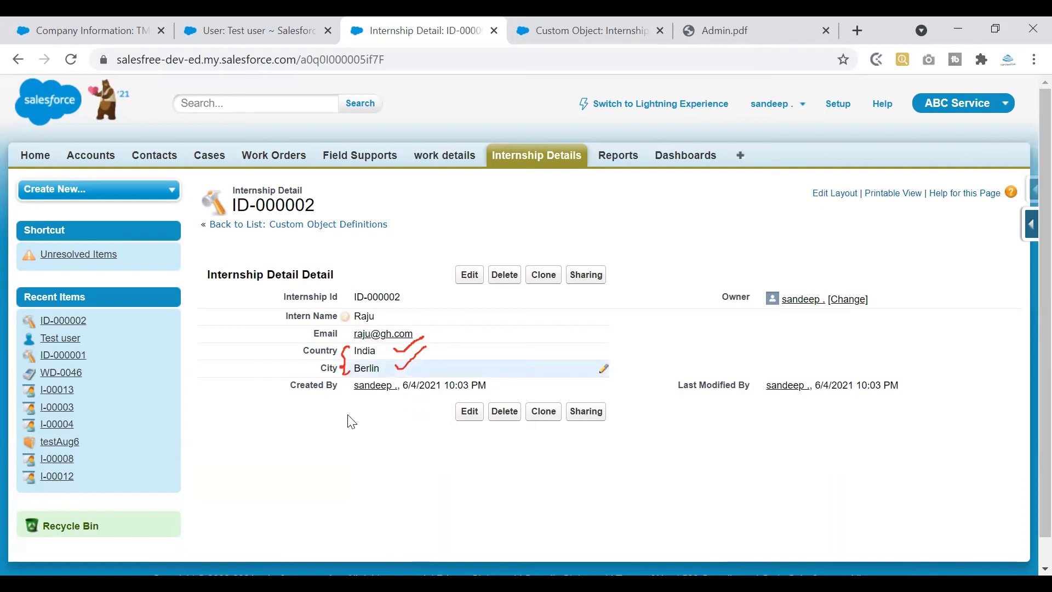
Try Delhi and Dhaka as the record's City value through inline editing
{"action": "double_click", "coordinate": [394, 365]}
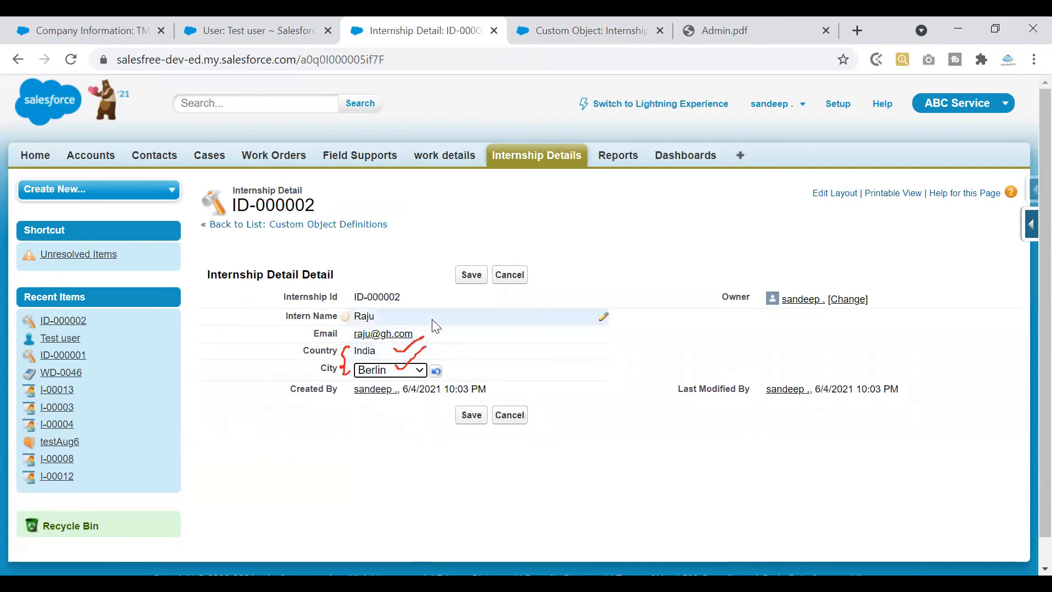
{"action": "left_click", "coordinate": [397, 373]}
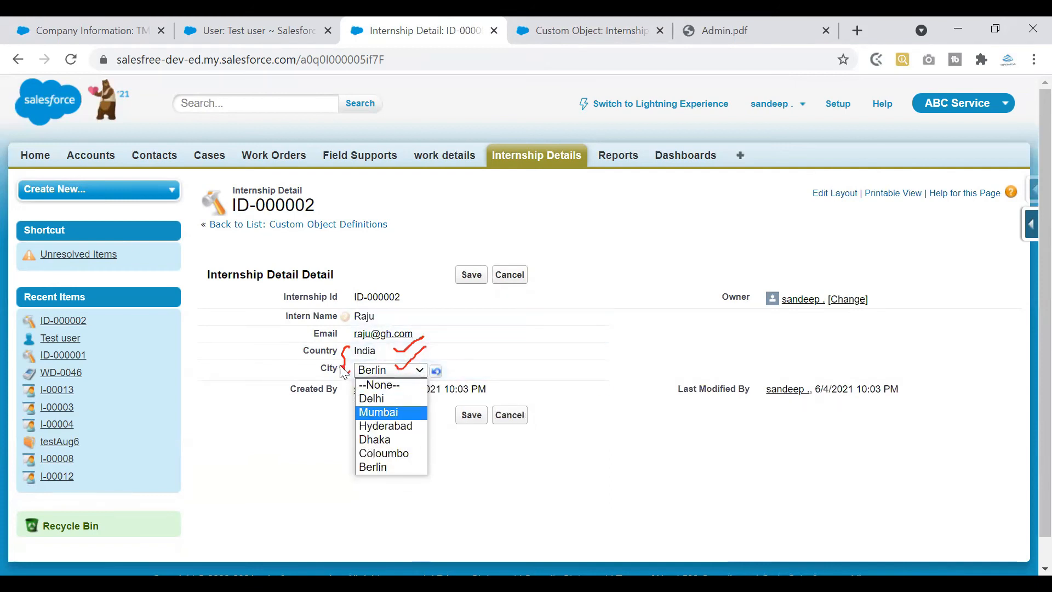
{"action": "left_click", "coordinate": [352, 352]}
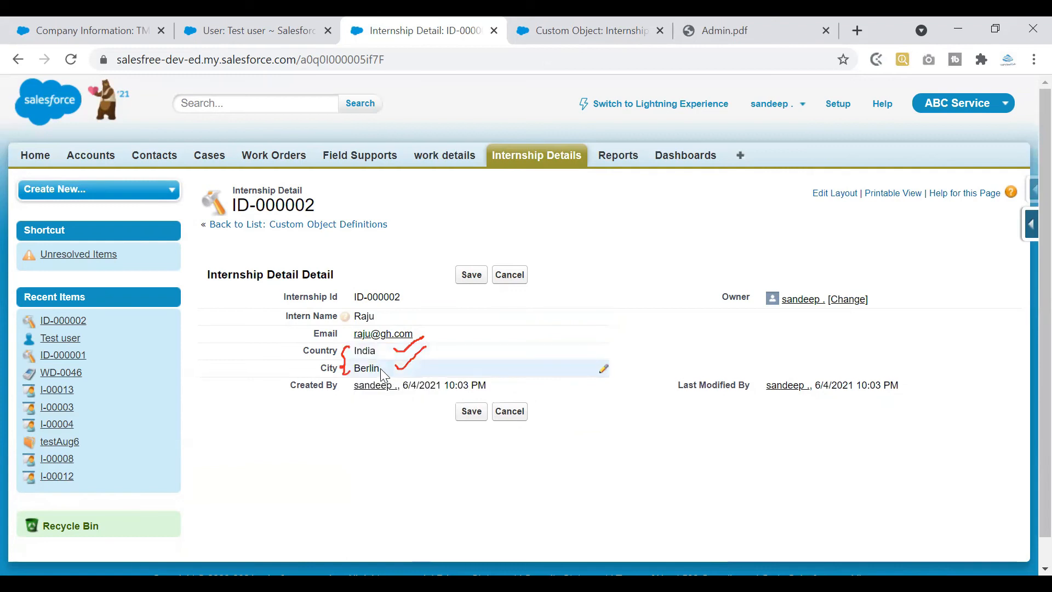
{"action": "left_click", "coordinate": [382, 375]}
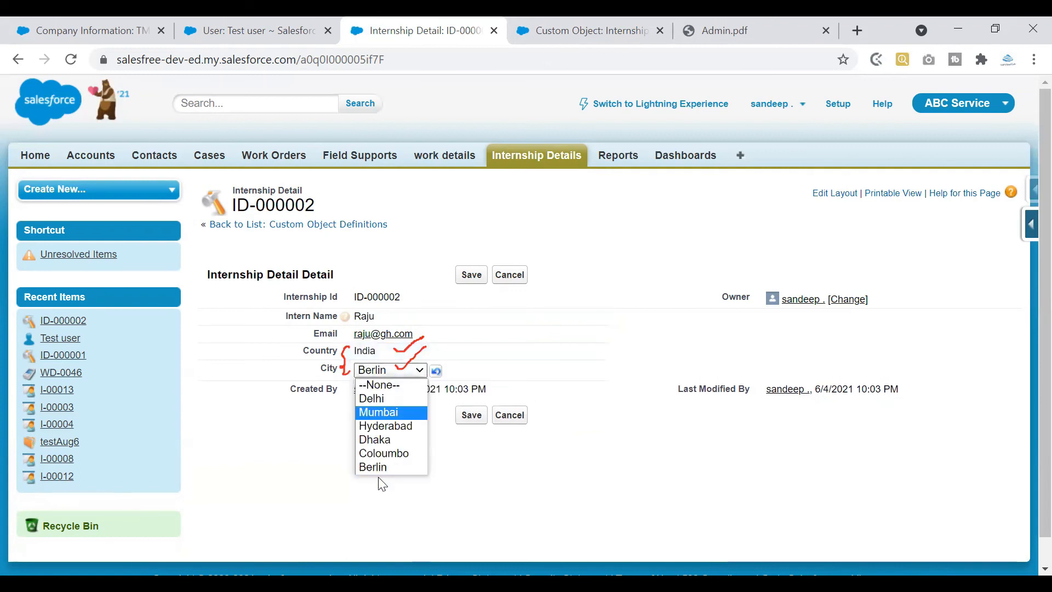
{"action": "left_click", "coordinate": [384, 400]}
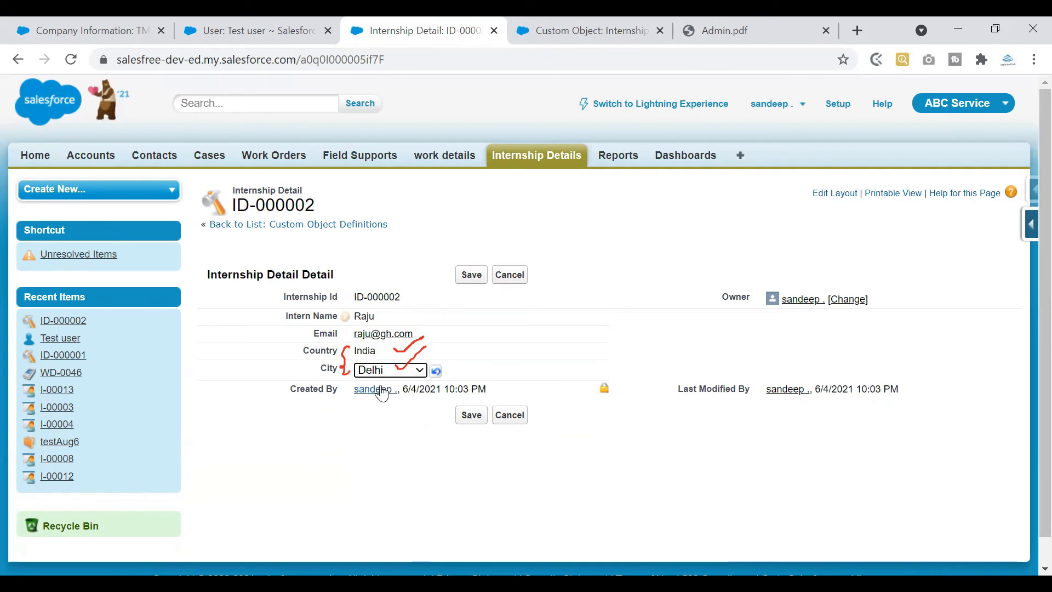
{"action": "left_click", "coordinate": [390, 370]}
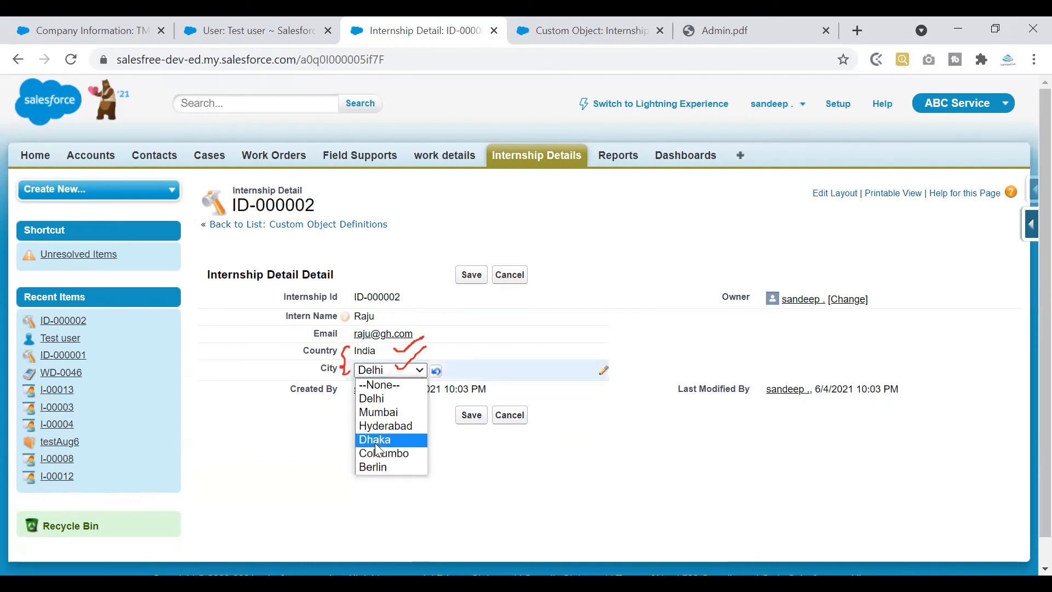
{"action": "left_click", "coordinate": [377, 448]}
{"action": "left_click", "coordinate": [364, 465]}
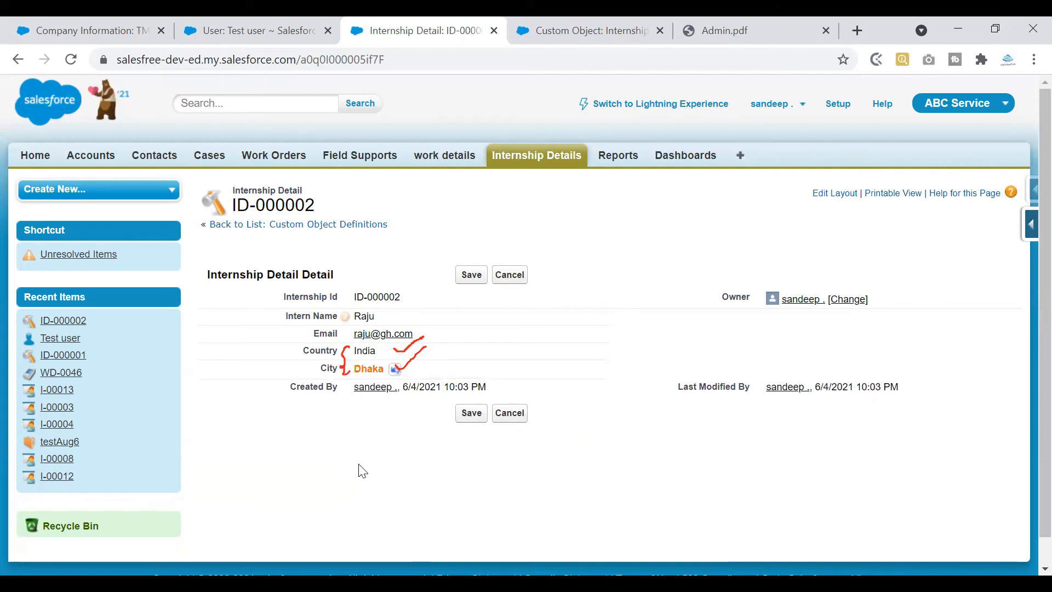
Highlight the Country and City fields with their values on the Internship Detail record
{"action": "left_click_drag", "start_coordinate": [371, 351], "coordinate": [344, 370]}
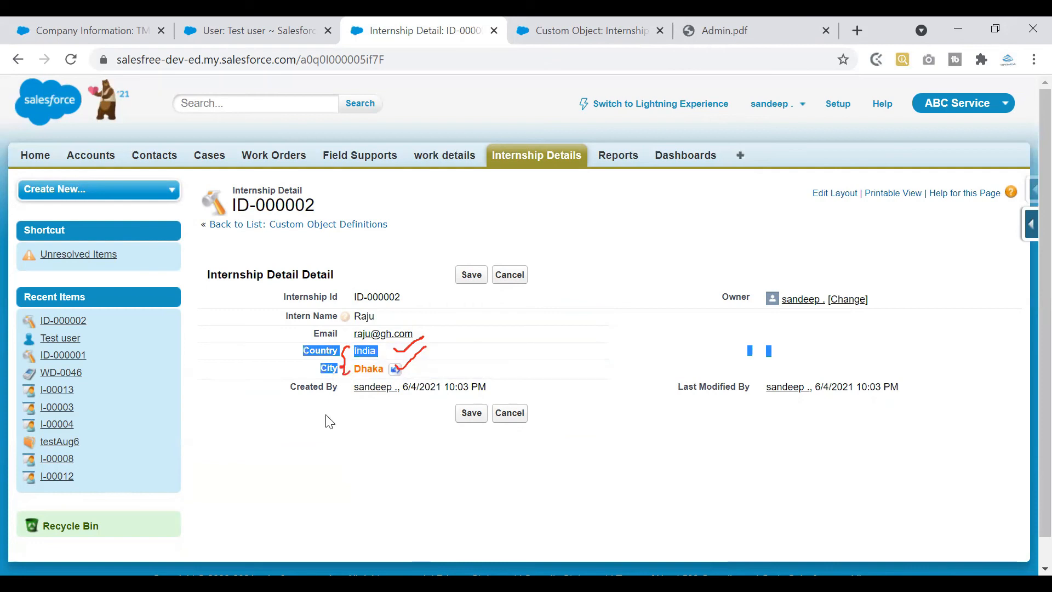
{"action": "left_click", "coordinate": [318, 485]}
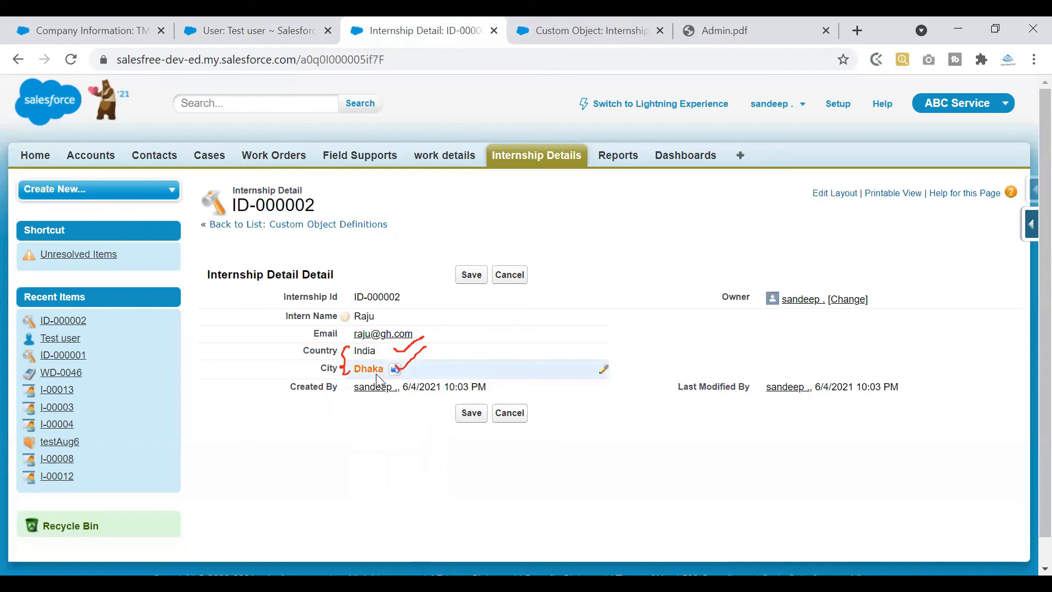
{"action": "left_click_drag", "start_coordinate": [300, 352], "coordinate": [383, 369]}
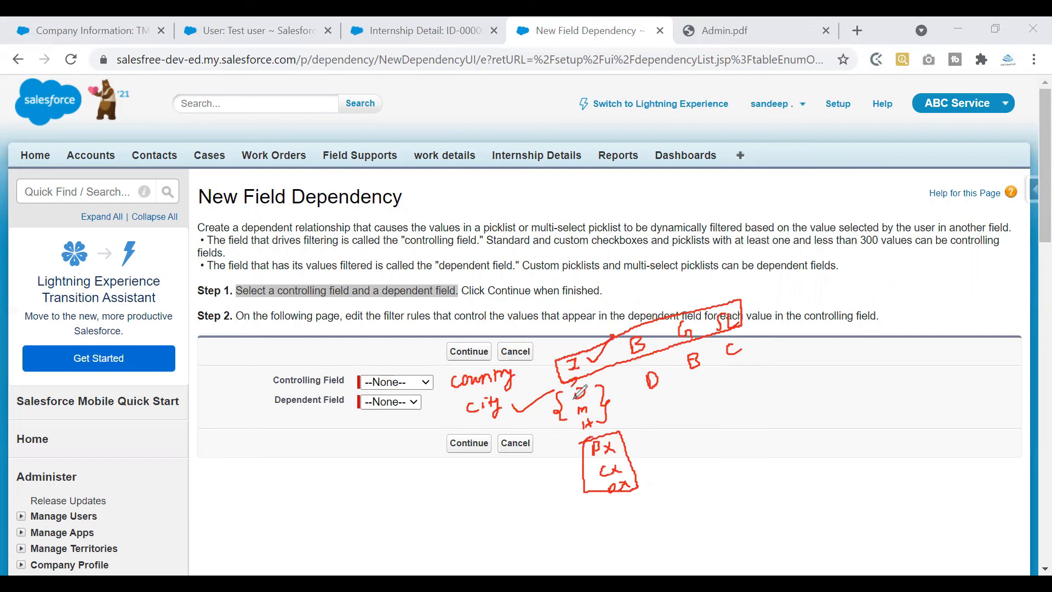
Add handwritten strokes to the Country and City sketch on the New Field Dependency page
{"action": "left_click_drag", "start_coordinate": [579, 392], "coordinate": [577, 399]}
{"action": "mouse_move", "coordinate": [760, 315]}
{"action": "left_mouse_down"}
{"action": "mouse_move", "coordinate": [783, 311]}
{"action": "mouse_move", "coordinate": [776, 322]}
{"action": "left_mouse_up"}
{"action": "mouse_move", "coordinate": [893, 292]}
{"action": "left_mouse_down"}
{"action": "mouse_move", "coordinate": [896, 337]}
{"action": "mouse_move", "coordinate": [910, 336]}
{"action": "left_mouse_up"}
{"action": "left_click", "coordinate": [902, 326]}
{"action": "left_click_drag", "start_coordinate": [916, 327], "coordinate": [908, 344]}
{"action": "left_click_drag", "start_coordinate": [906, 295], "coordinate": [924, 295]}
{"action": "mouse_move", "coordinate": [918, 291]}
{"action": "left_mouse_down"}
{"action": "mouse_move", "coordinate": [918, 299]}
{"action": "mouse_move", "coordinate": [945, 269]}
{"action": "left_mouse_up"}
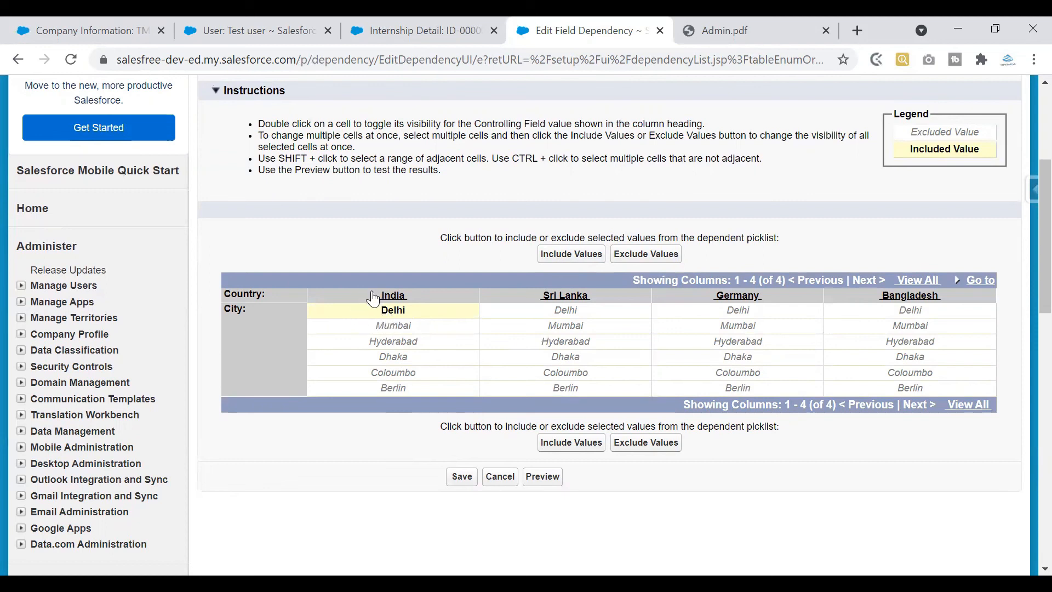
Include Mumbai and Hyderabad as City values for India in the field dependency, and save the dependency
{"action": "left_click_drag", "start_coordinate": [373, 325], "coordinate": [371, 341]}
{"action": "left_click", "coordinate": [572, 254]}
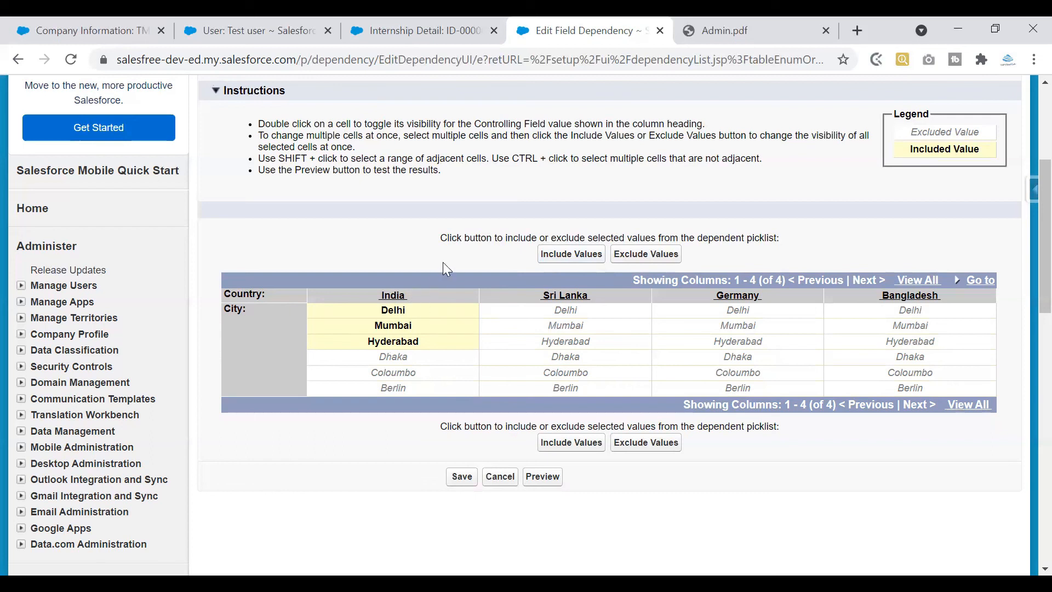
{"action": "left_click", "coordinate": [417, 387]}
{"action": "double_click", "coordinate": [394, 388]}
{"action": "left_click", "coordinate": [462, 476]}
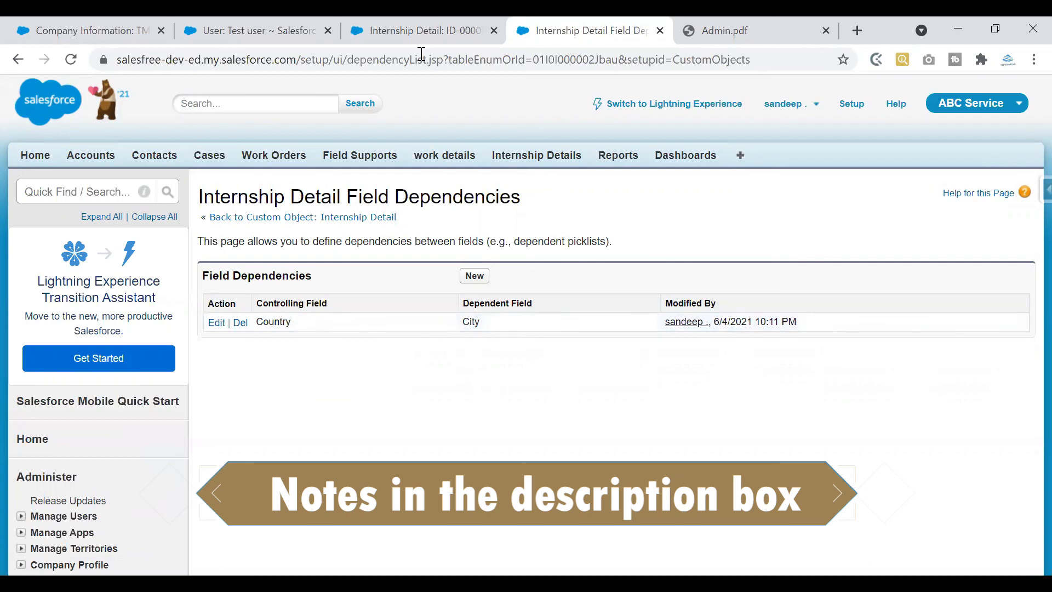
Return to Internship Details and start a new record
{"action": "left_click", "coordinate": [418, 24]}
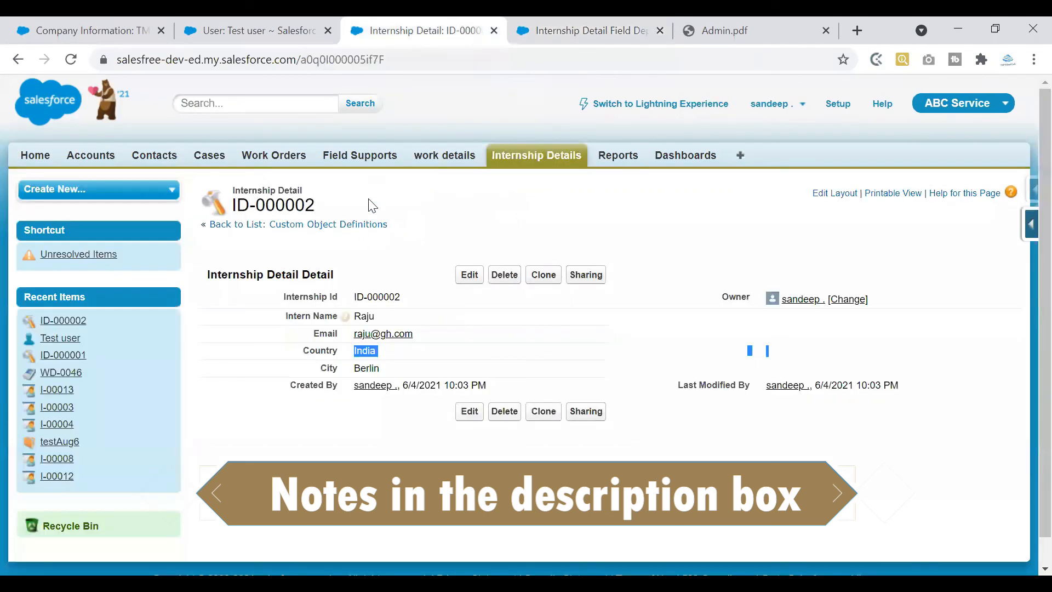
{"action": "left_click", "coordinate": [522, 162]}
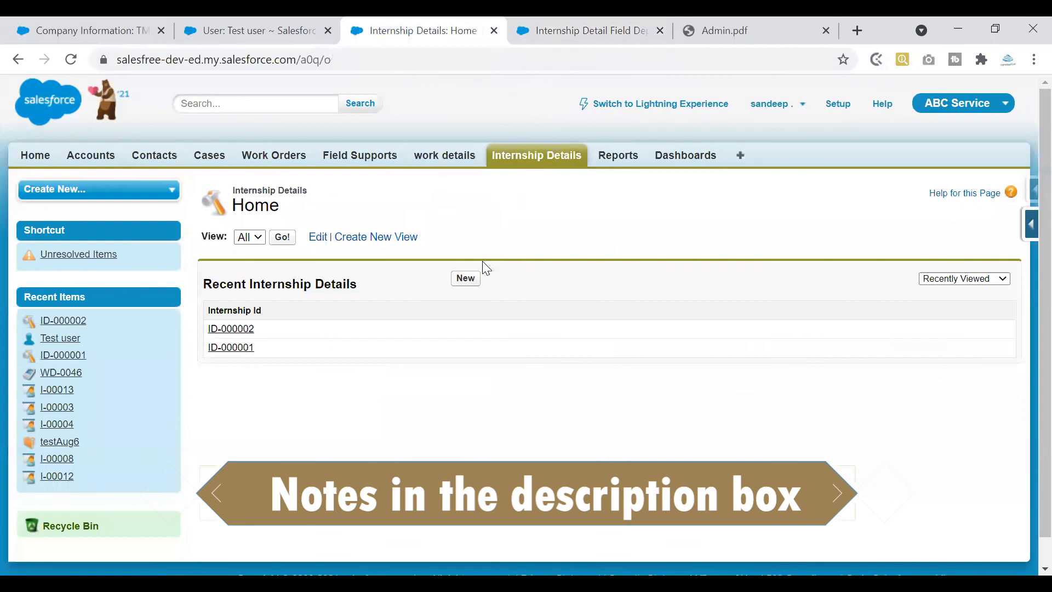
{"action": "left_click", "coordinate": [470, 281]}
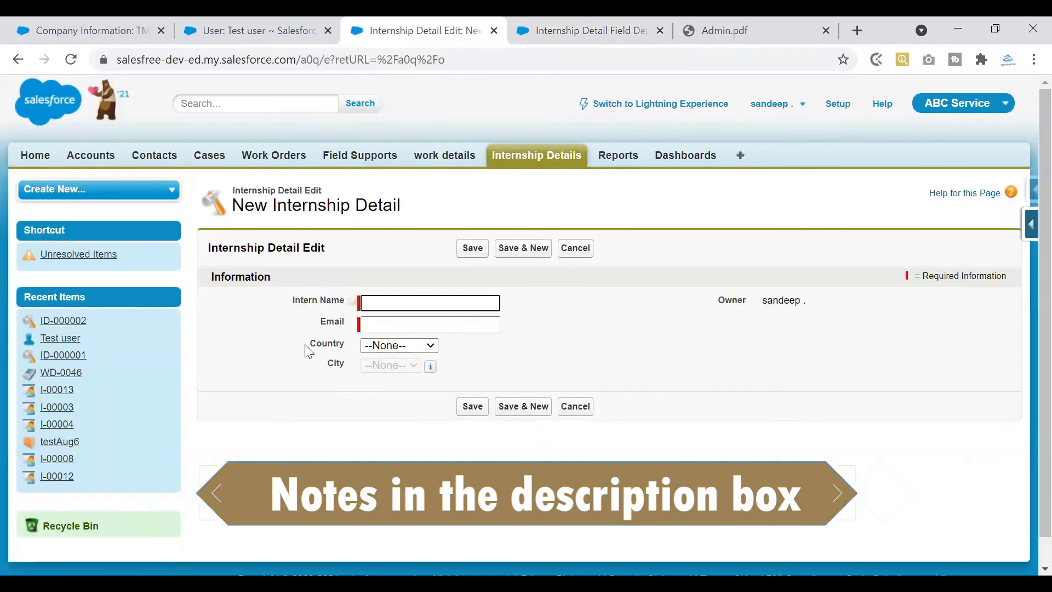
Test the field dependency on the new record by choosing India as Country and Hyderabad as City
{"action": "left_click", "coordinate": [375, 345]}
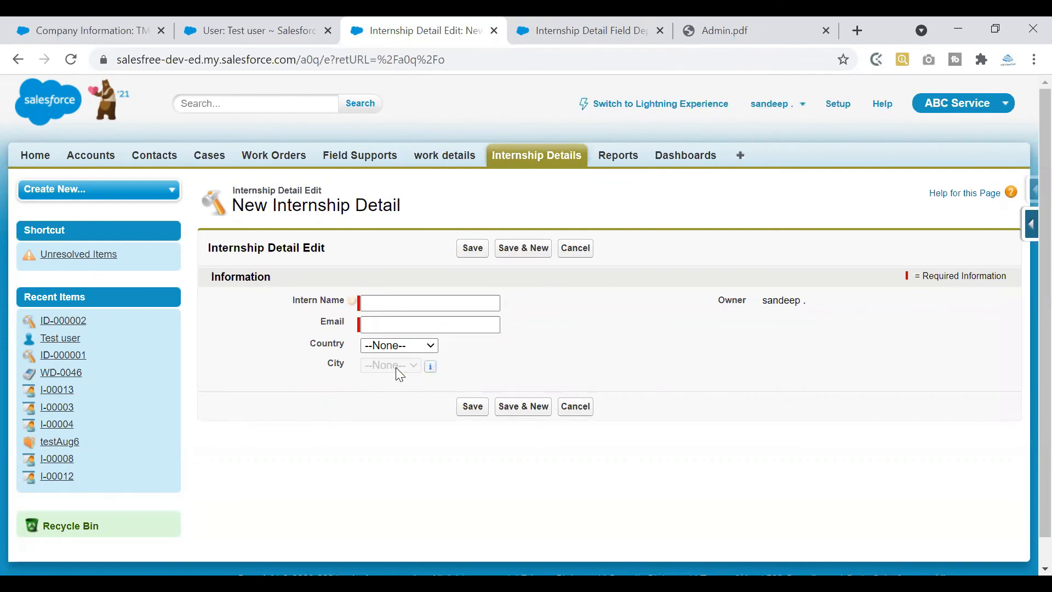
{"action": "mouse_move", "coordinate": [431, 367]}
{"action": "left_click", "coordinate": [431, 346]}
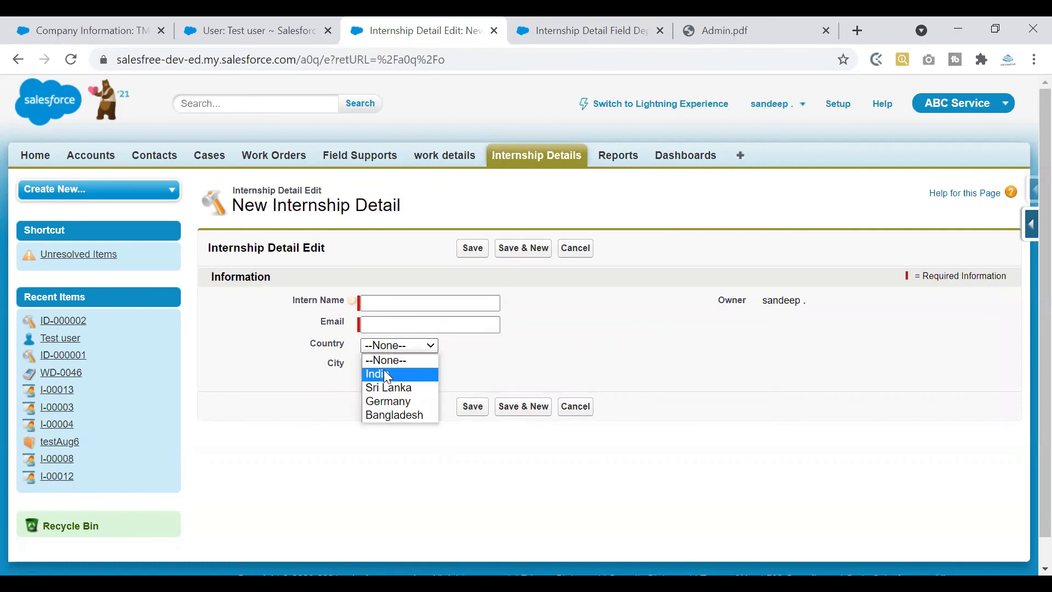
{"action": "left_click", "coordinate": [409, 371]}
{"action": "left_click", "coordinate": [389, 372]}
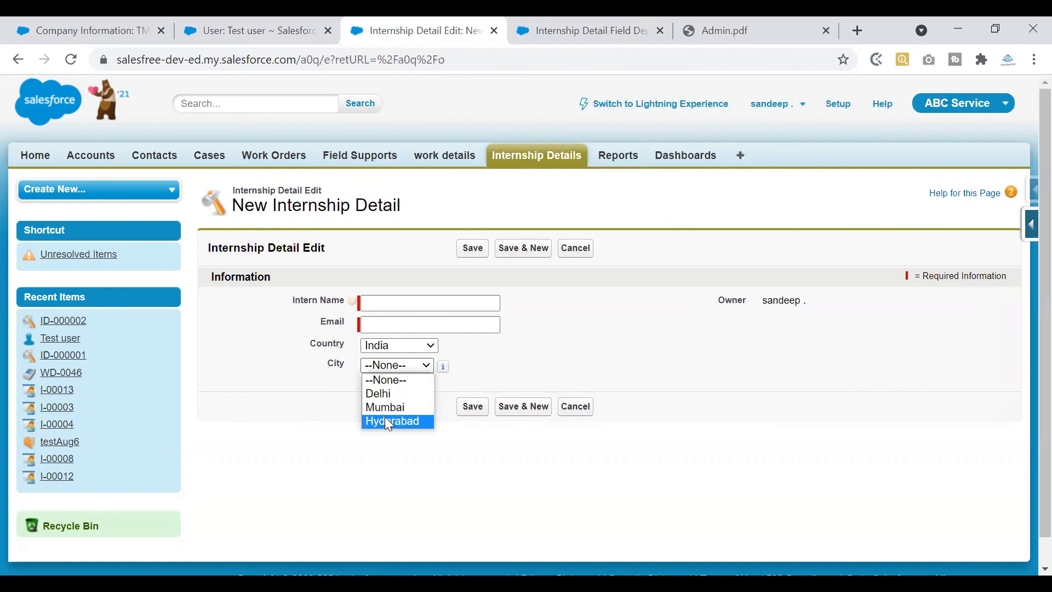
{"action": "left_click", "coordinate": [387, 421]}
Change Country to Sri Lanka, Germany and Bangladesh in turn, choosing Dhaka as the City for Bangladesh
{"action": "left_click", "coordinate": [399, 345]}
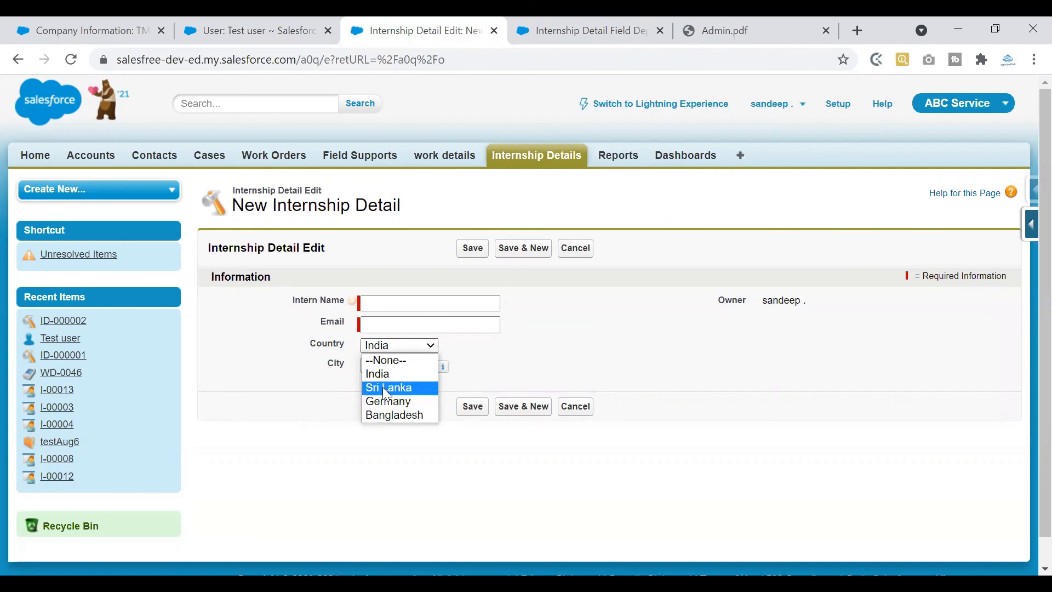
{"action": "left_click", "coordinate": [386, 388]}
{"action": "left_click", "coordinate": [398, 345]}
{"action": "left_click", "coordinate": [387, 402]}
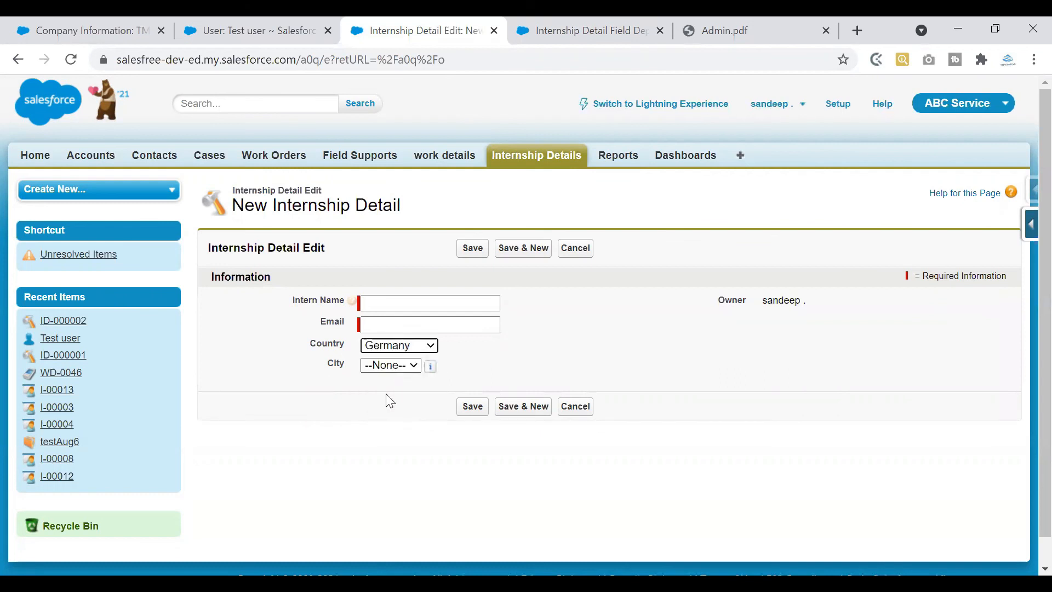
{"action": "left_click", "coordinate": [398, 345]}
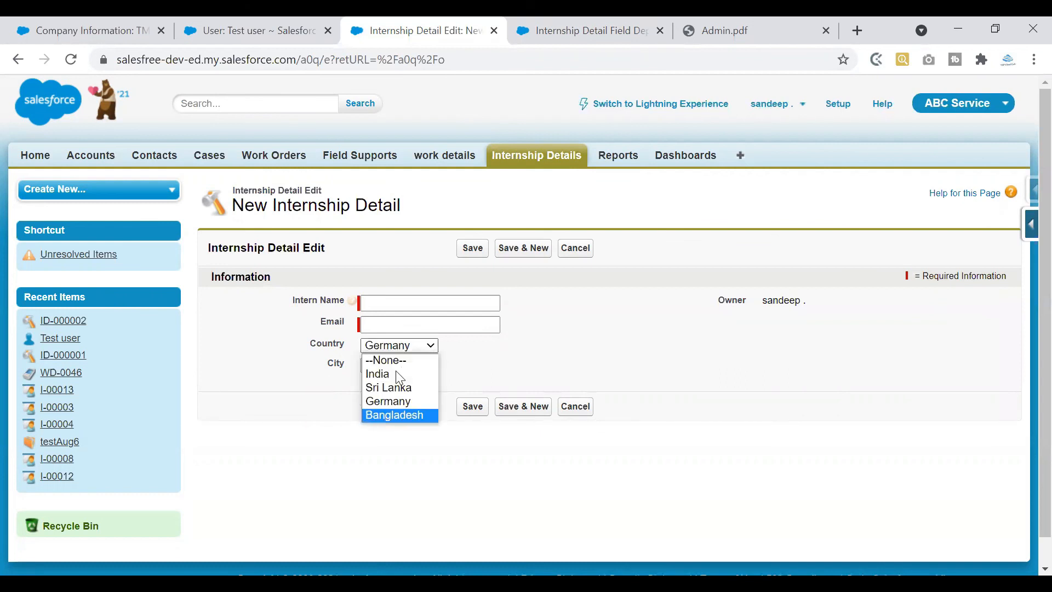
{"action": "left_click", "coordinate": [376, 414]}
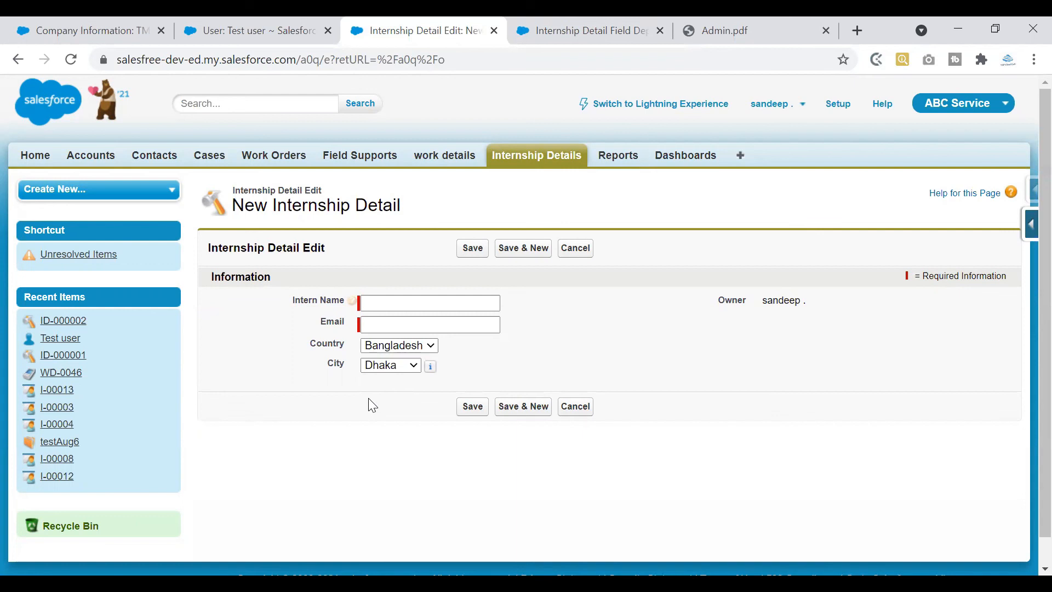
Set Country back to India and review the available City options without selecting one
{"action": "left_click", "coordinate": [401, 350]}
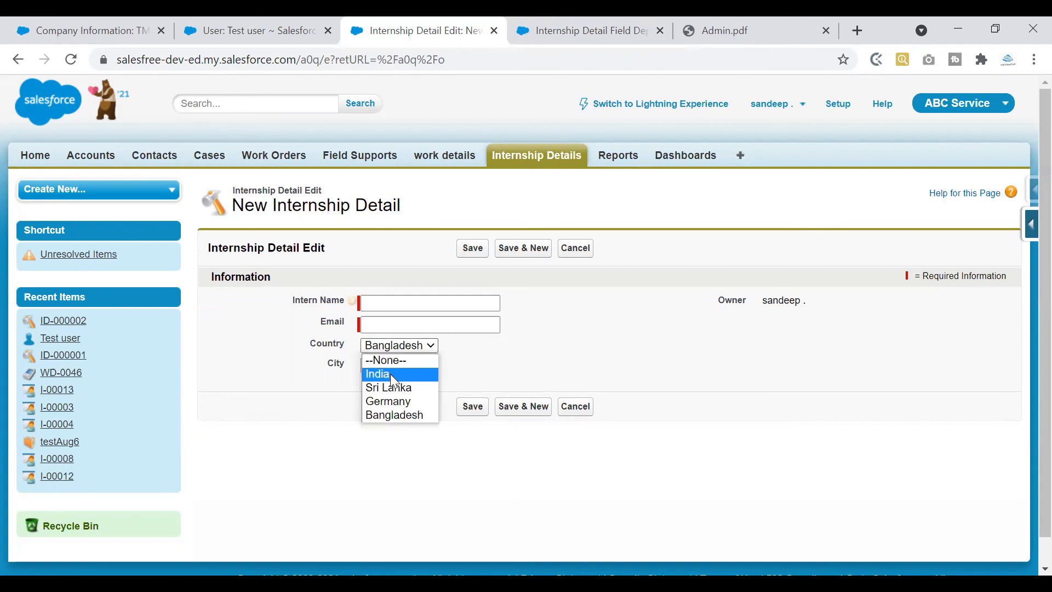
{"action": "left_click", "coordinate": [390, 374]}
{"action": "left_click", "coordinate": [390, 368]}
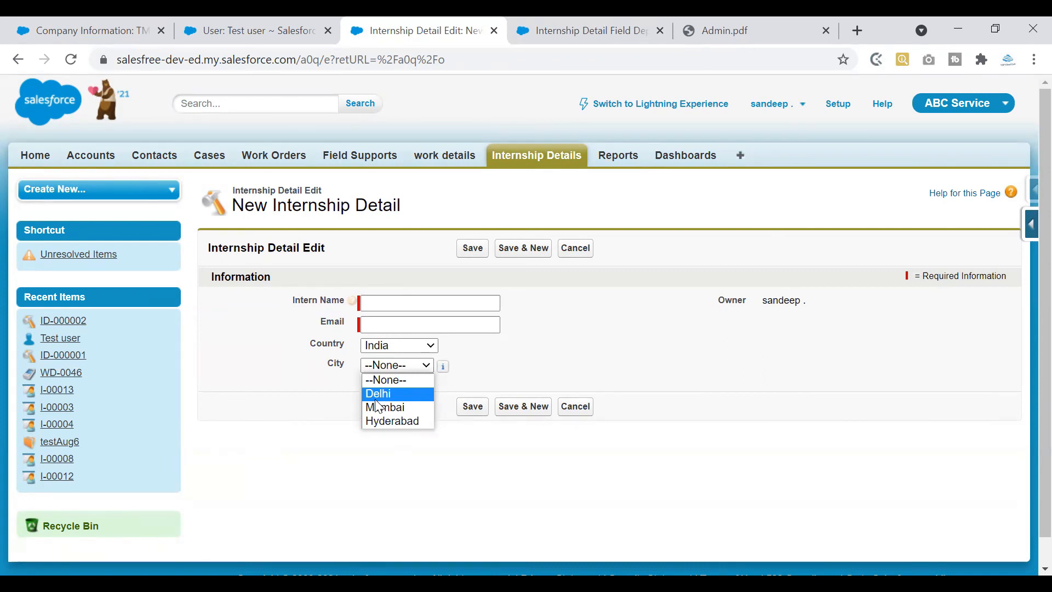
{"action": "left_click", "coordinate": [399, 481]}
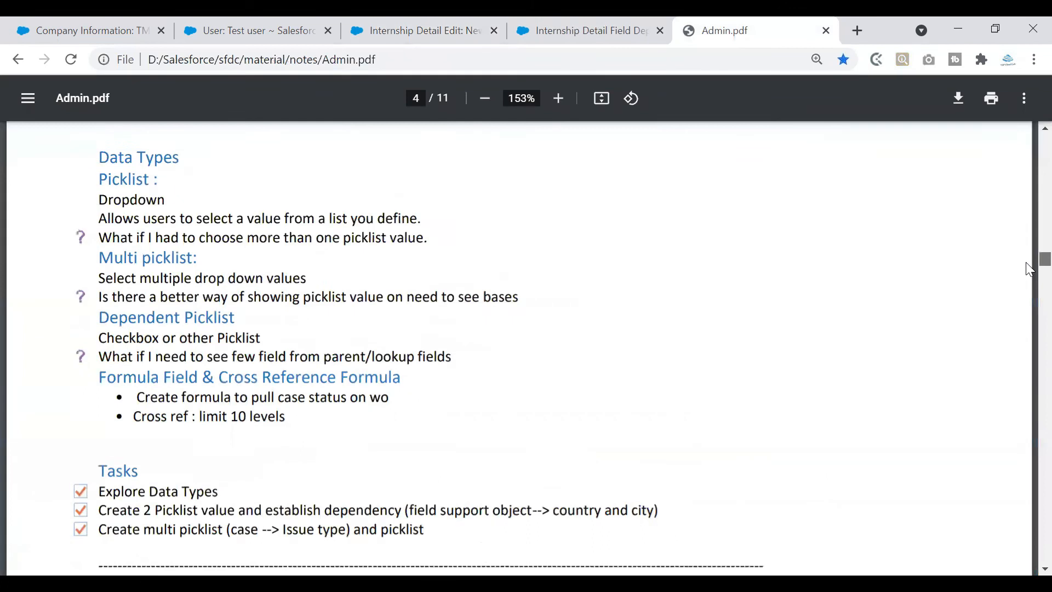
Look back through the Admin.pdf notes to the Tasks list before Day 3, and return to the new Internship Detail record
{"action": "left_click_drag", "start_coordinate": [1027, 261], "coordinate": [1026, 235]}
{"action": "scroll", "coordinate": [932, 192], "scroll_direction": "up", "scroll_amount": 6}
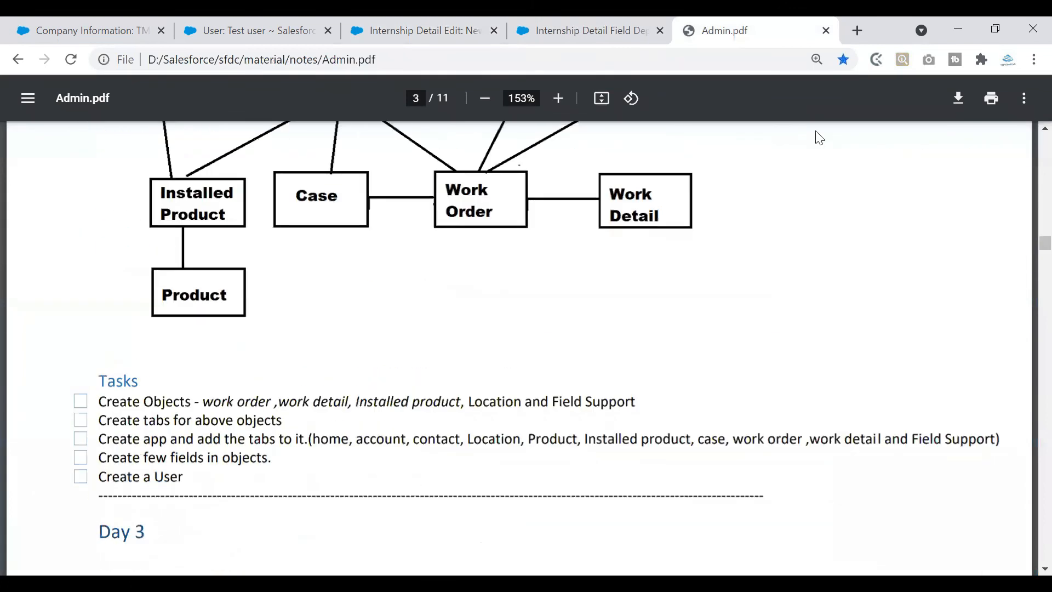
{"action": "left_click", "coordinate": [406, 42]}
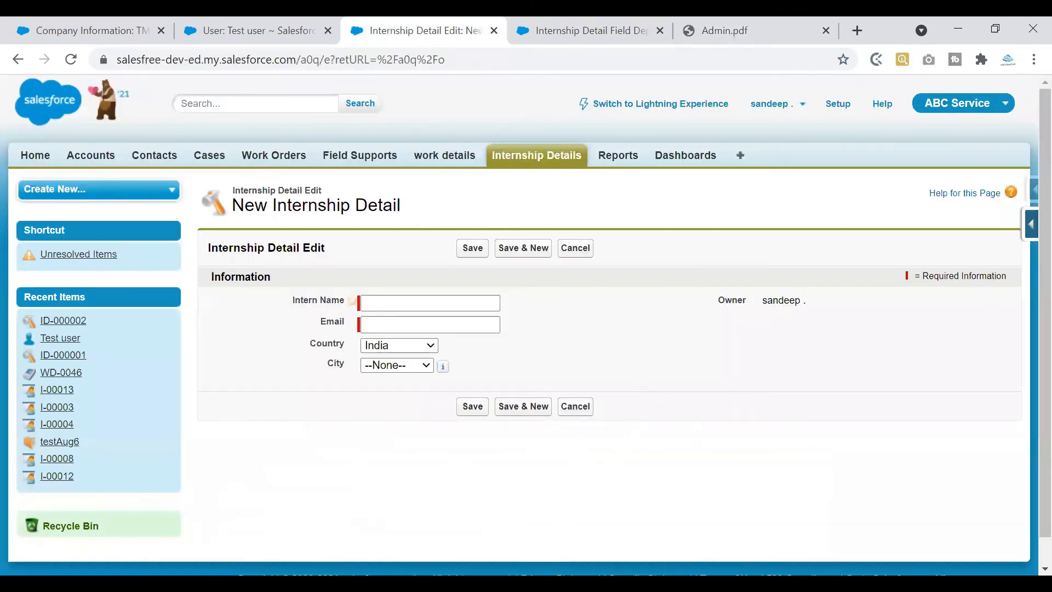